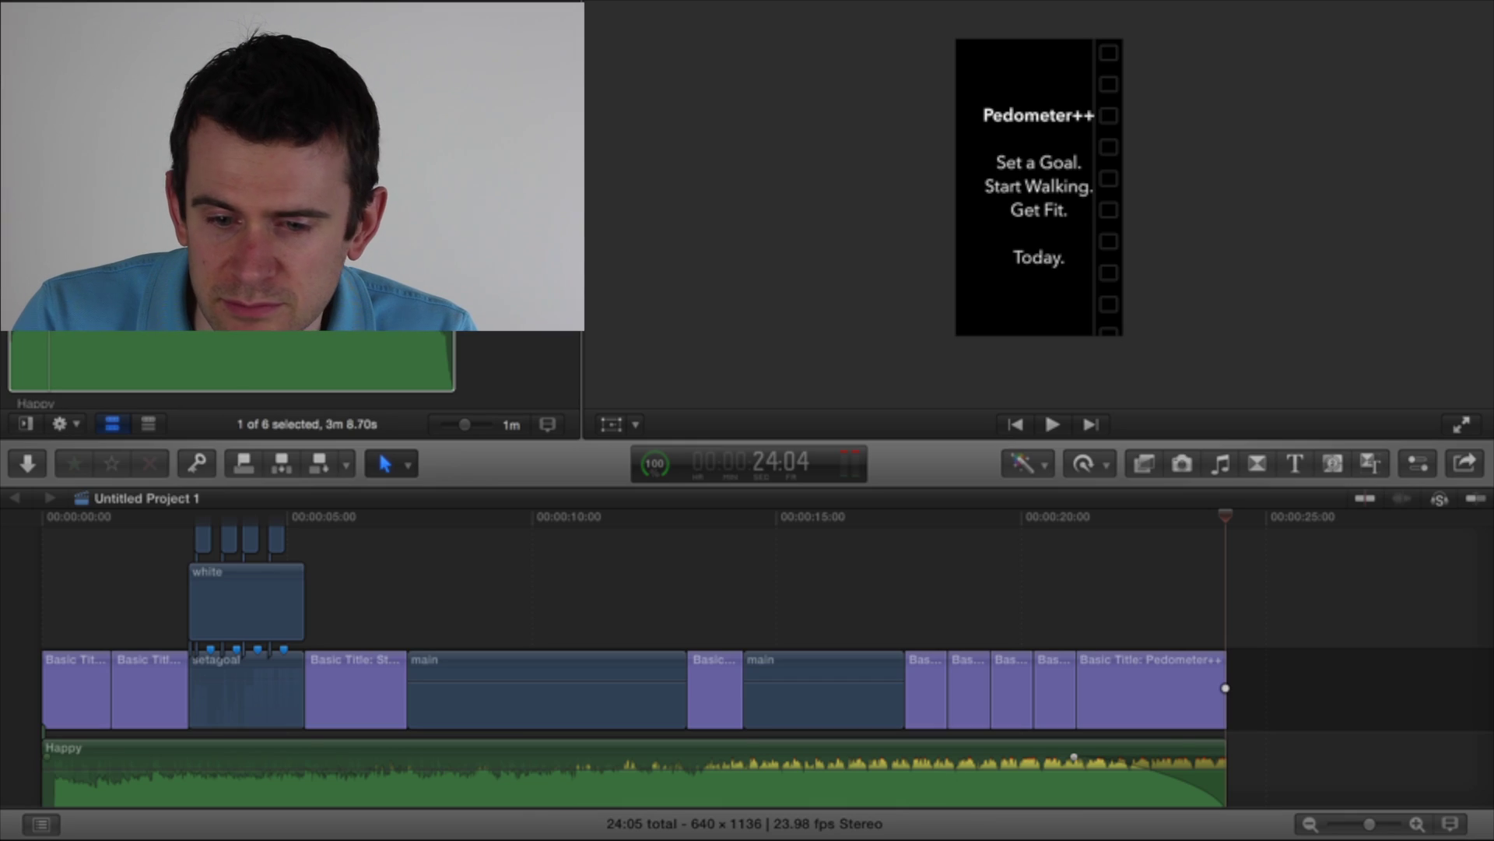
Step: Move the playhead back to 00:00 so the opening Pedometer++ title card shows
left_click(54, 577)
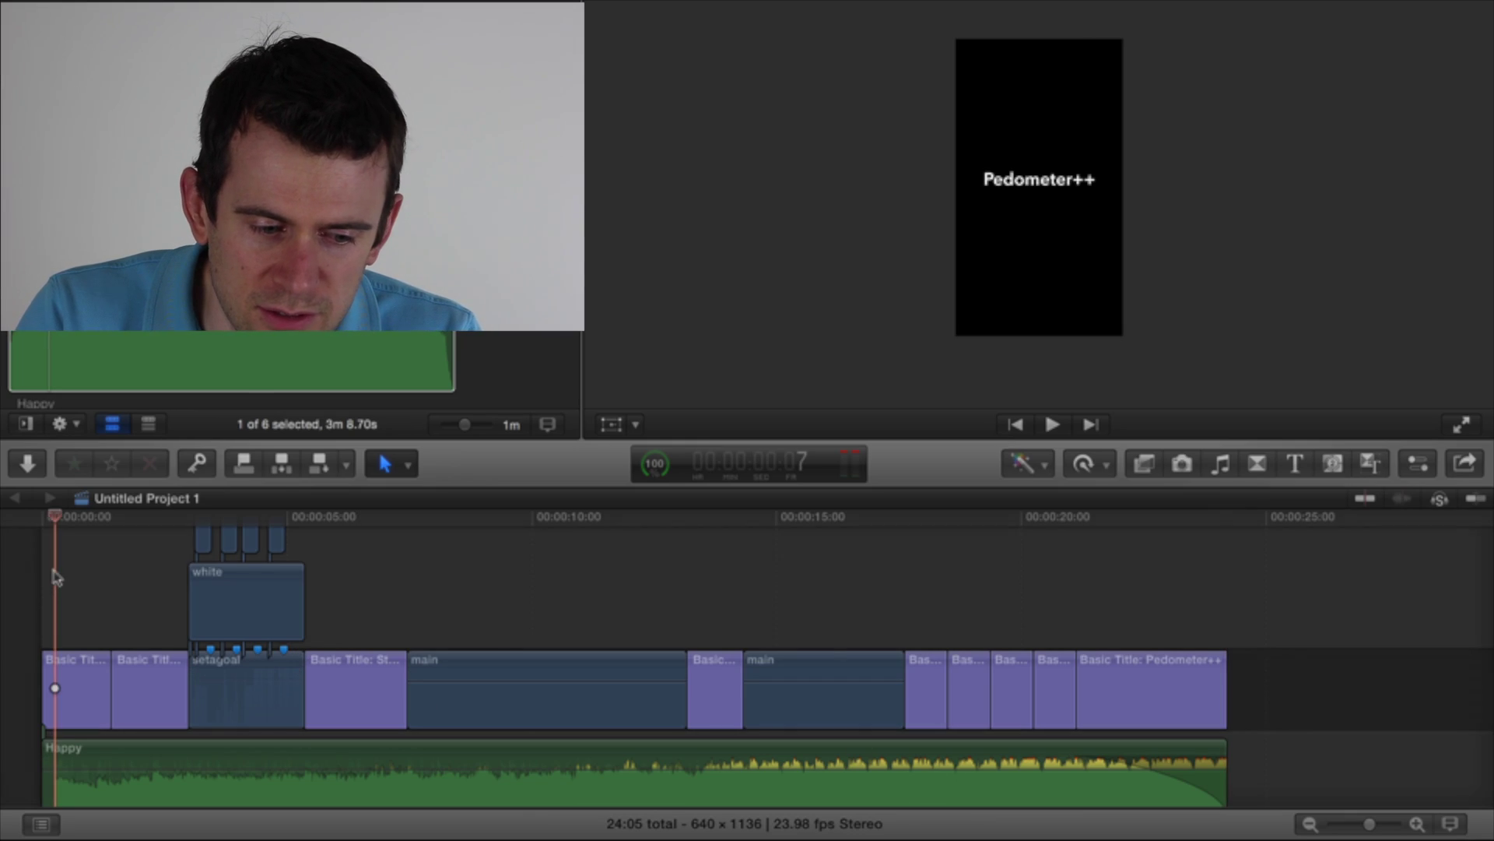
left_click(45, 576)
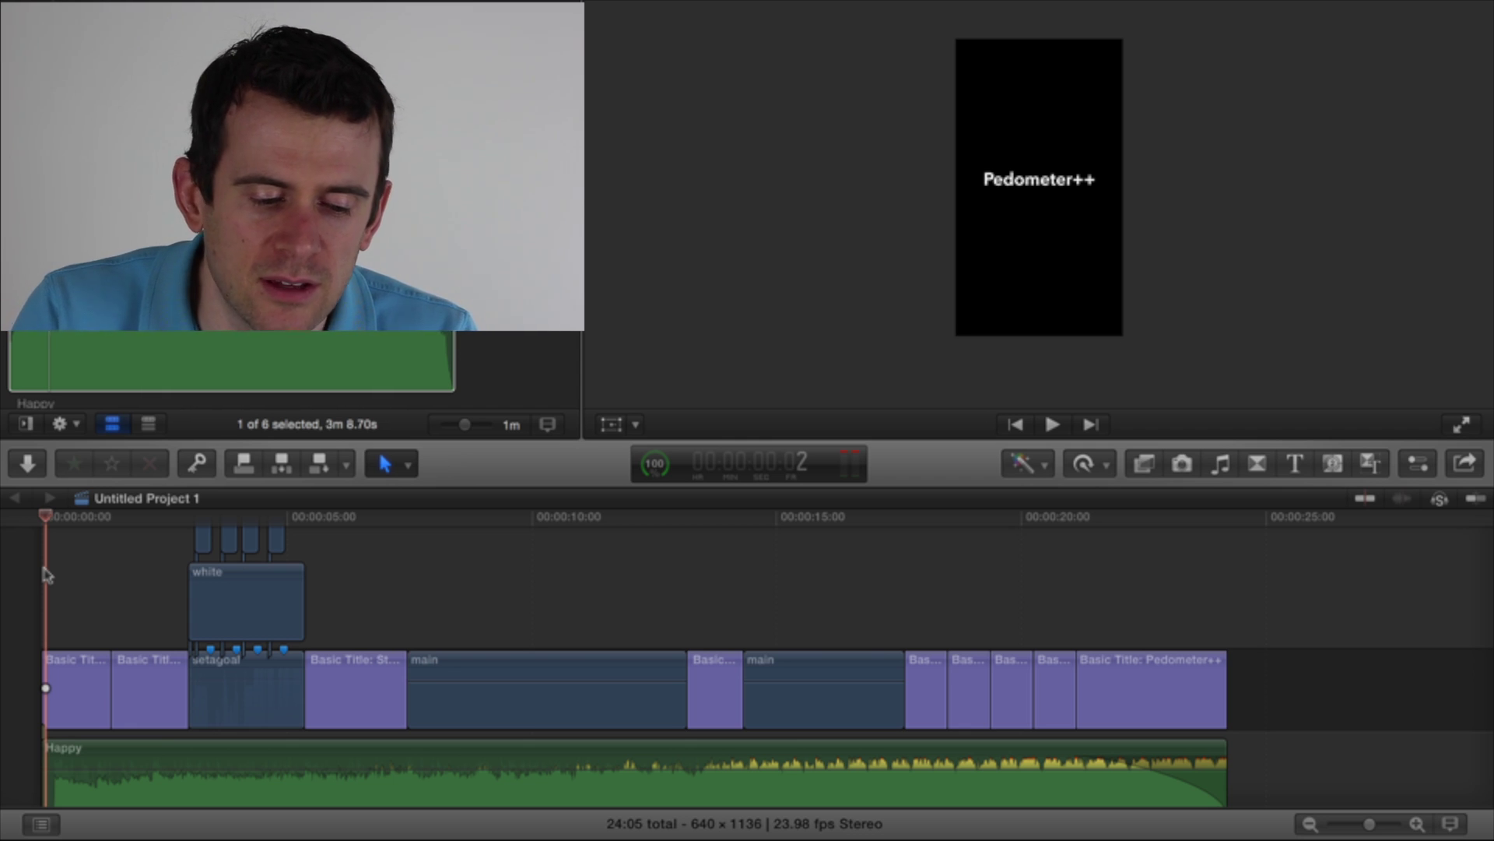
Step: Skim past Set a Goal. to the closing title at 21:22 and view it at 100%
left_click(153, 575)
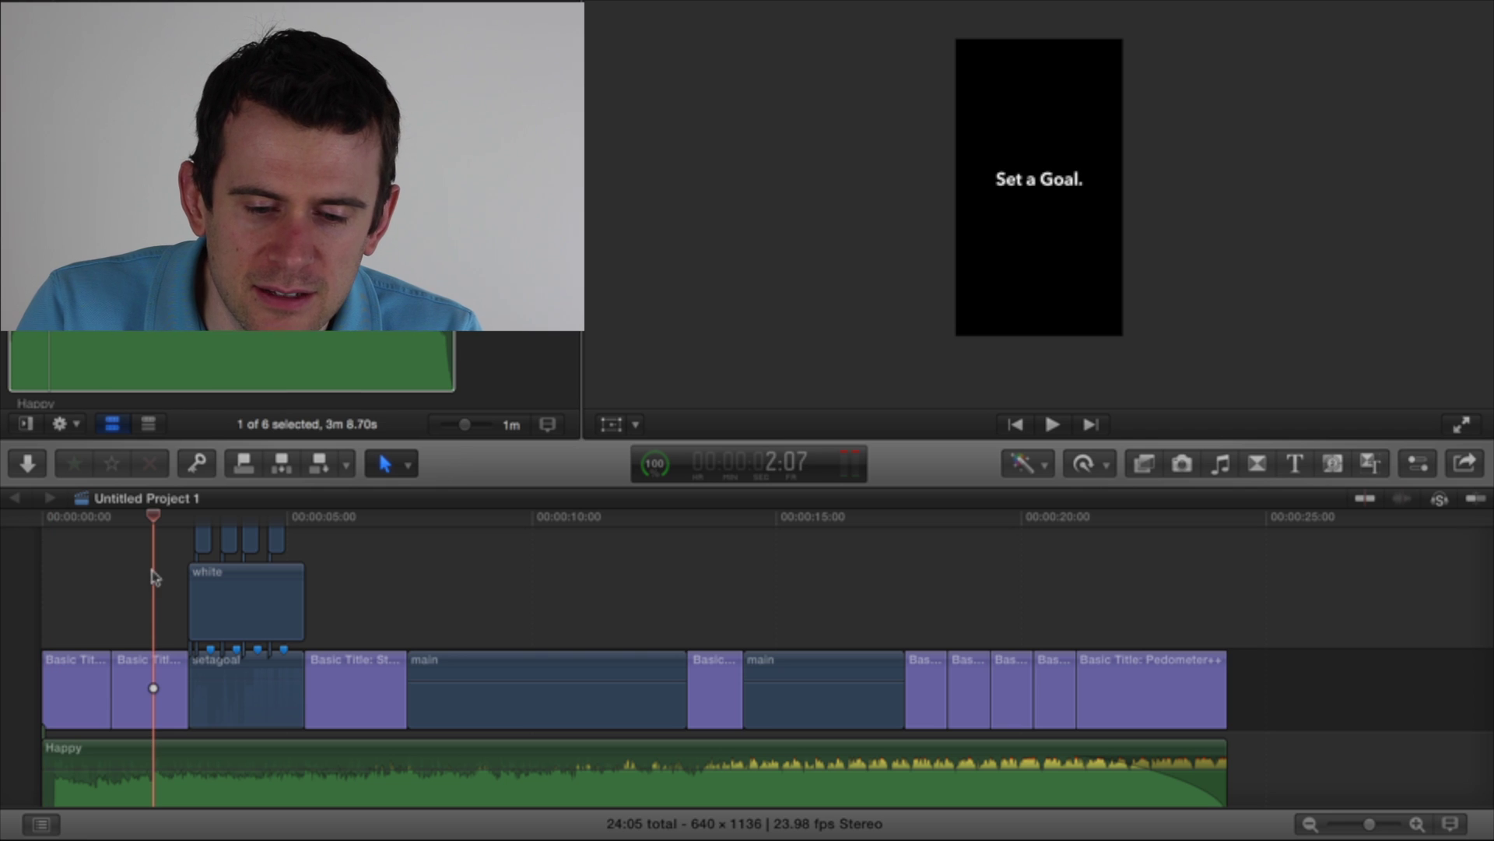
left_click(1114, 575)
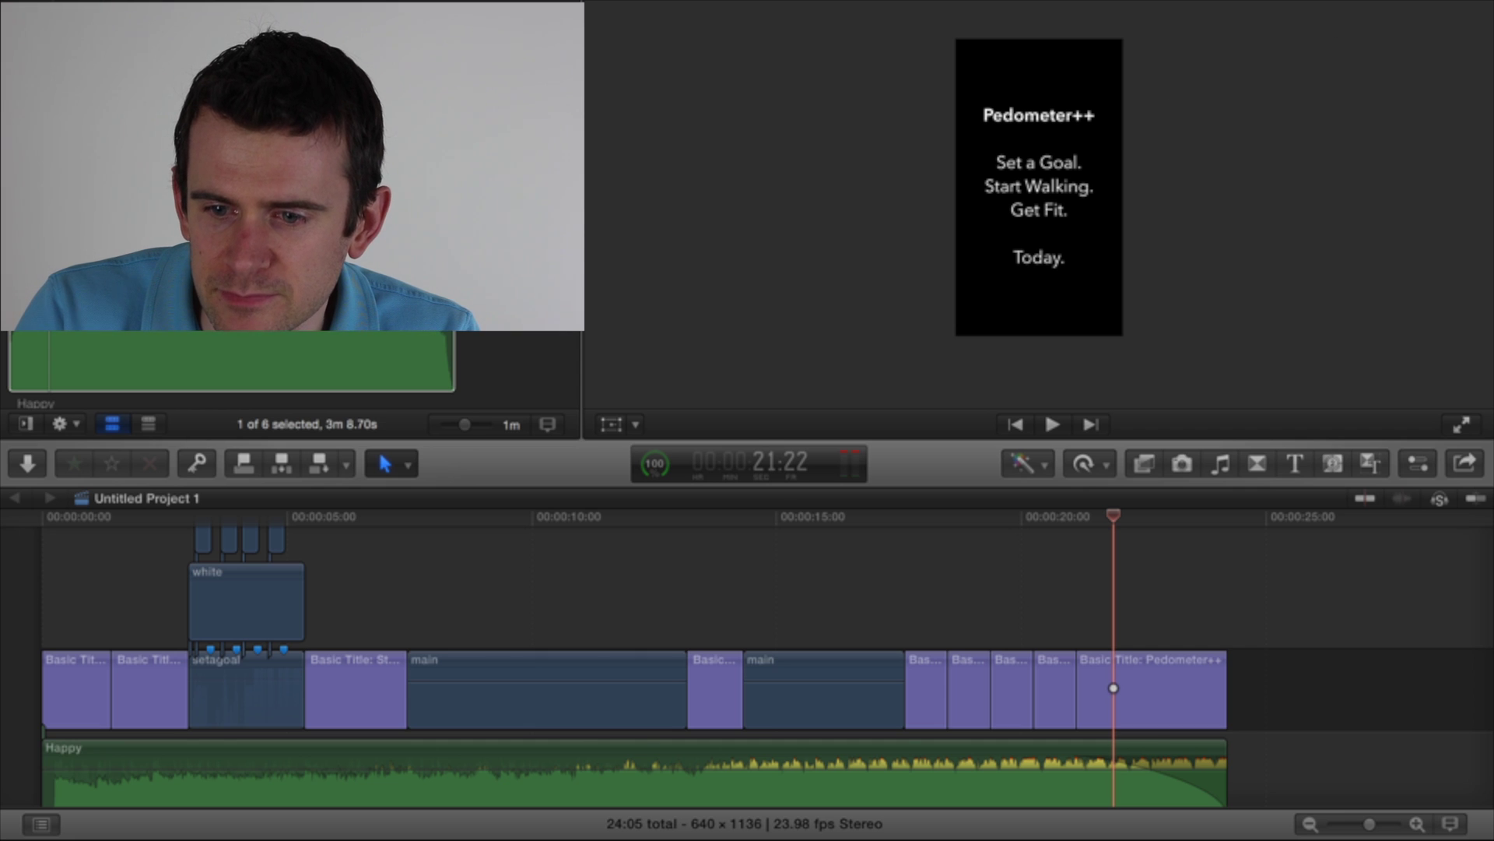
left_click(1432, 11)
left_click(1430, 57)
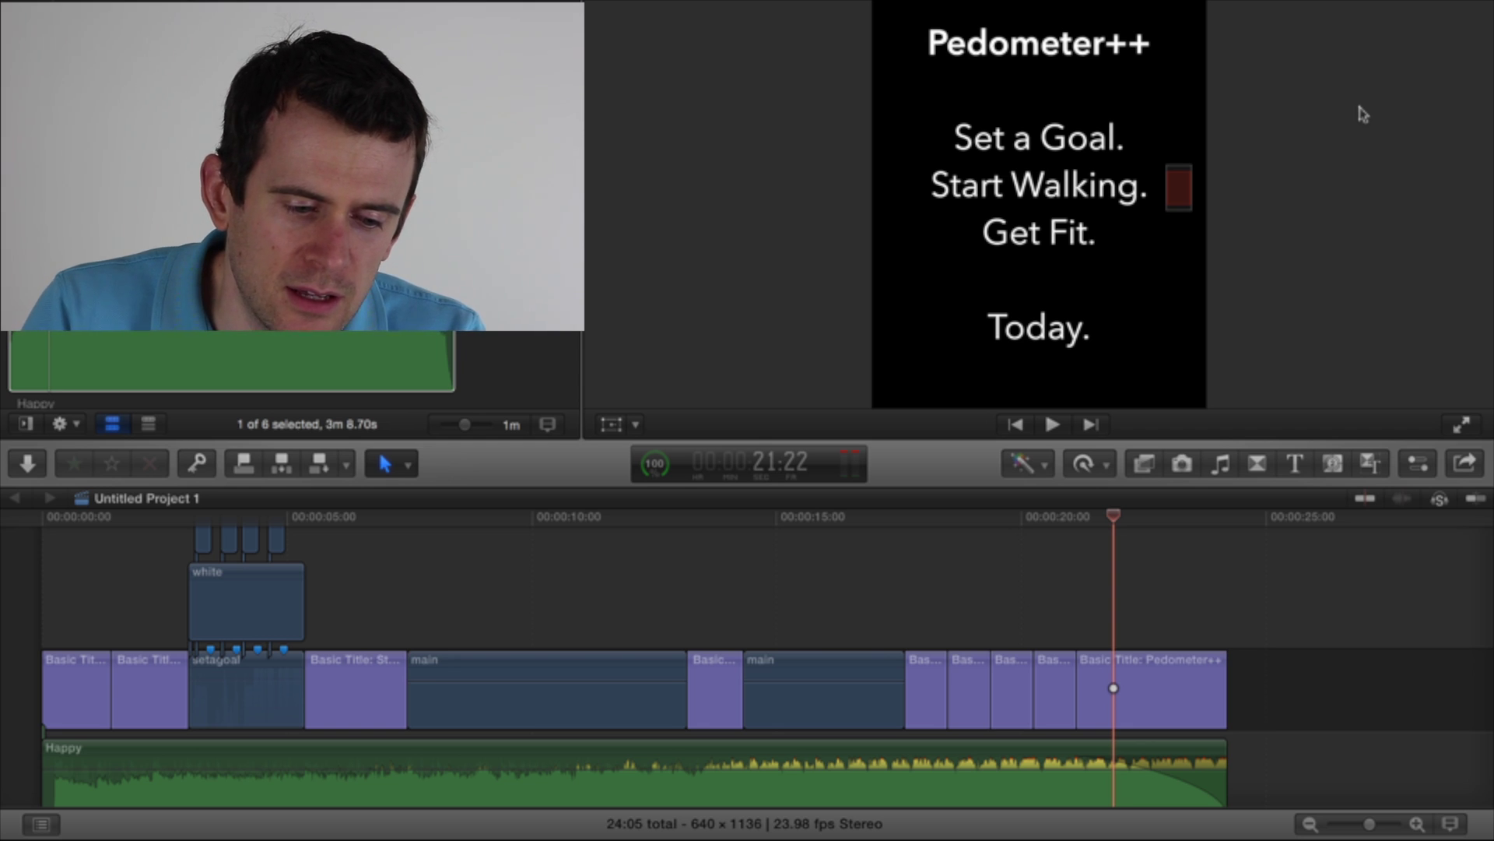
Step: Load the 8:29 app screen recording showing 415 steps into the viewer
scroll(233, 366, "down", 2)
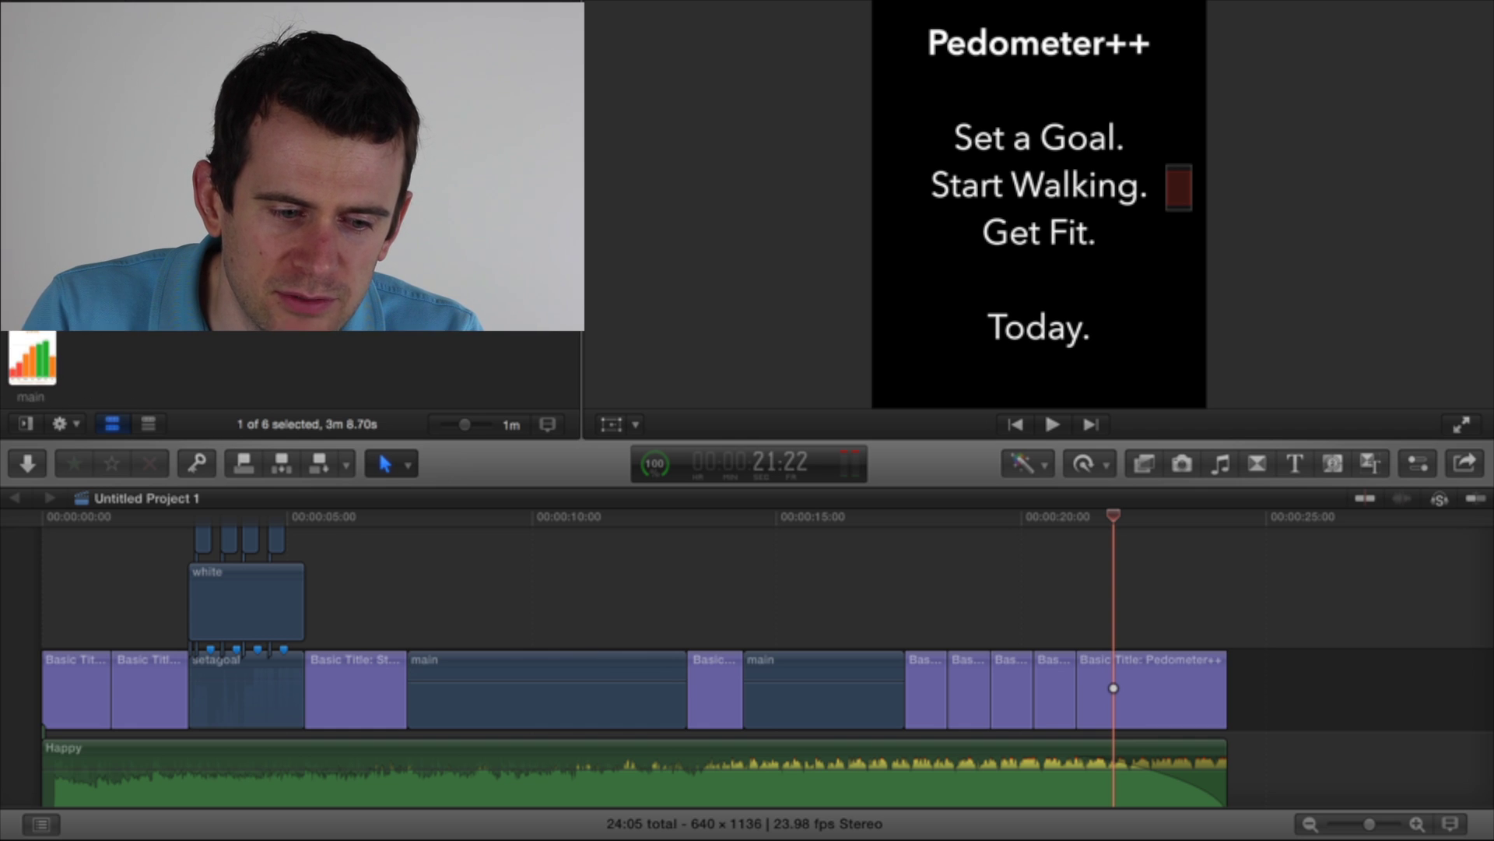
scroll(233, 366, "up", 3)
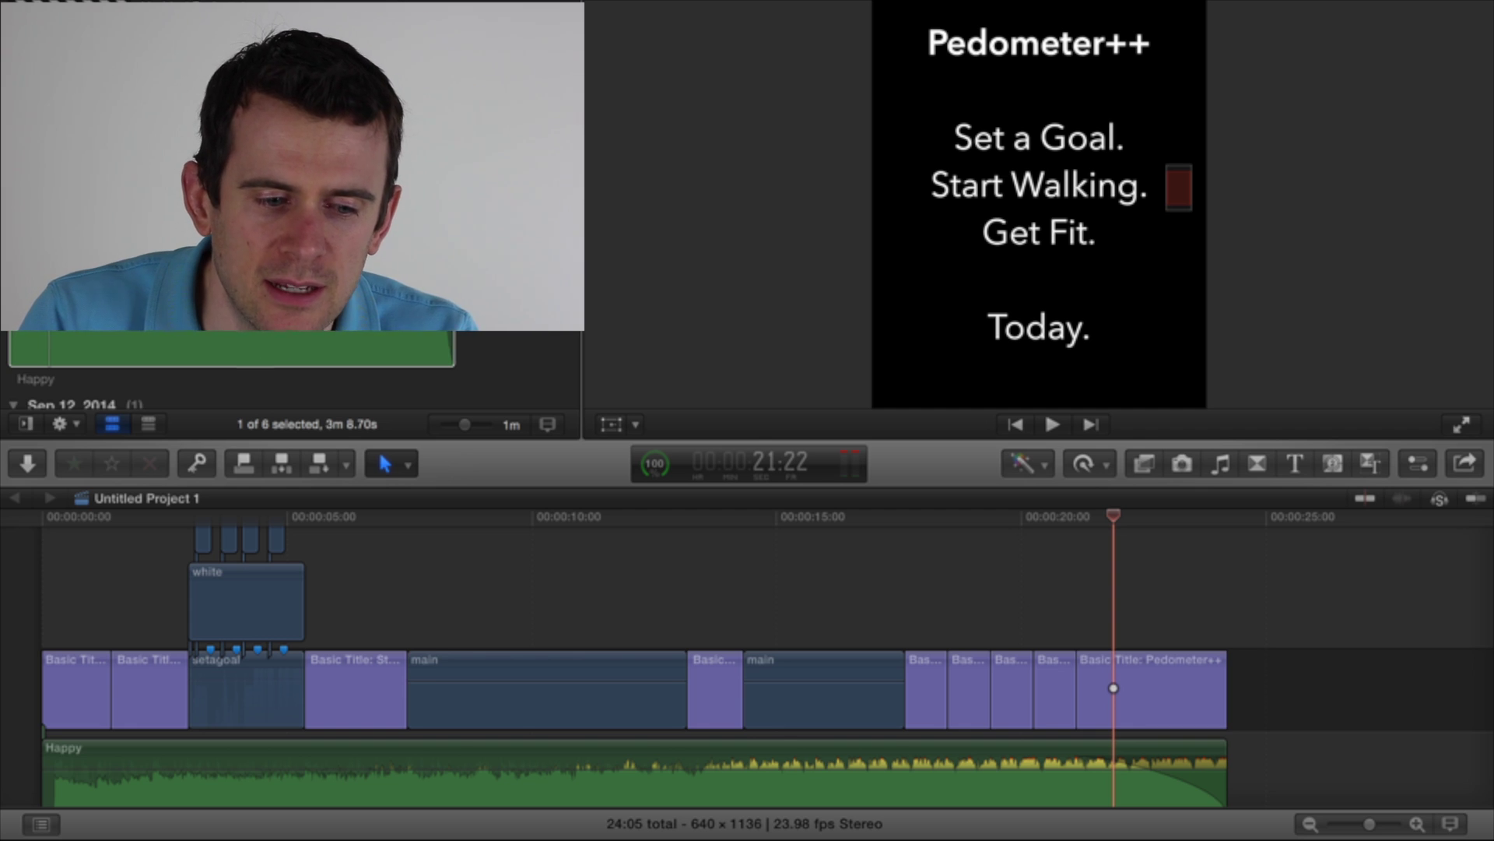
scroll(292, 374, "down", 2)
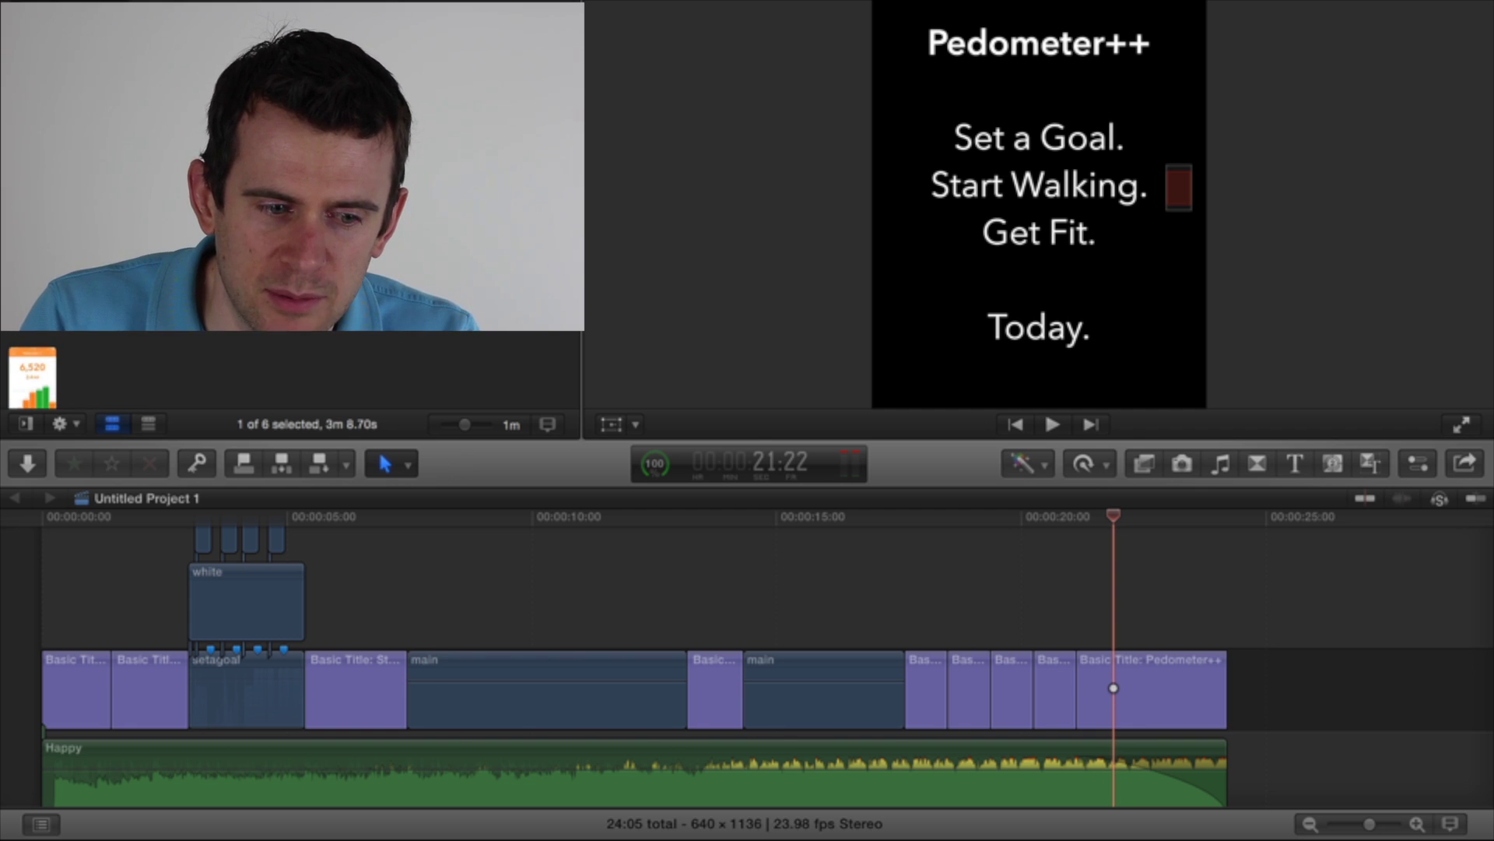
left_click(32, 377)
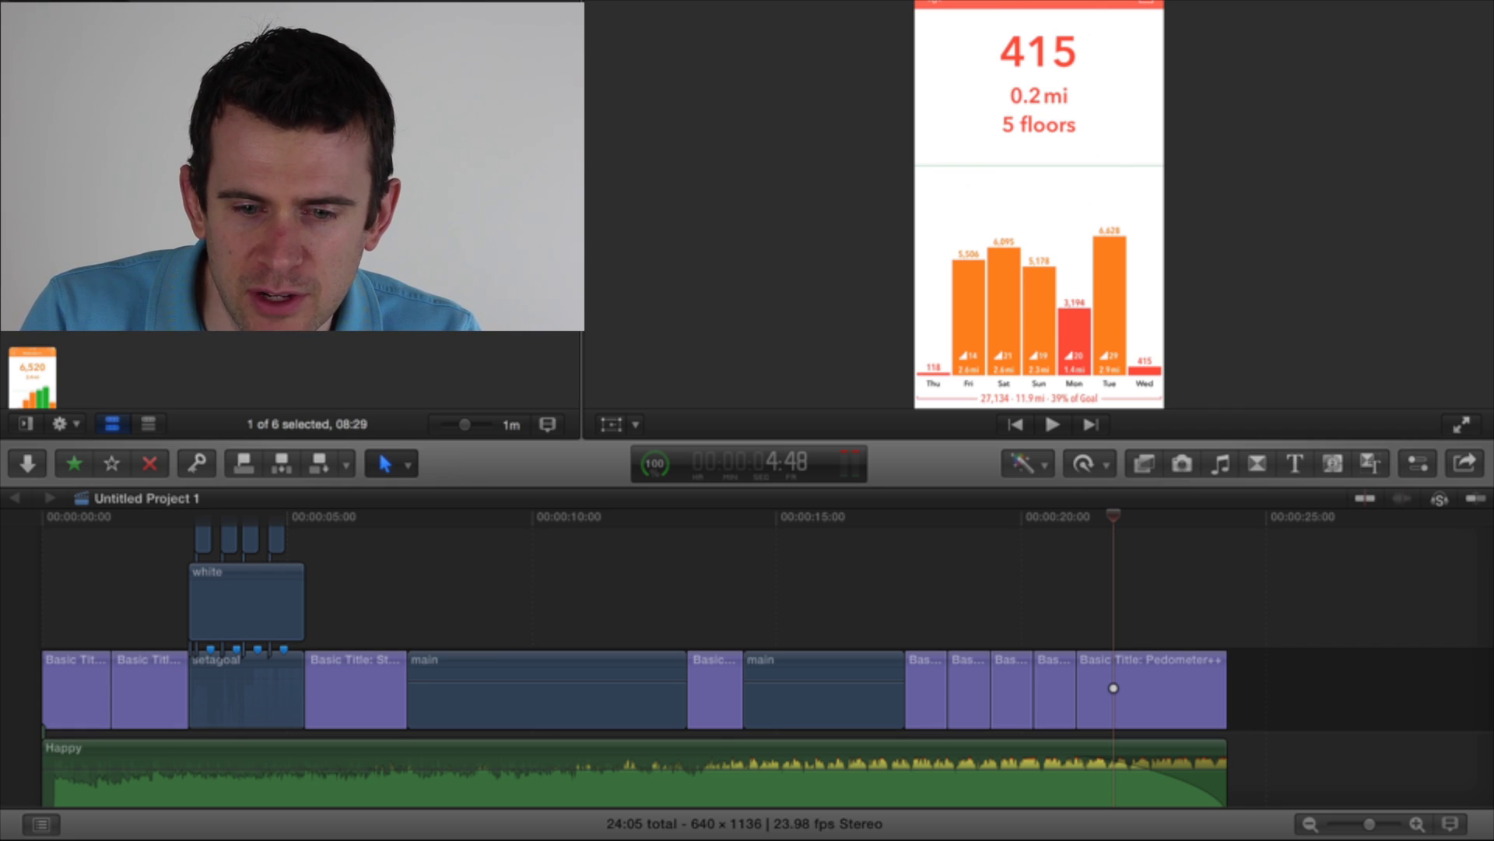
key("space")
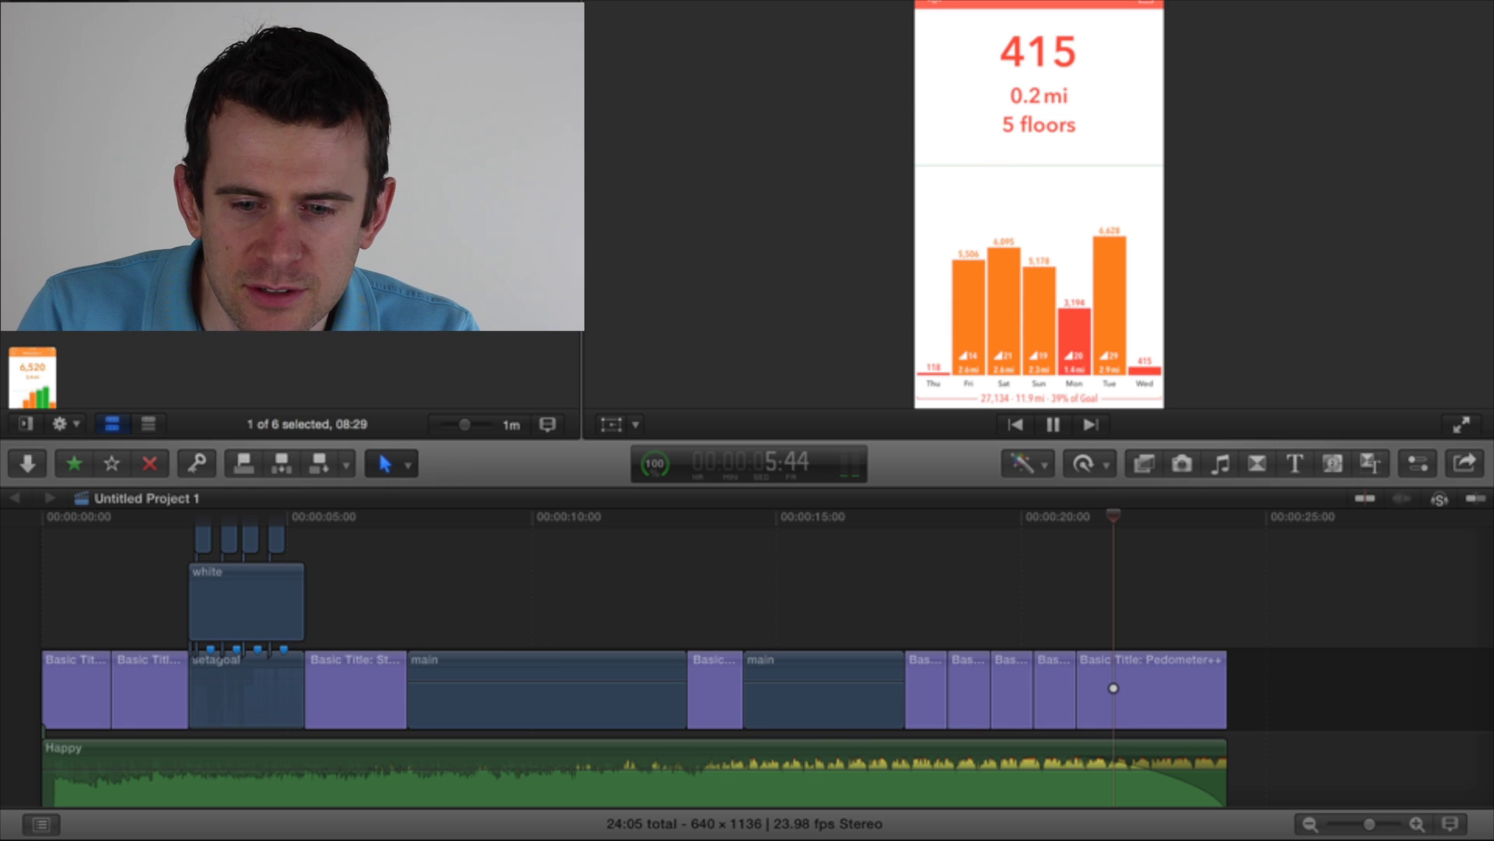
key("space")
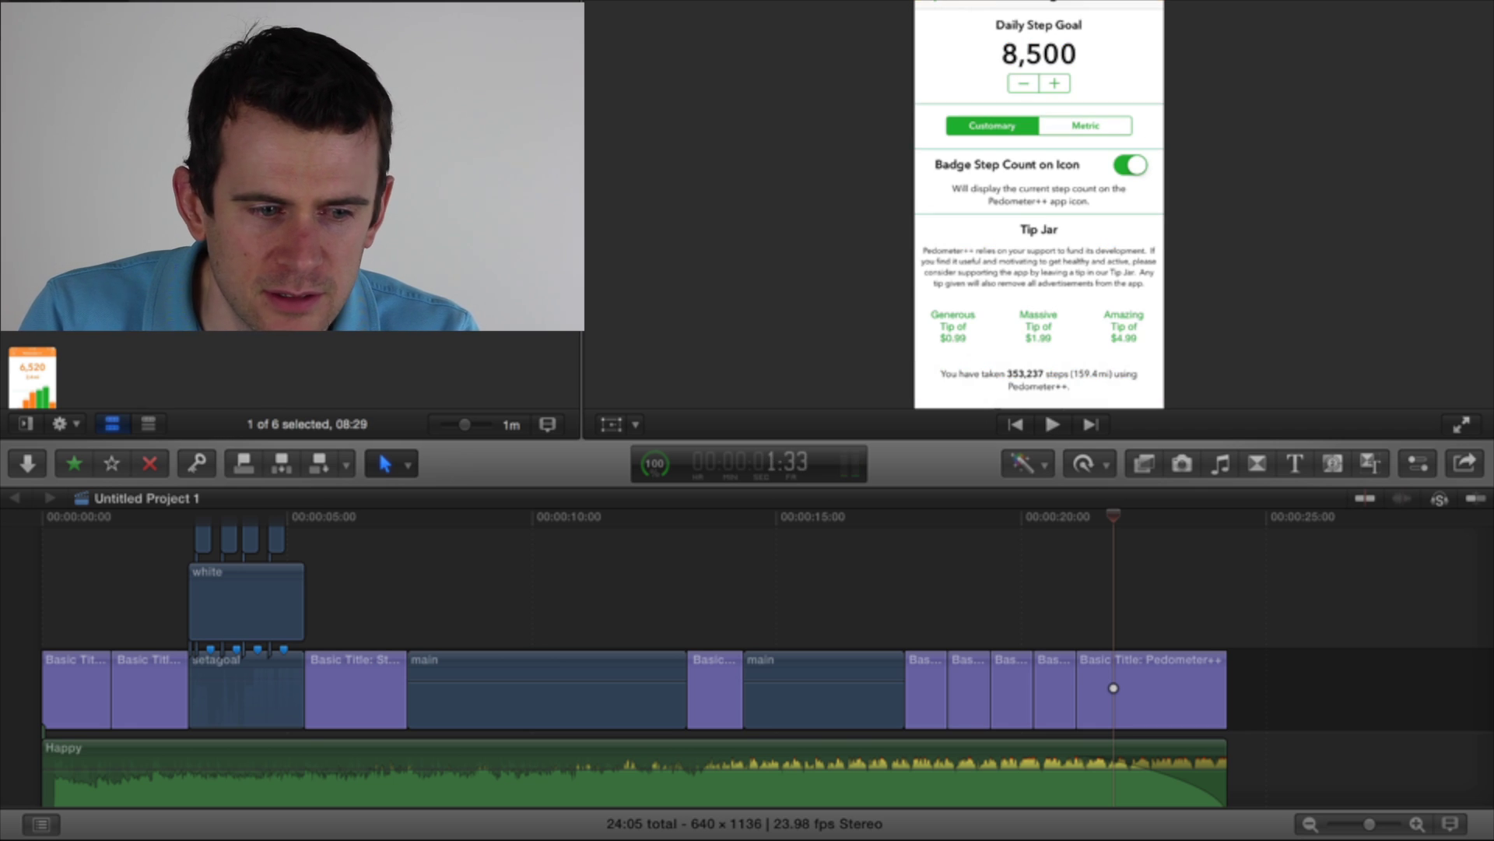
key("space")
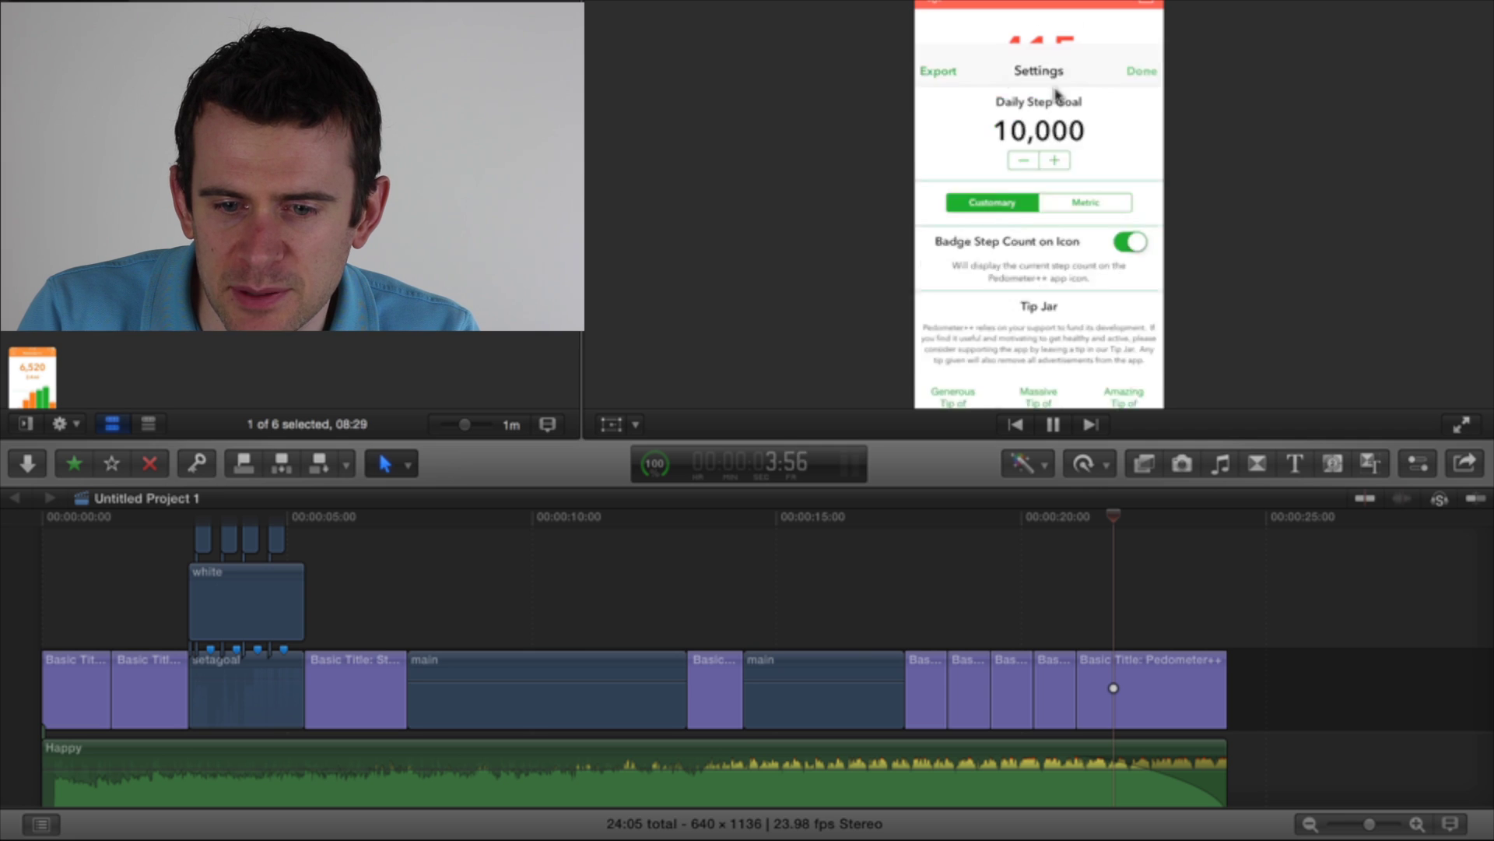
key("space")
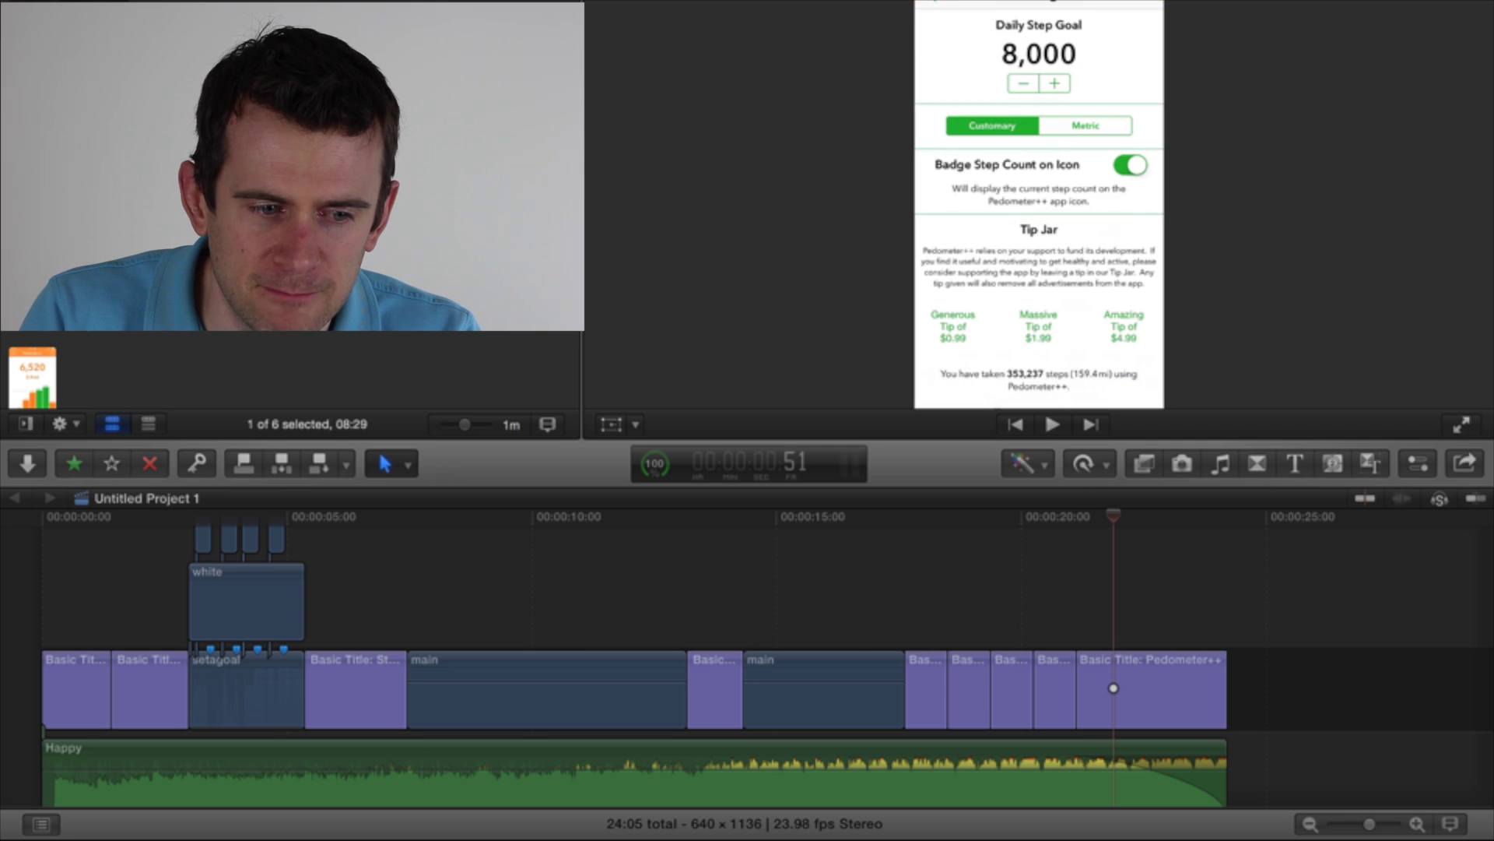
key("space")
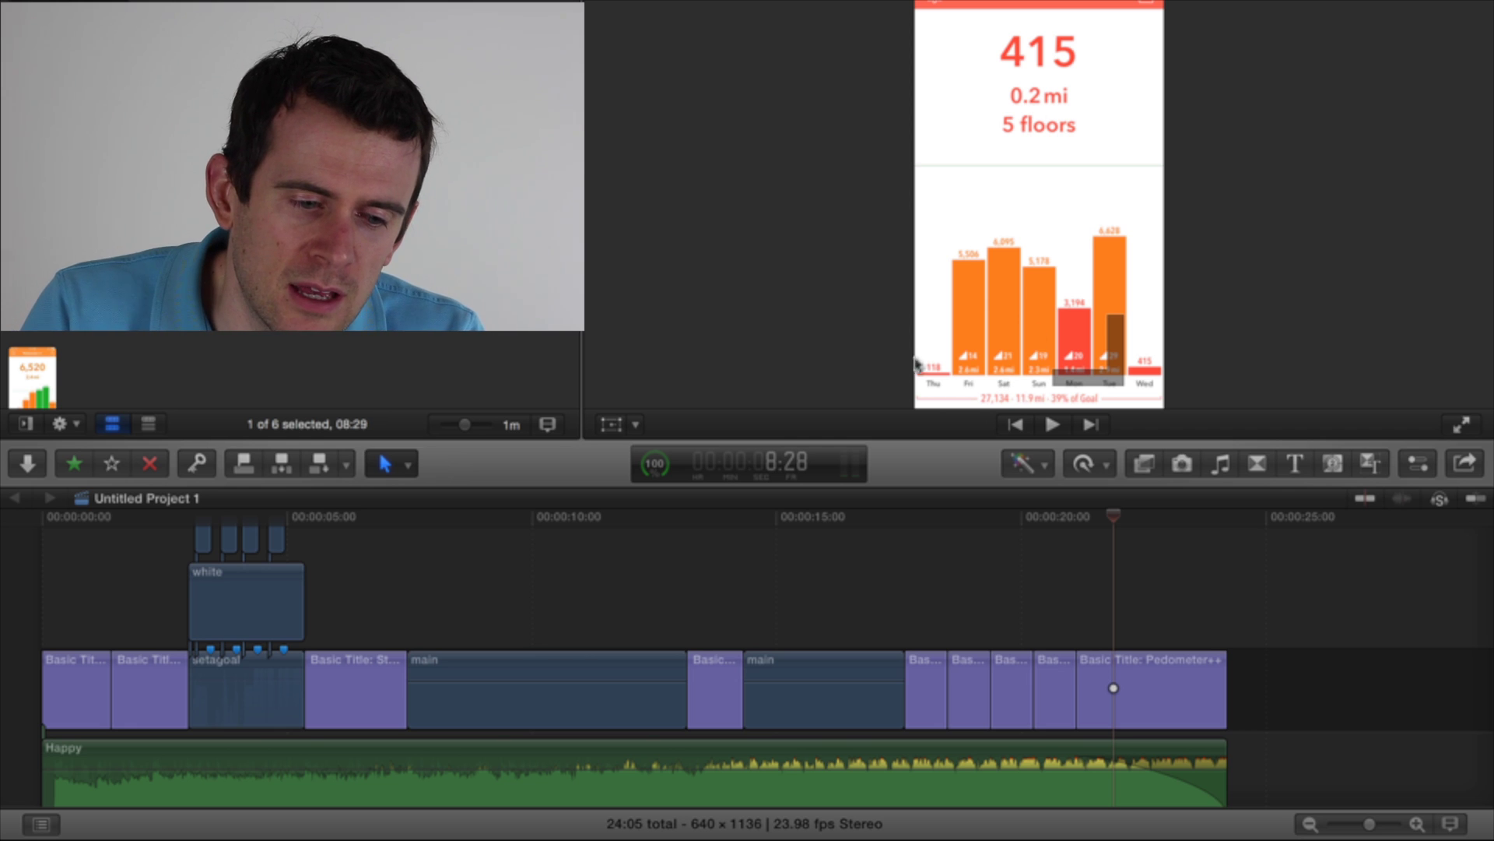
scroll(240, 373, "down", 2)
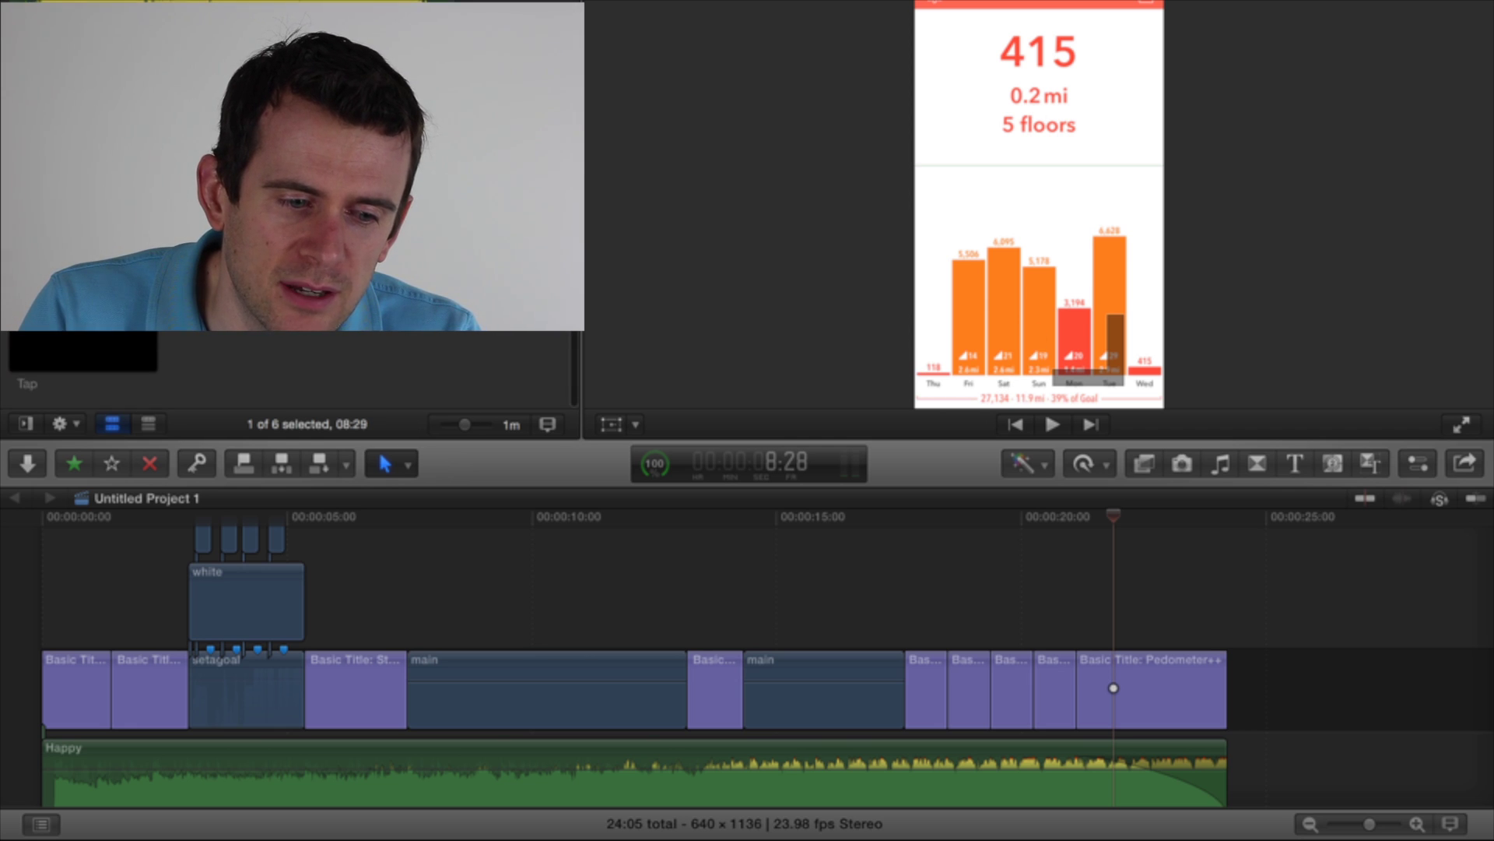
Step: Load the 25:35 walking recording and play it until the count shows 3,130 steps
left_click(83, 351)
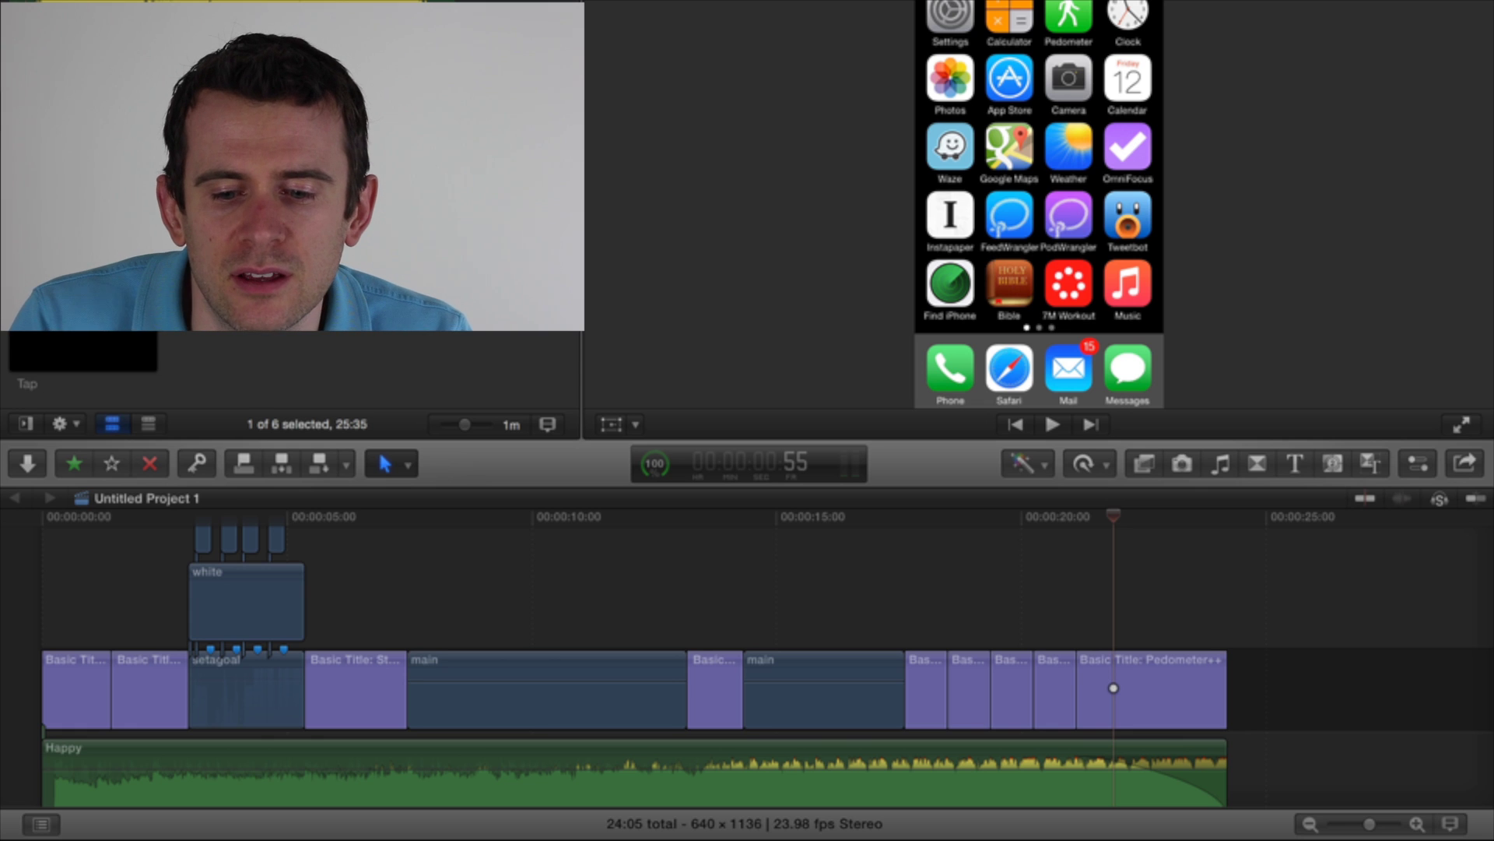
key("space")
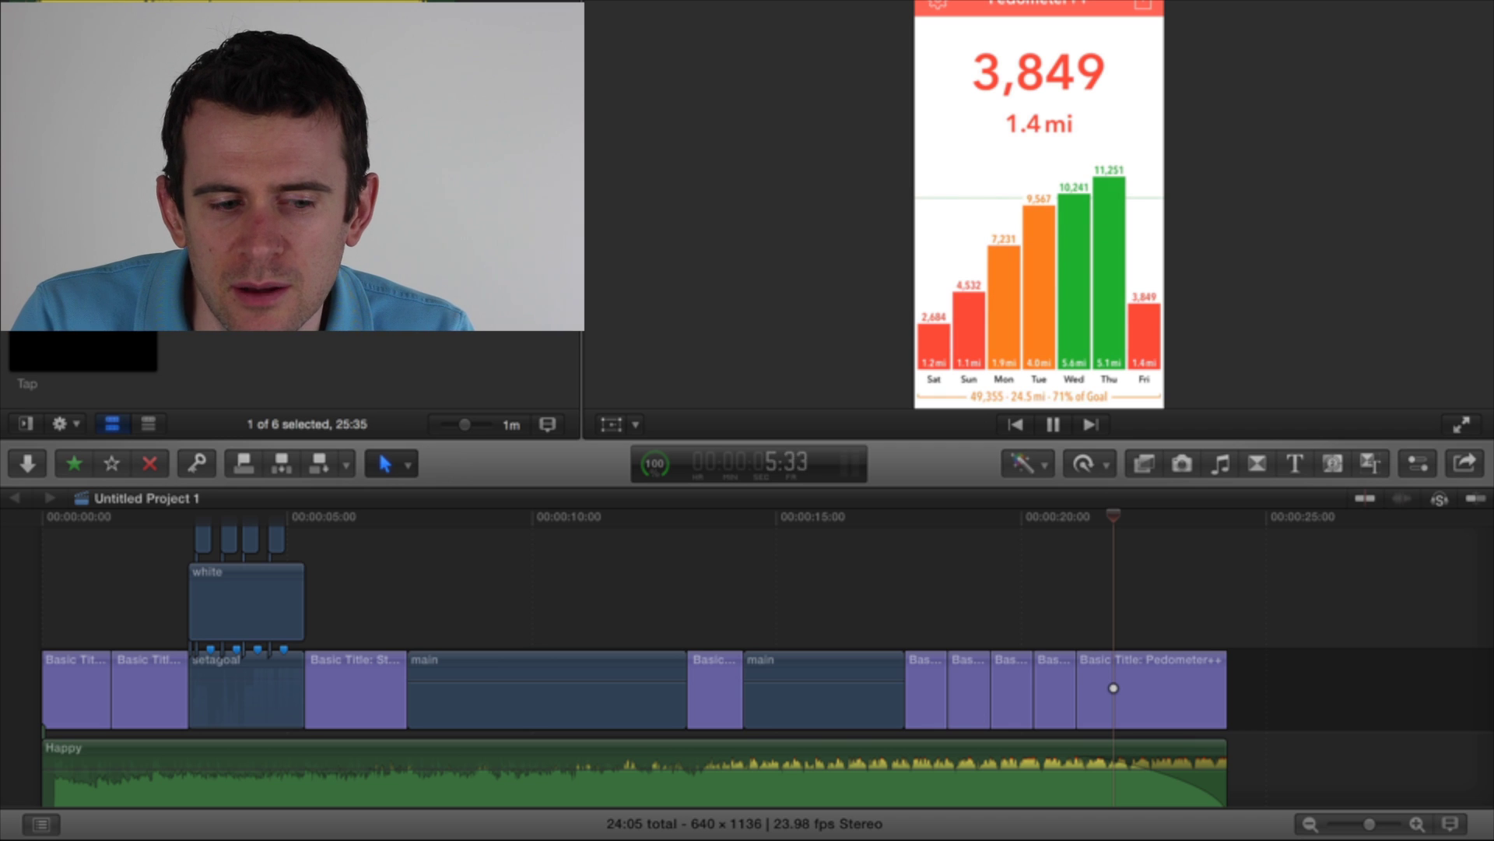
key("space")
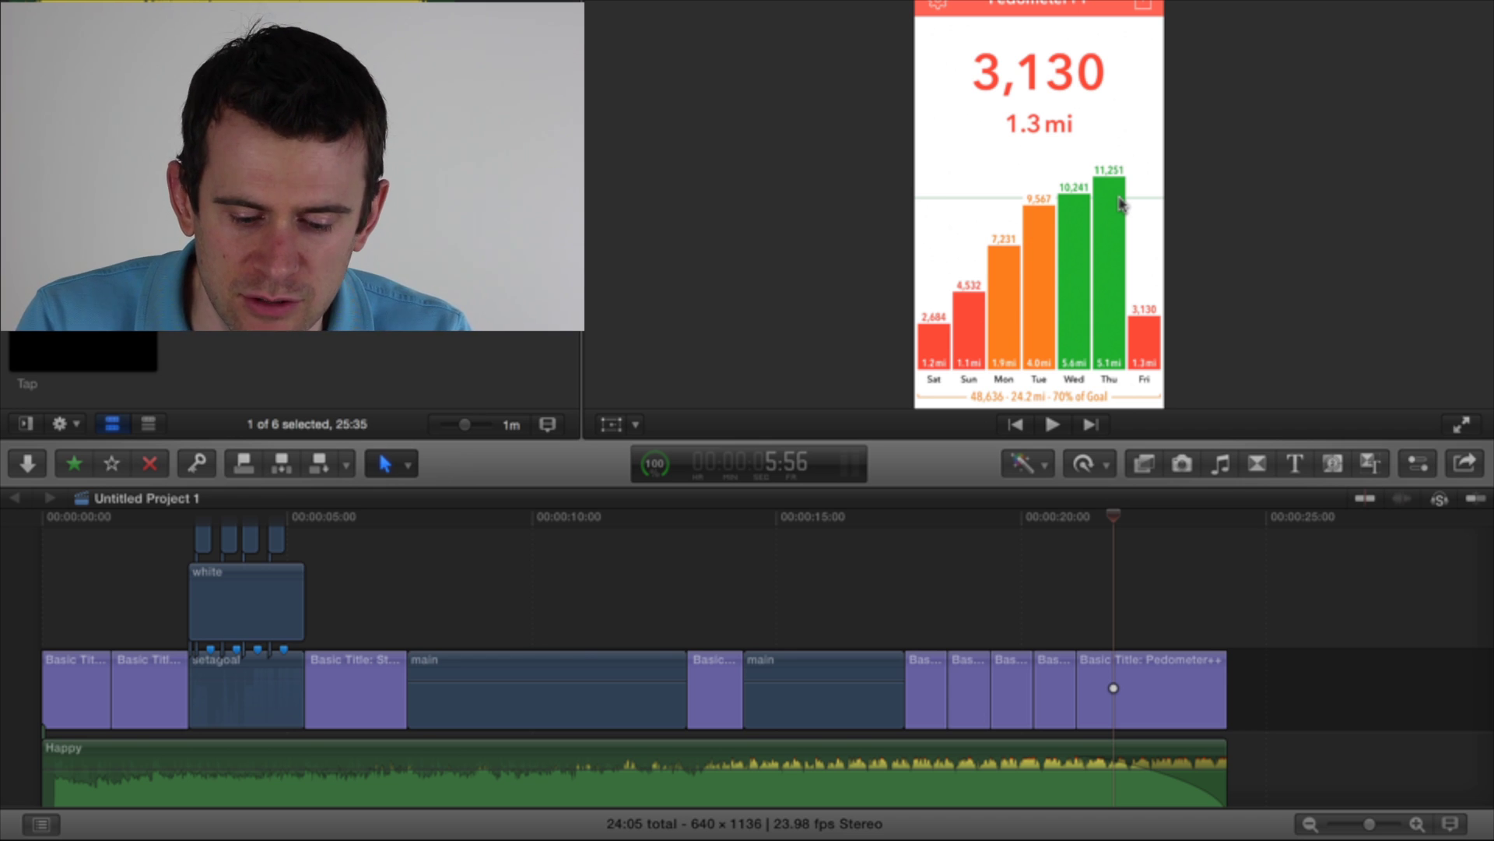
Step: Play the walking clip on until Friday reaches 10,000 steps, then stop
key("space")
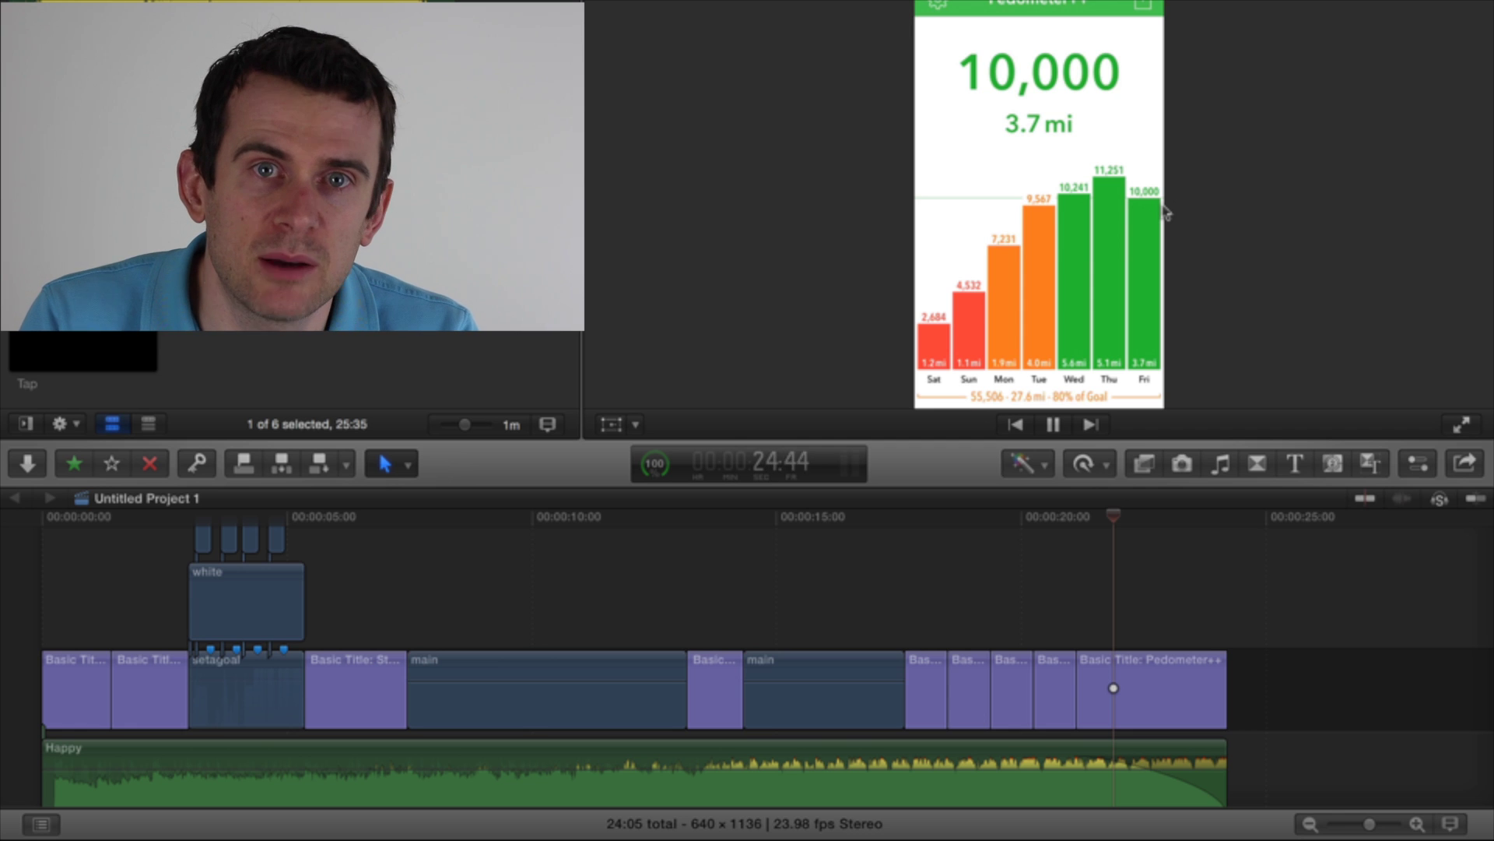
key("space")
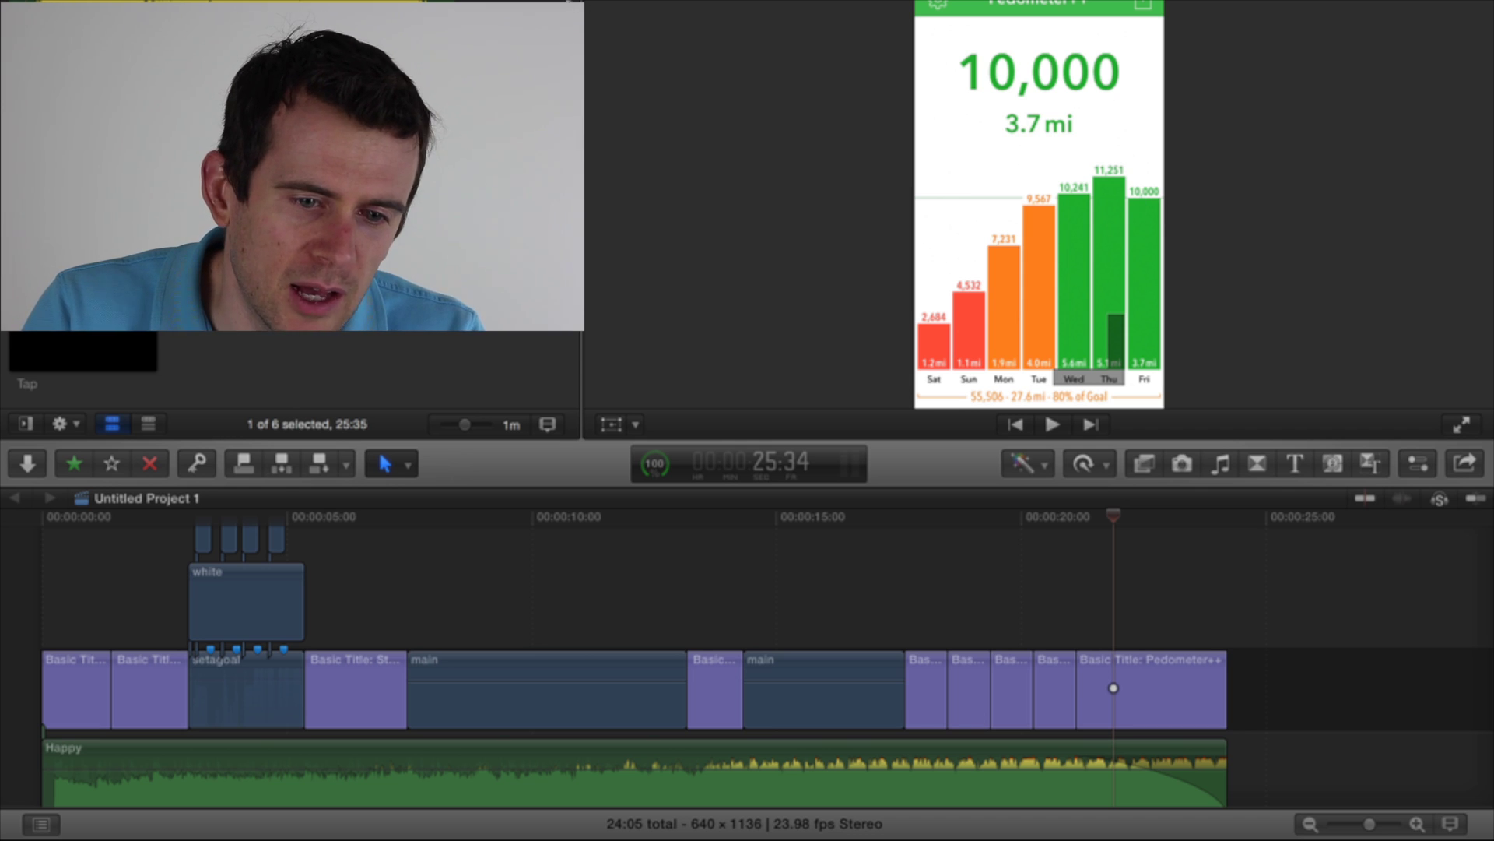
Step: Return to the project and play through the 24:05 preview to its closing title card
key("Down")
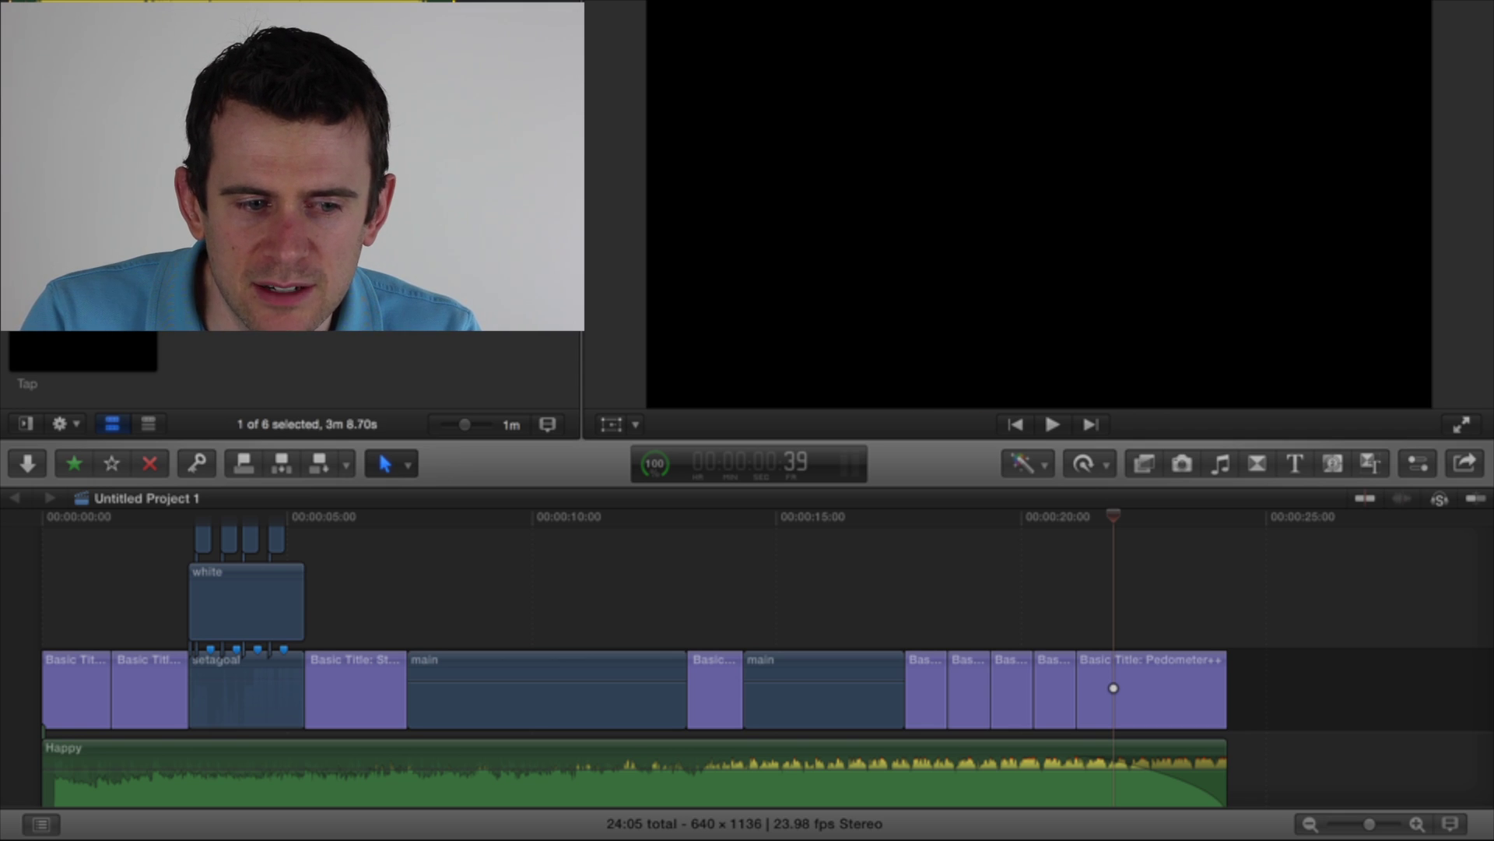
key("space")
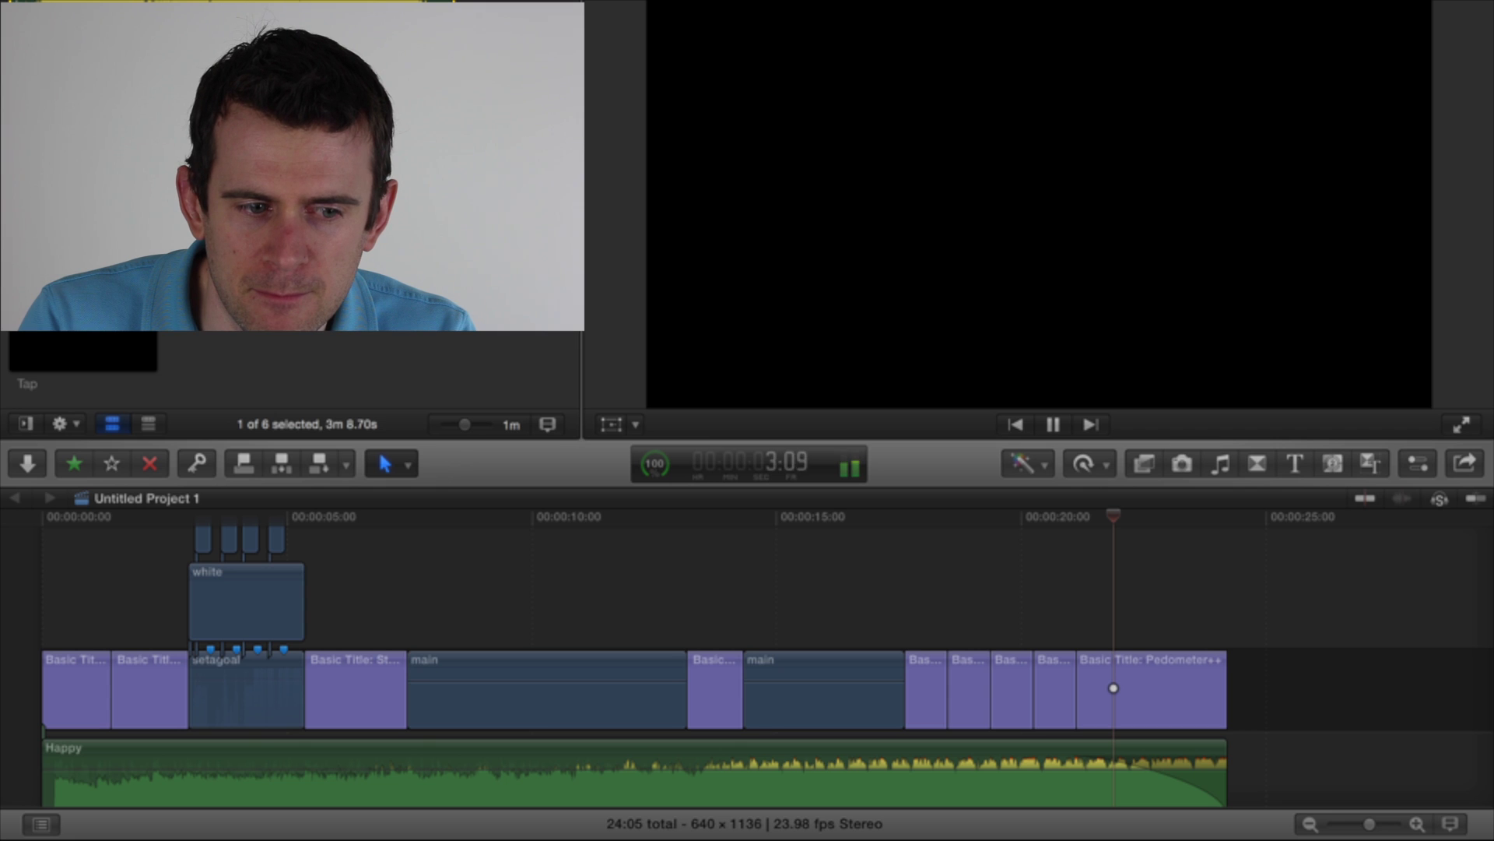
key("space")
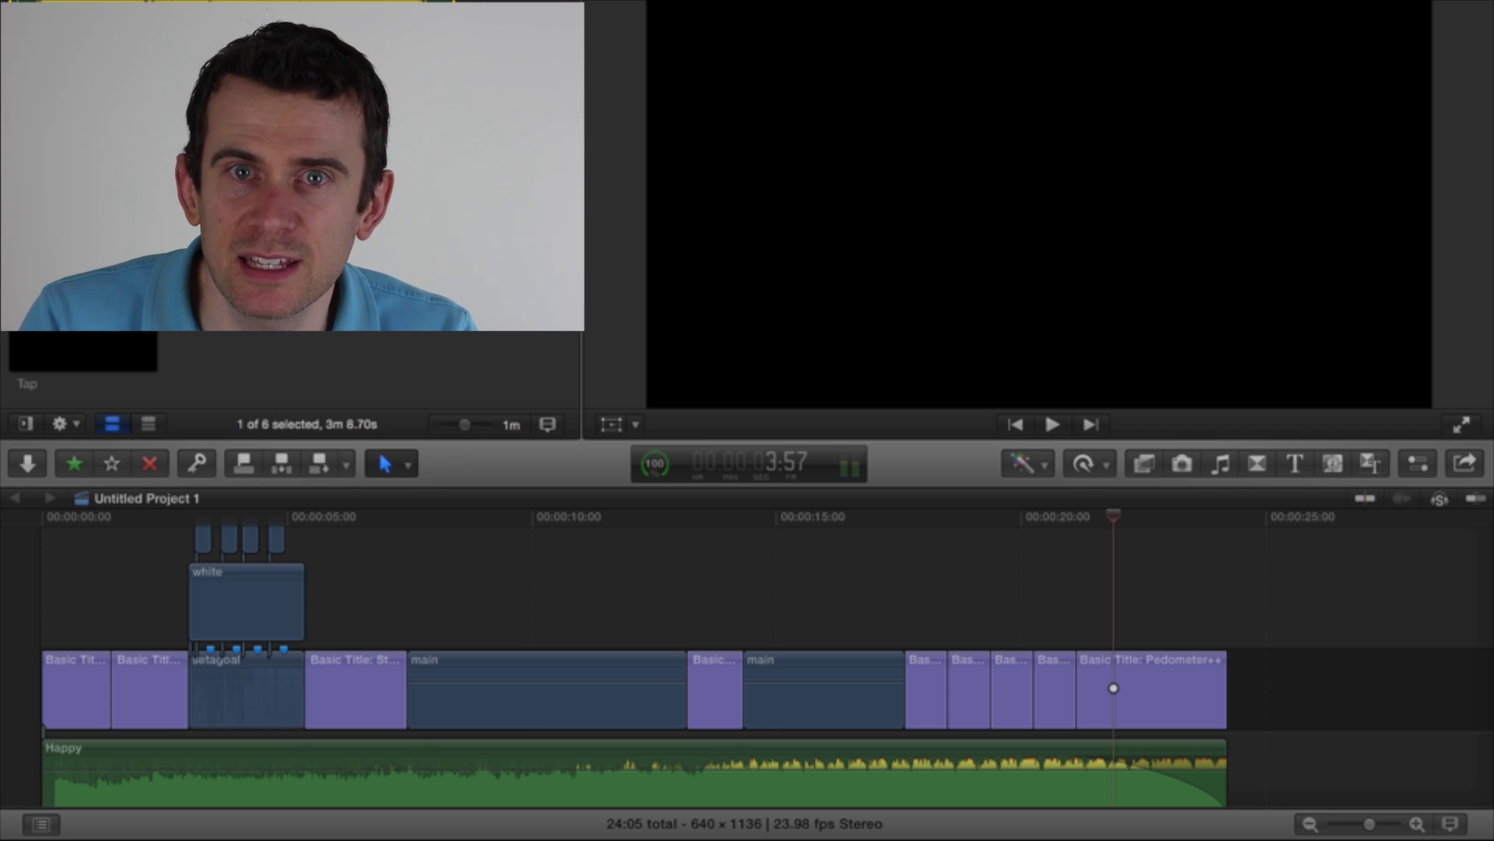
key("space")
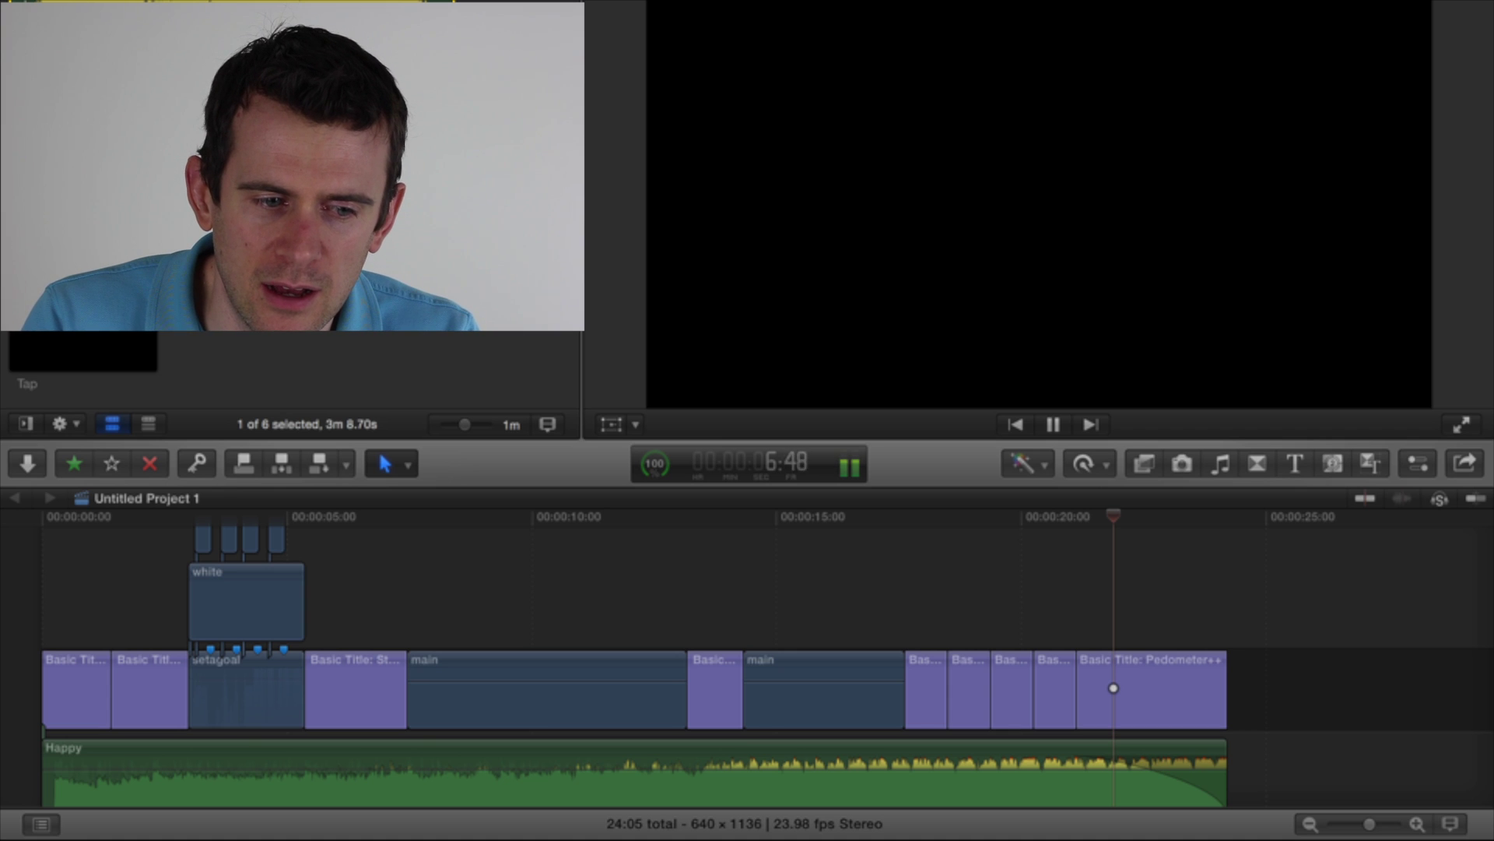
key("space")
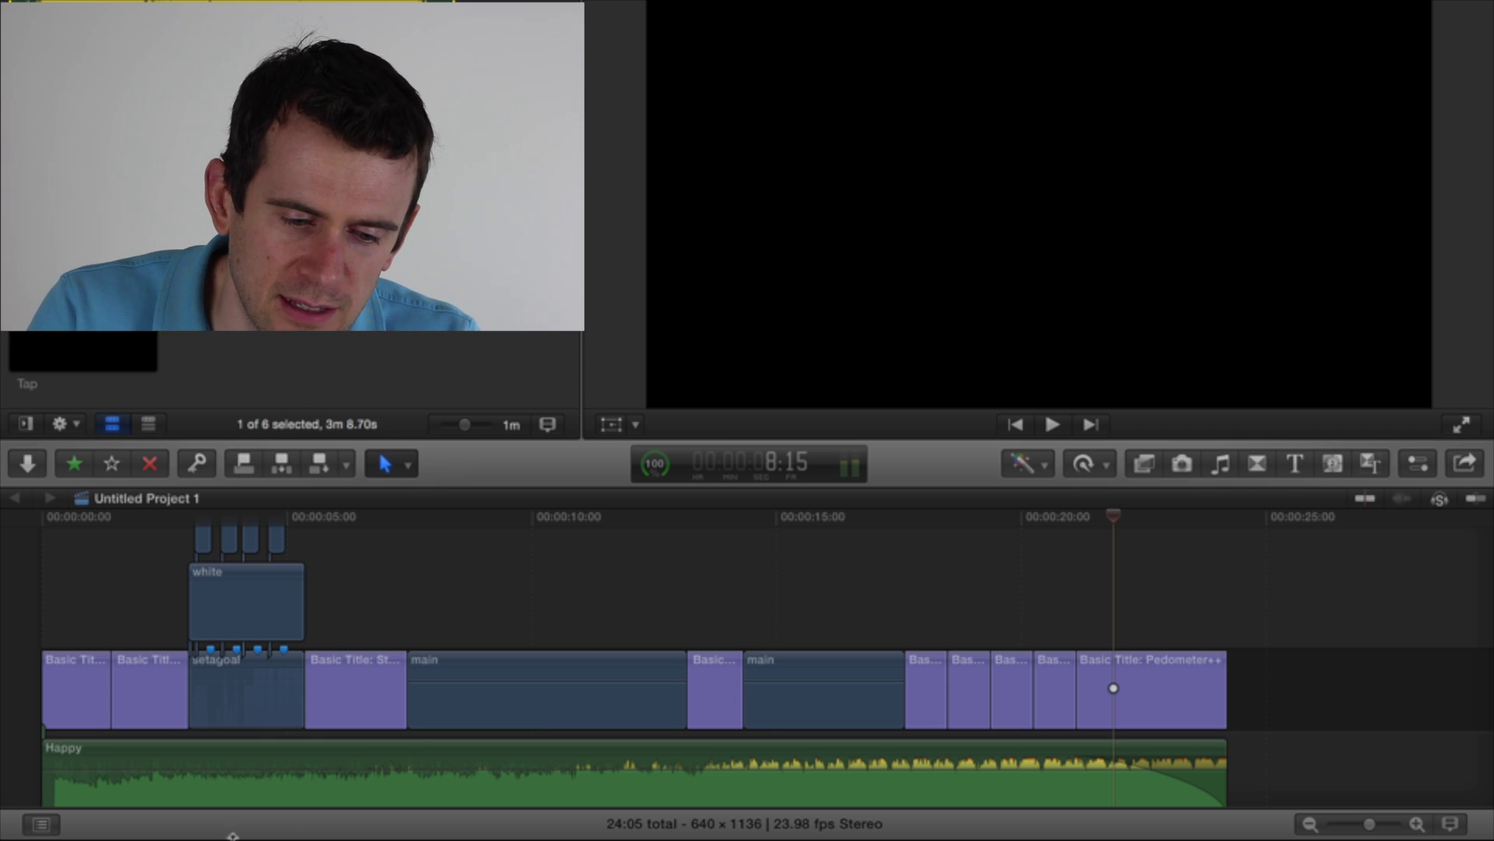
scroll(302, 637, "down", 2)
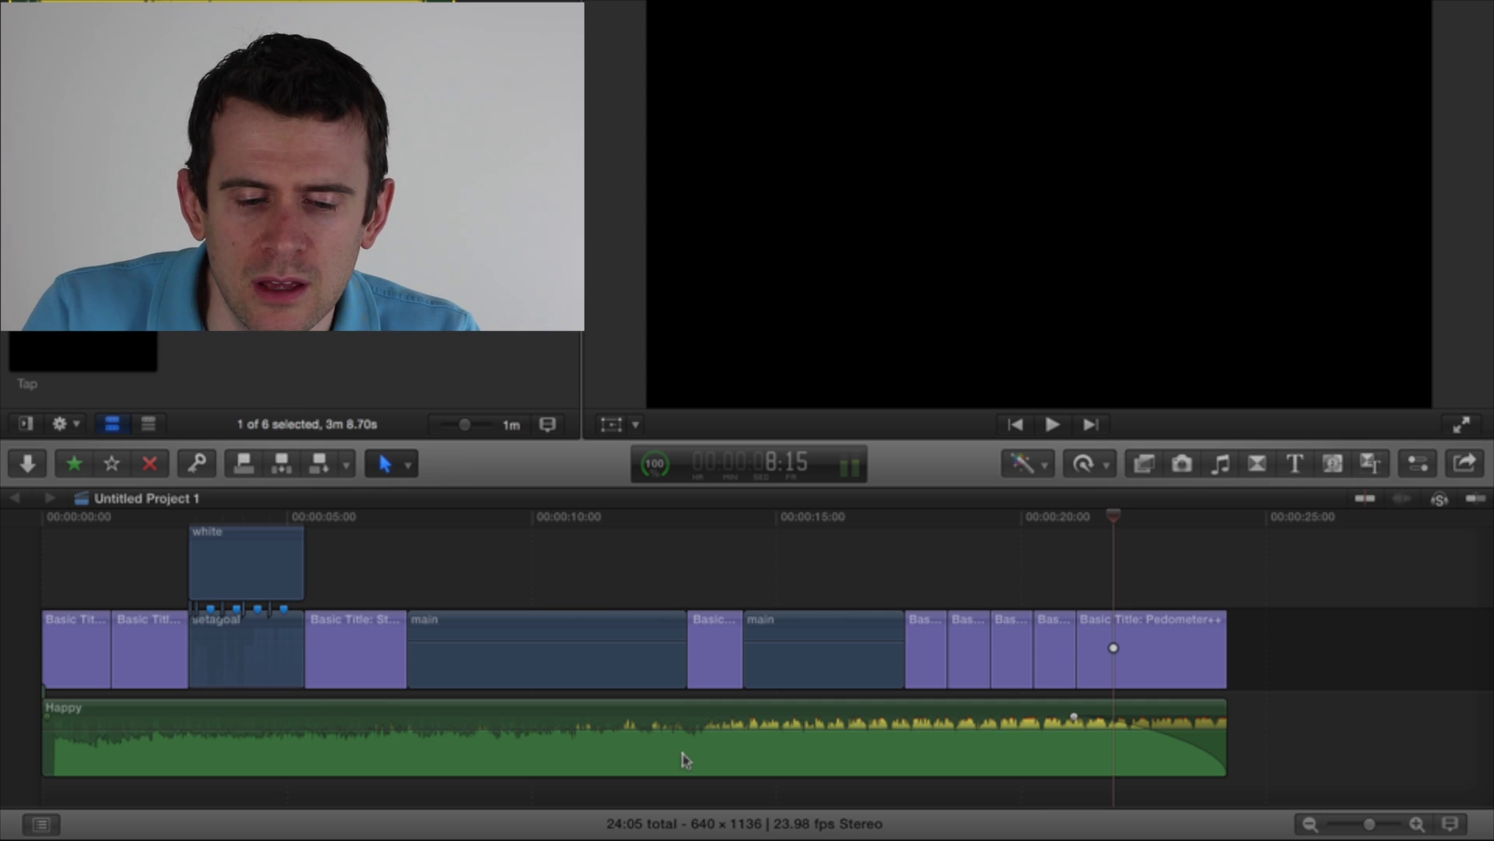
Step: Select the opening title clip and list all 183 templates in the Titles browser
left_click(66, 647)
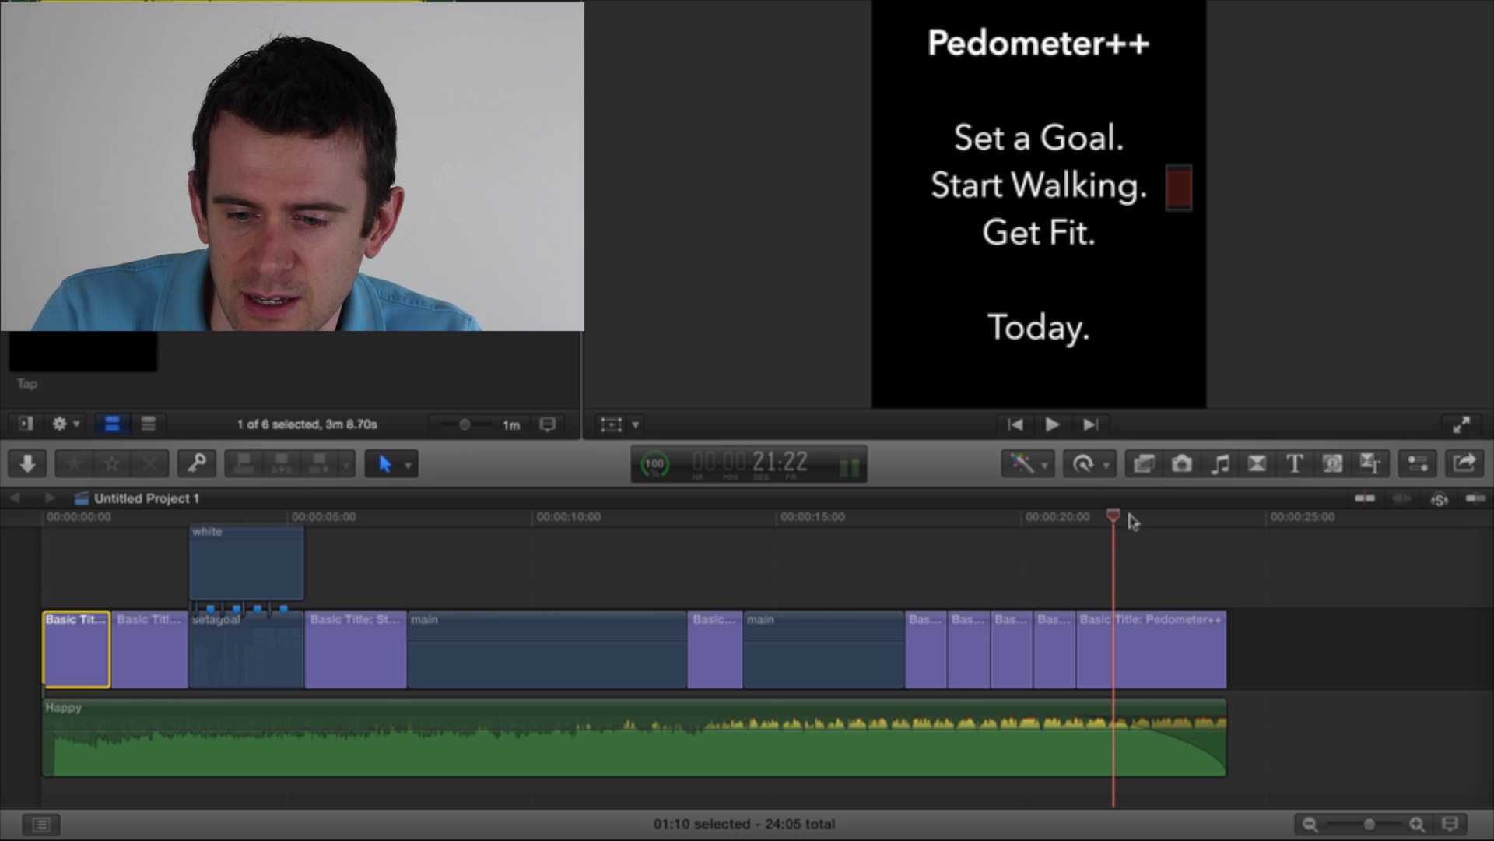
left_click(1294, 465)
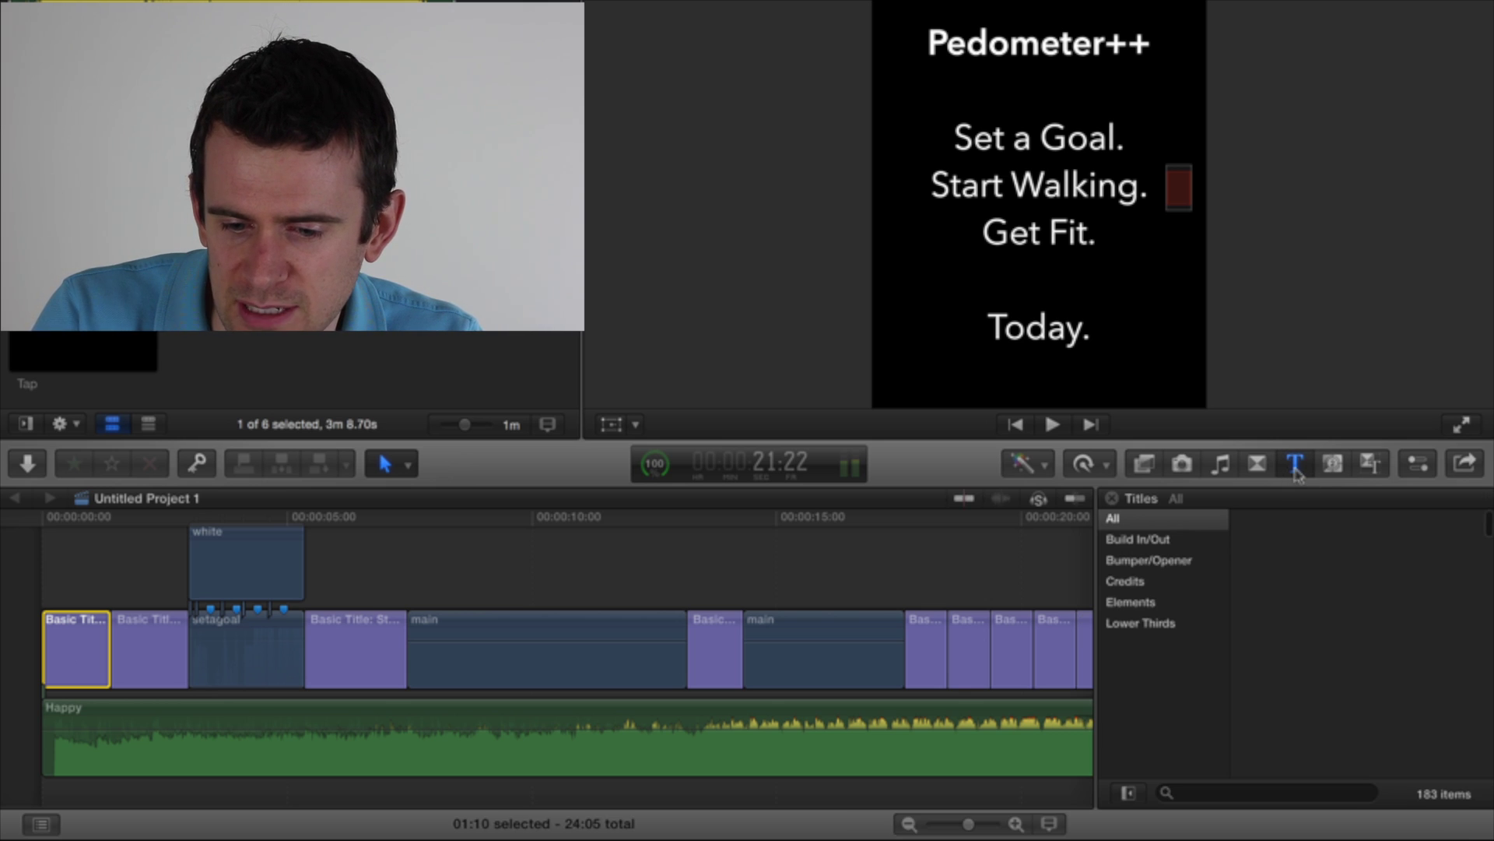
left_click(1172, 522)
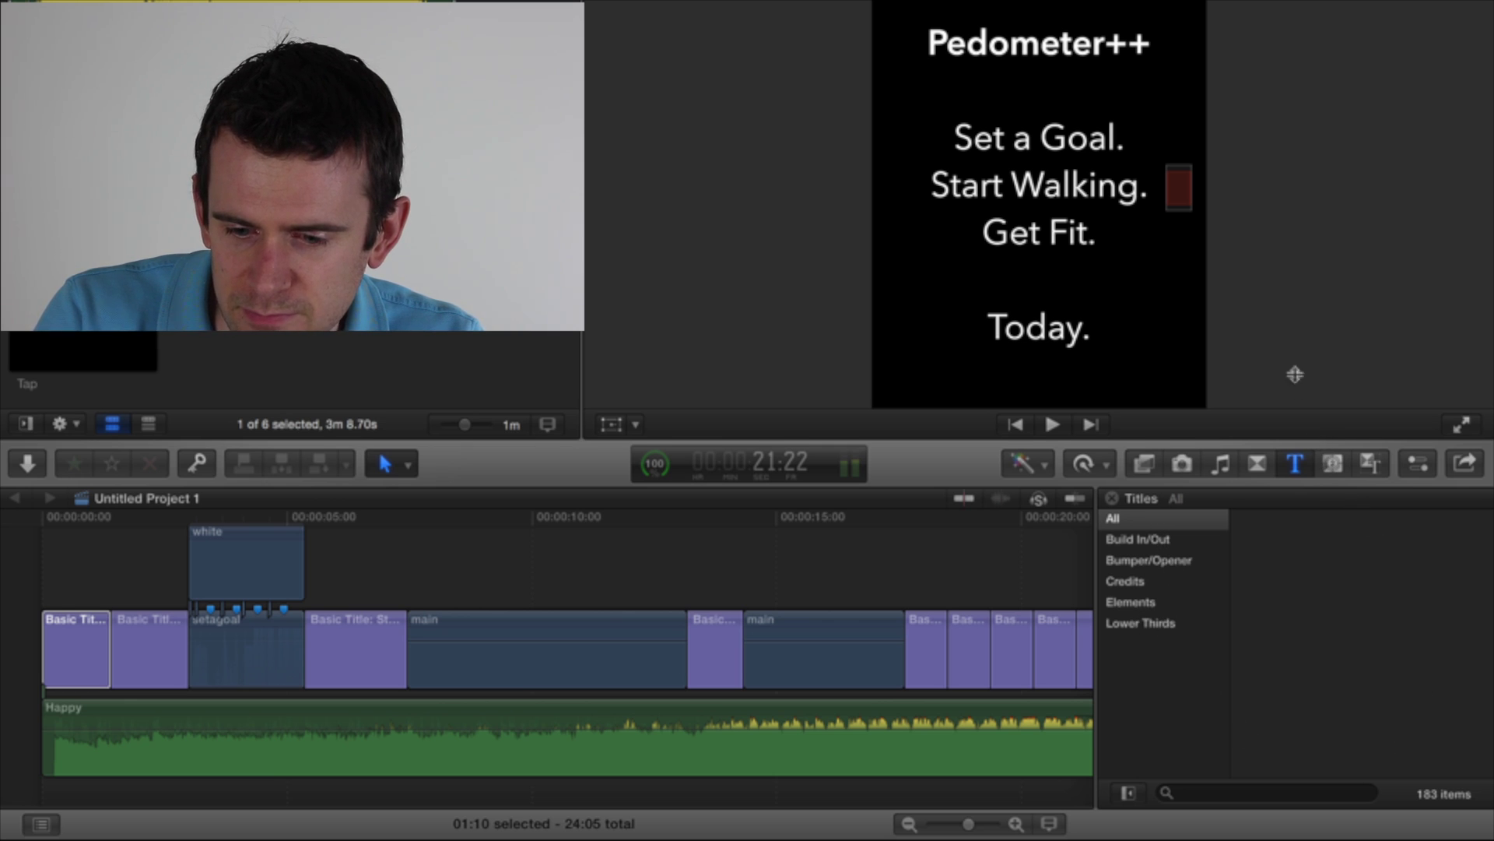
Step: Enlarge the Titles browser and preview the Basic Title template with its 'Title' placeholder
left_click_drag(1294, 374, 1294, 304)
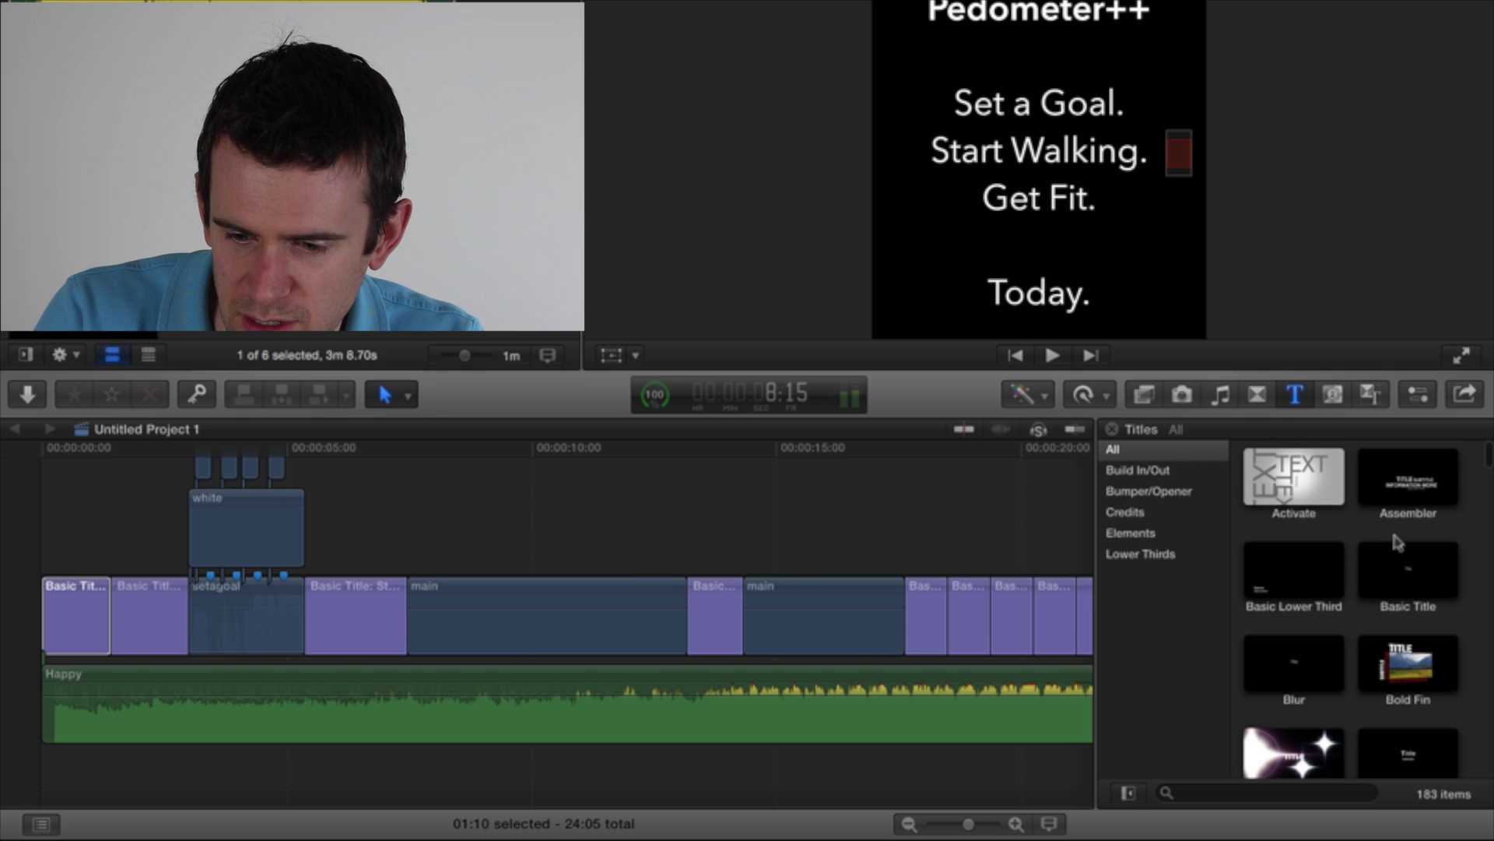
left_click(1406, 579)
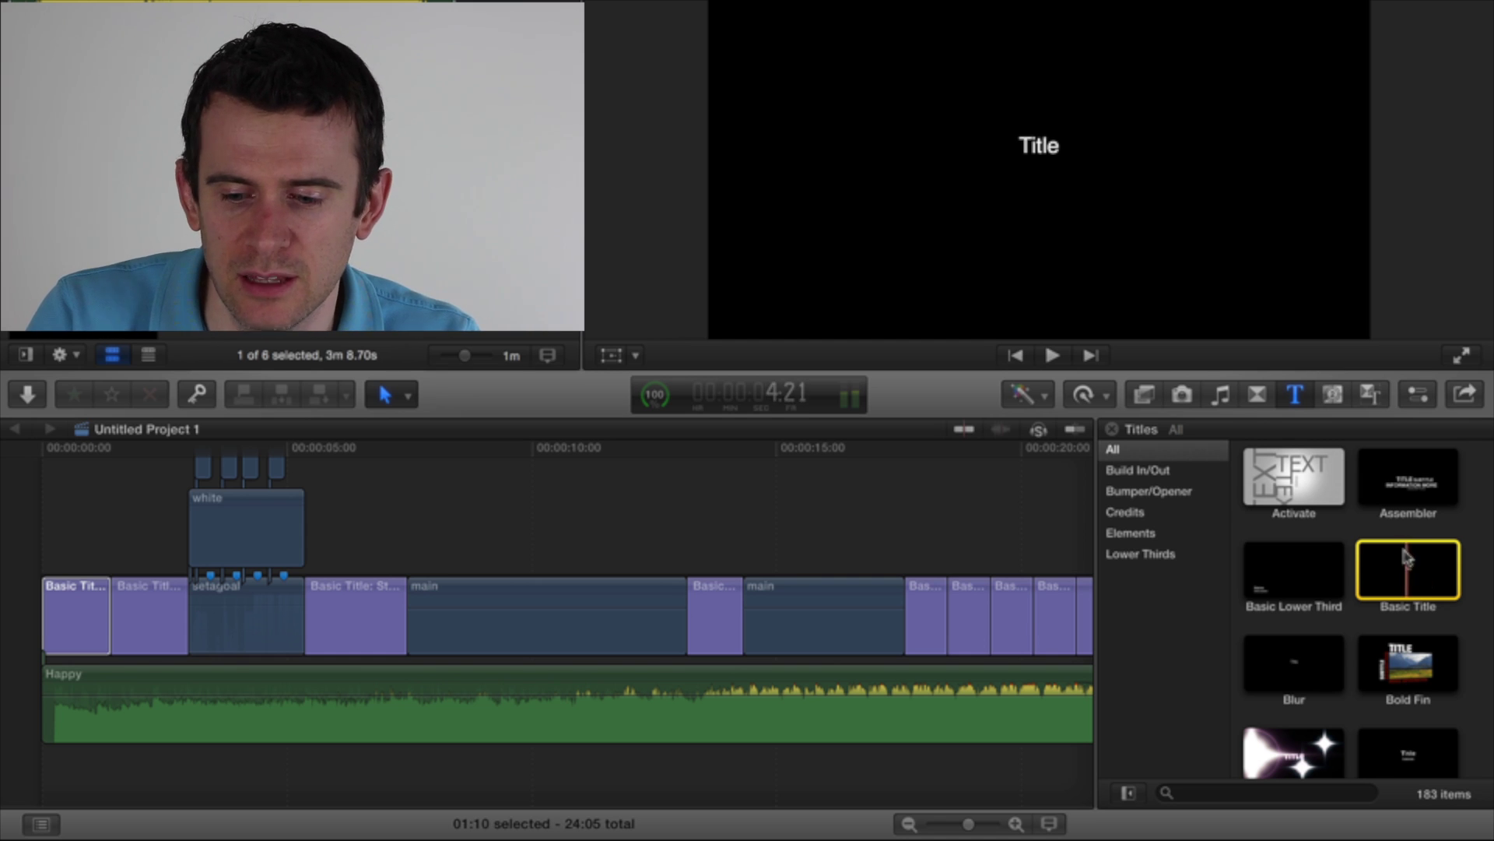
left_click_drag(1416, 580, 74, 565)
left_click(82, 619)
left_click(127, 556)
key("Delete")
left_click(83, 604)
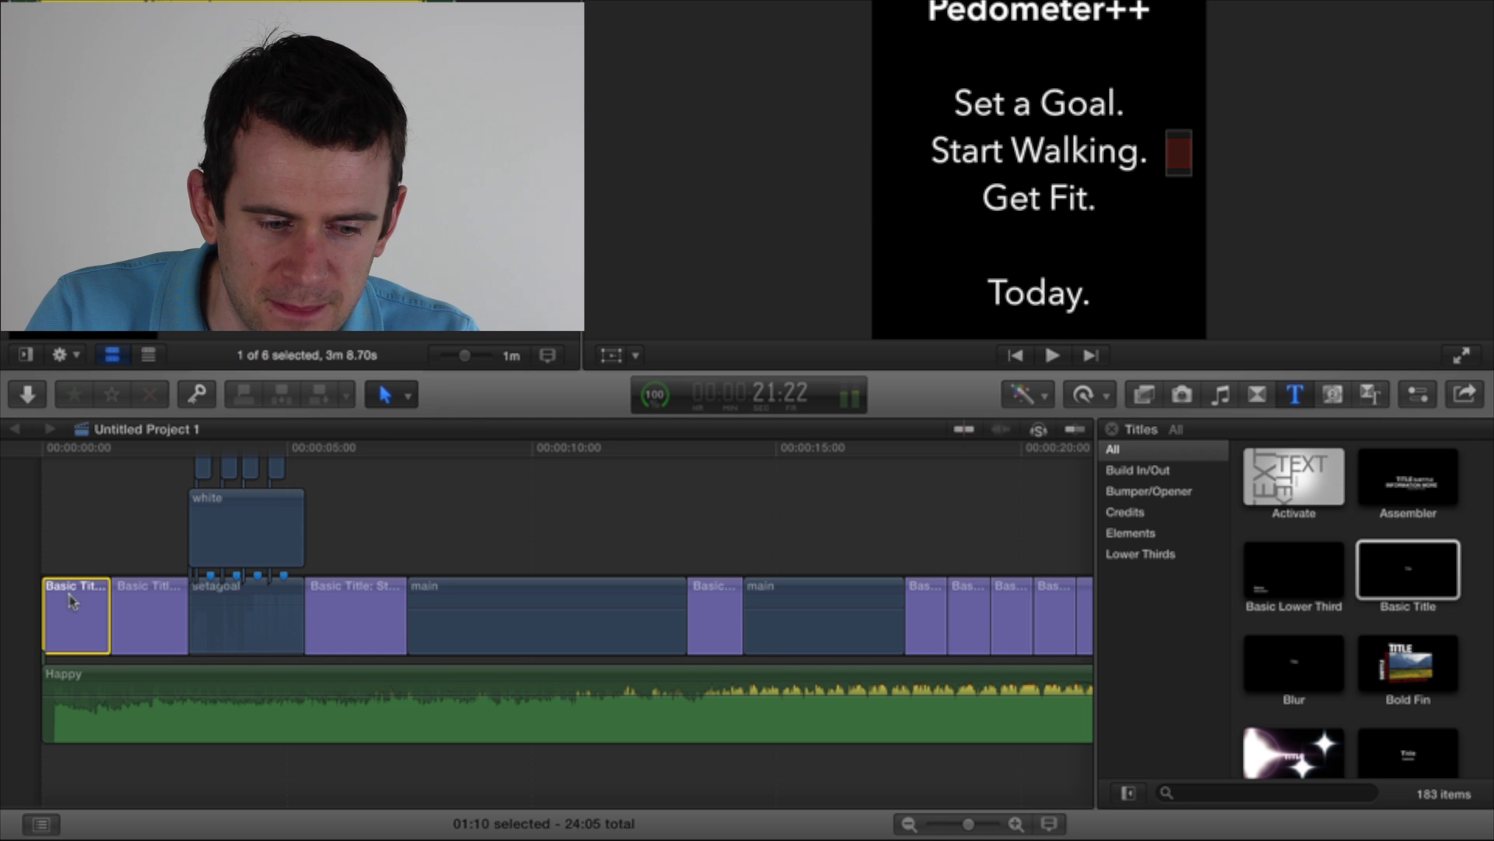
left_click(982, 97)
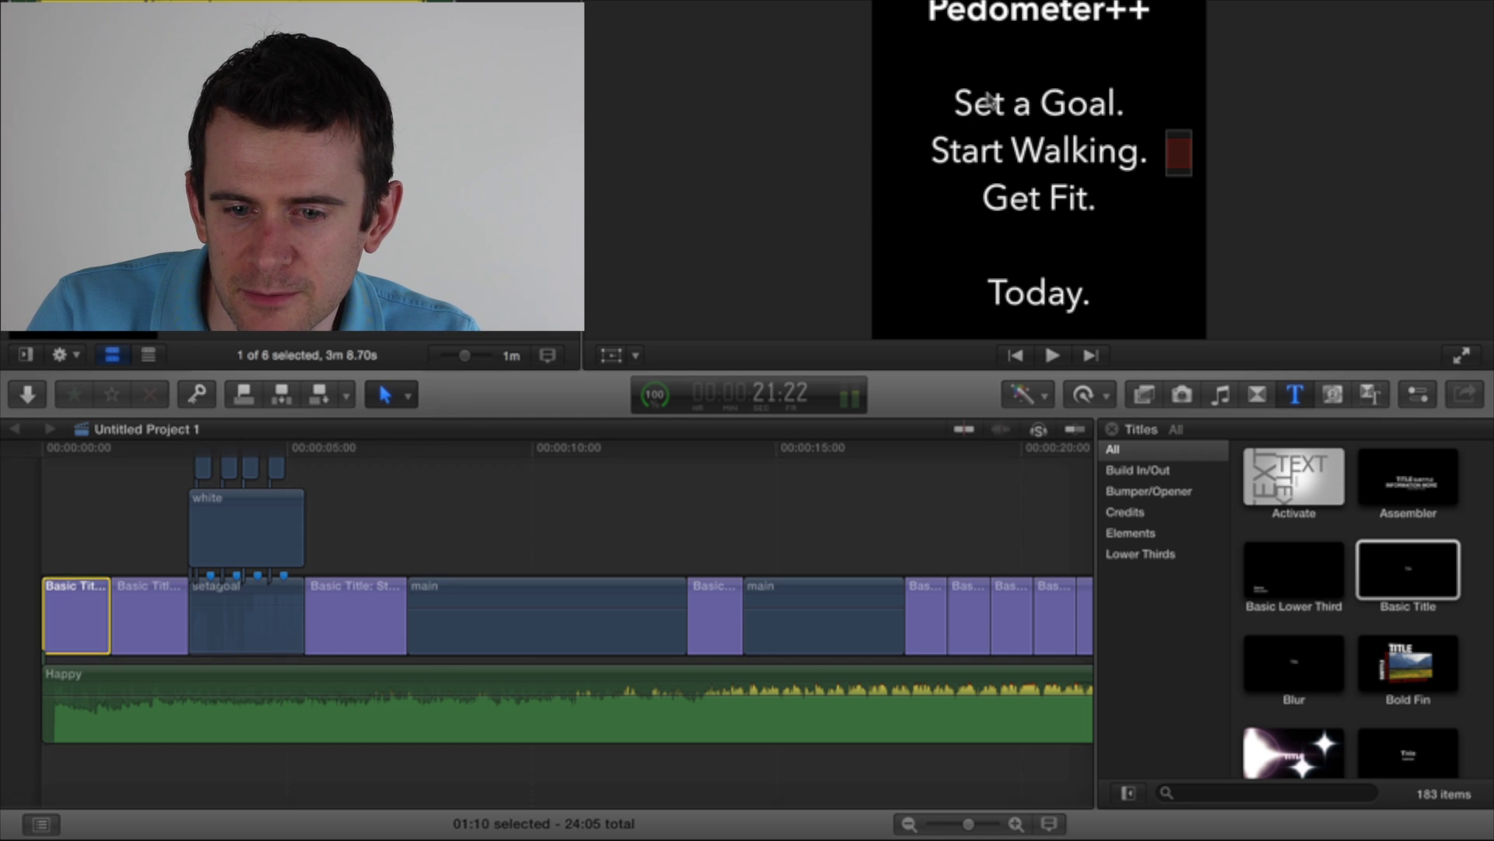
double_click(1006, 138)
left_click_drag(988, 16, 1009, 159)
left_click(1011, 165)
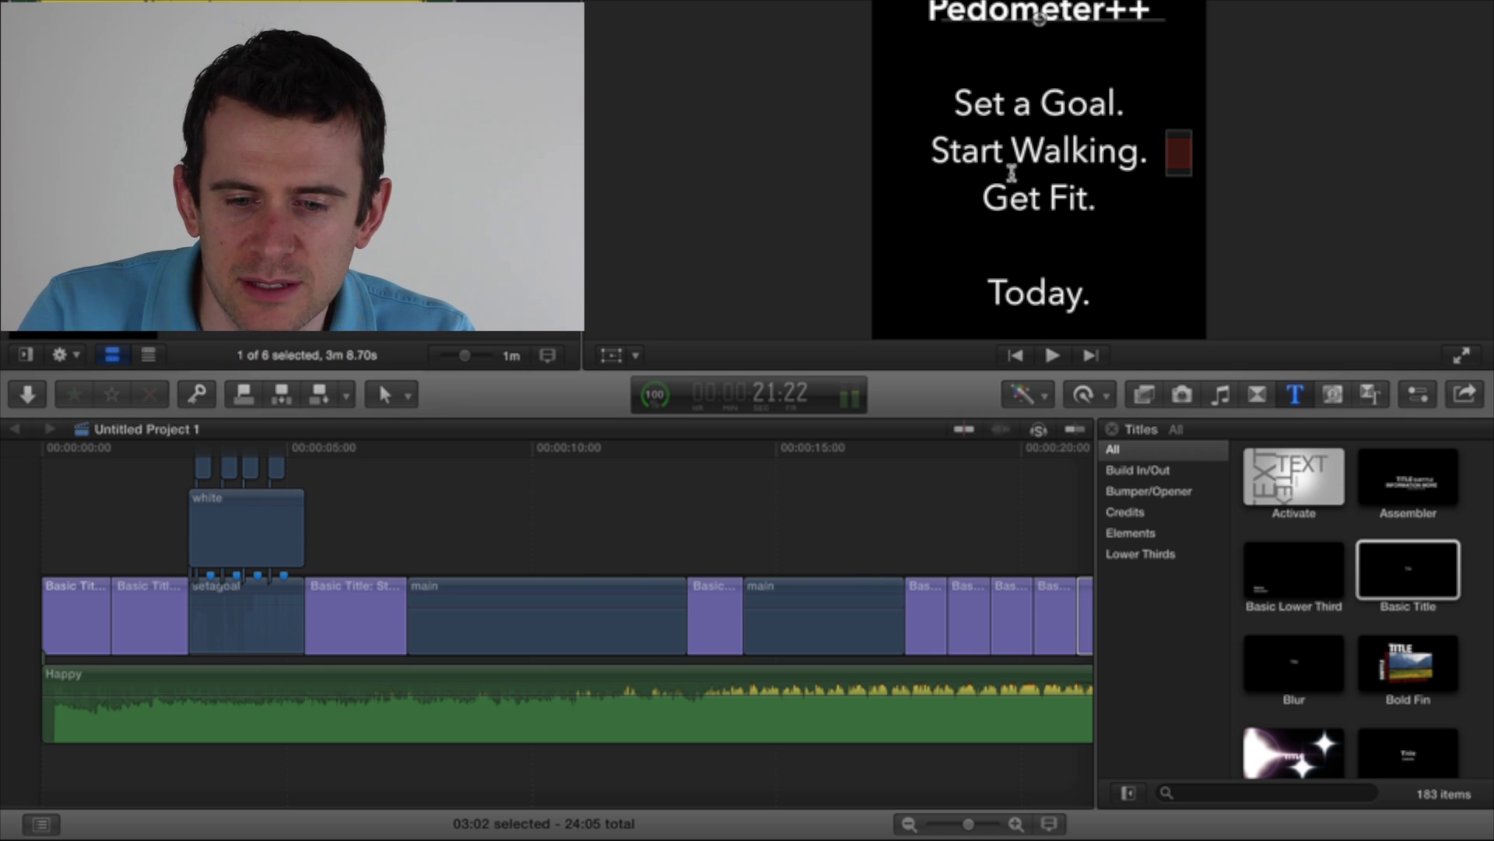
key("Escape")
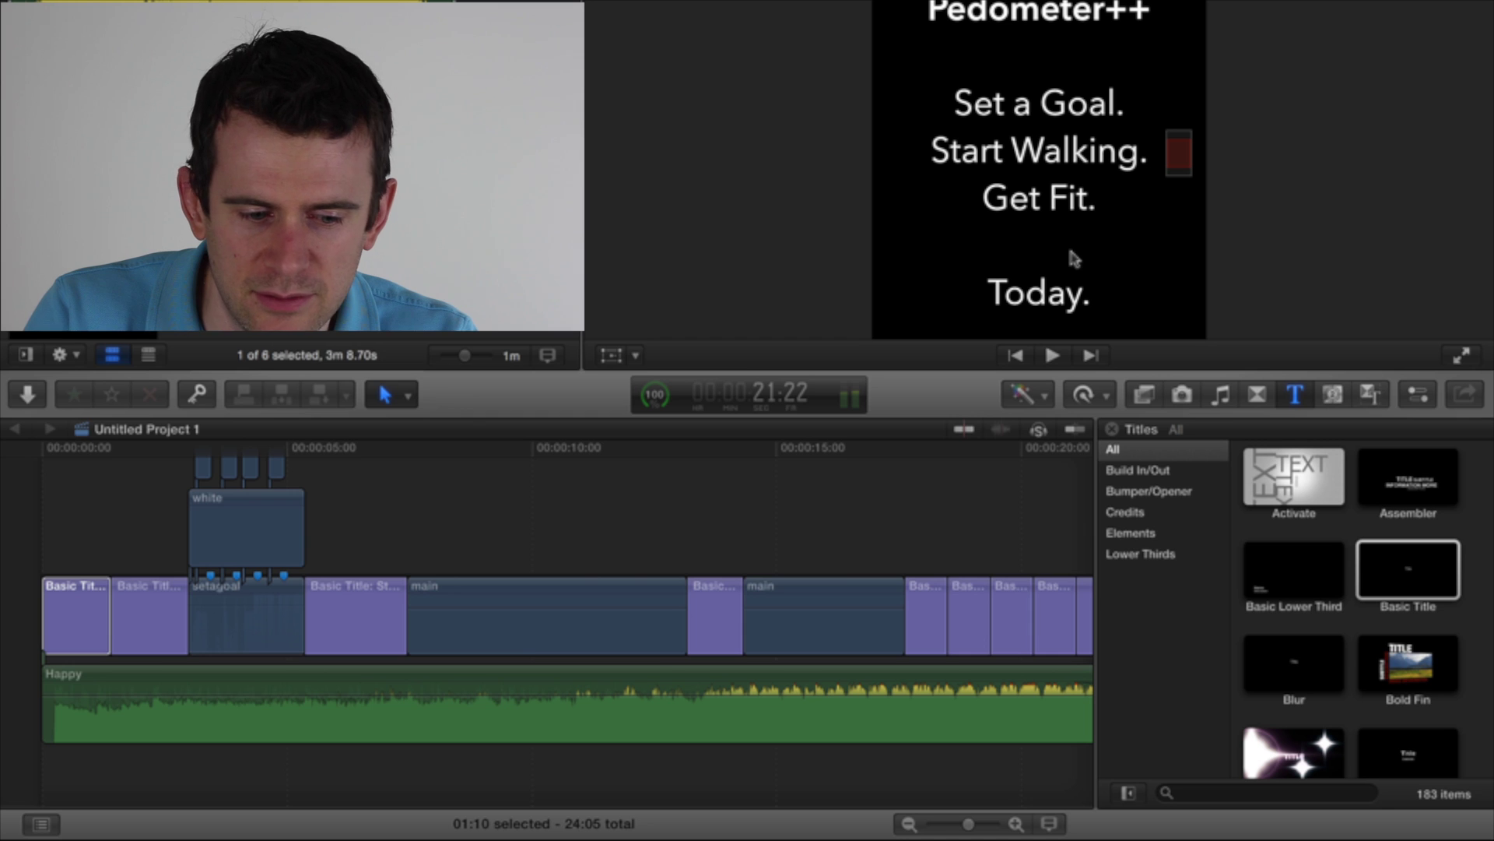
scroll(147, 527, "up", 1)
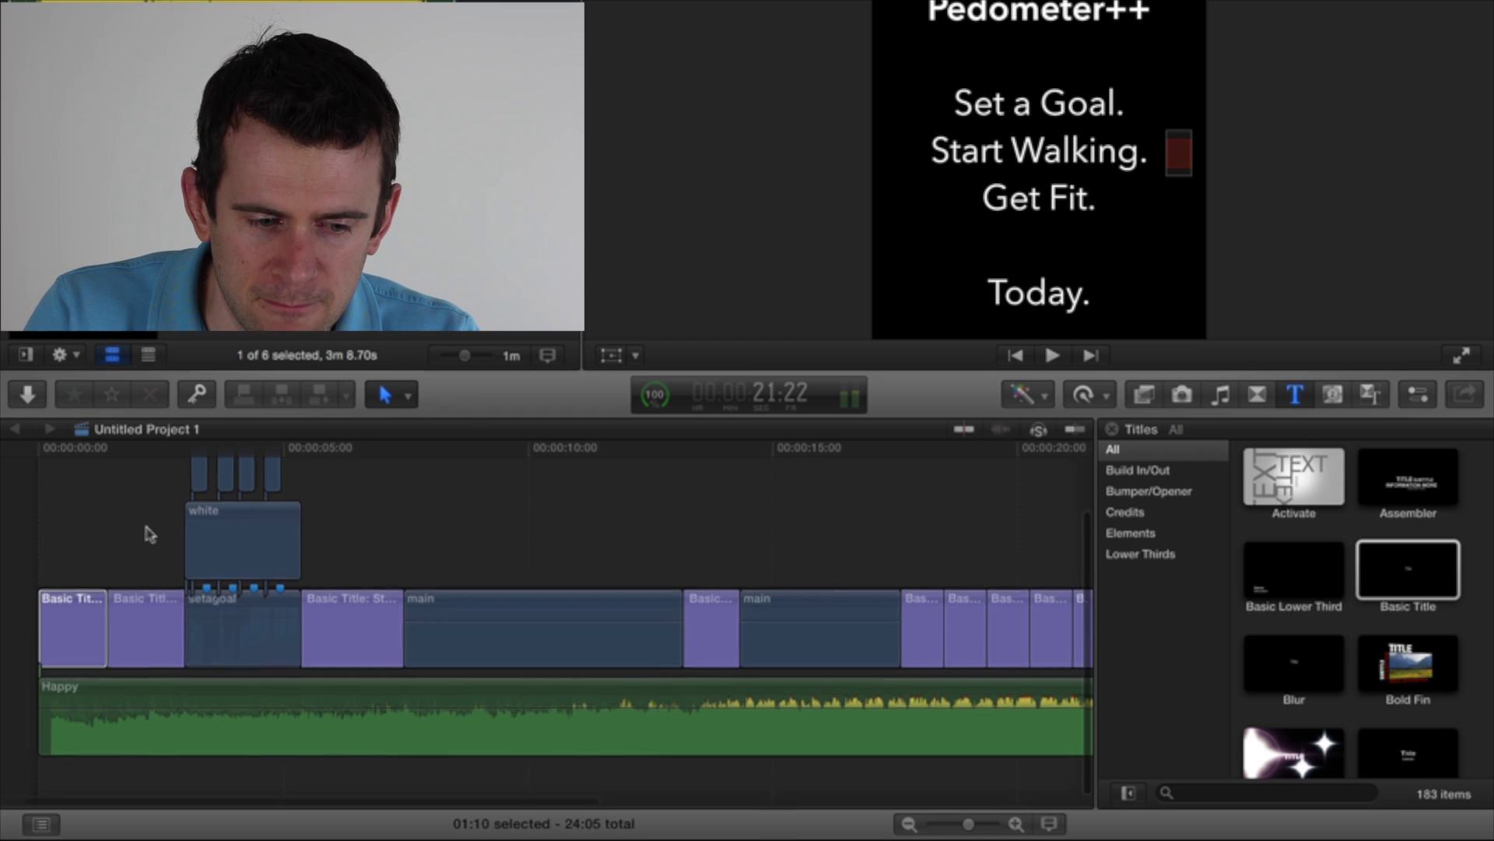
left_click(142, 621)
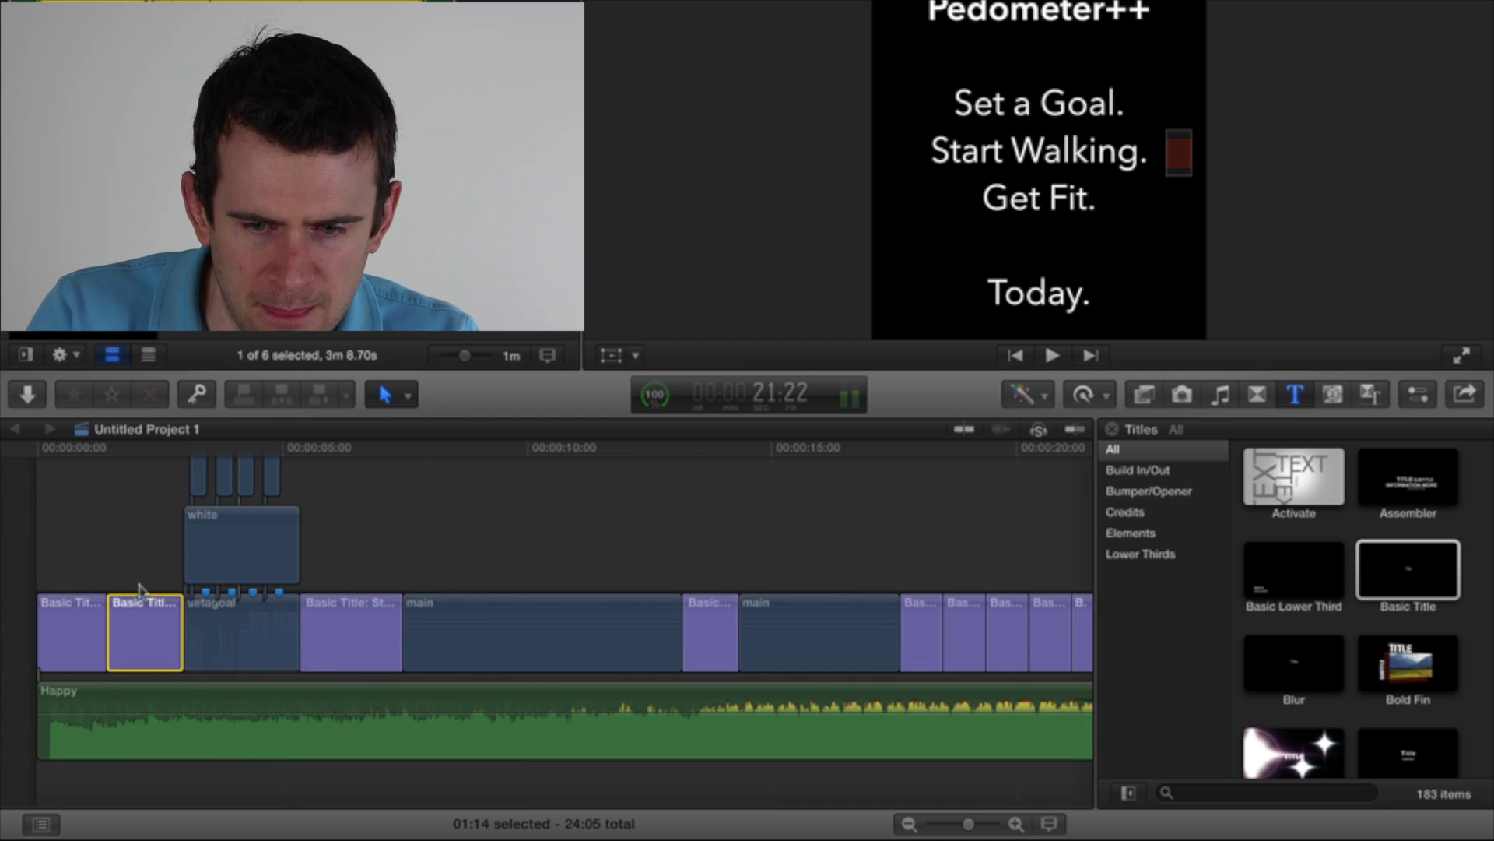
left_click(100, 517)
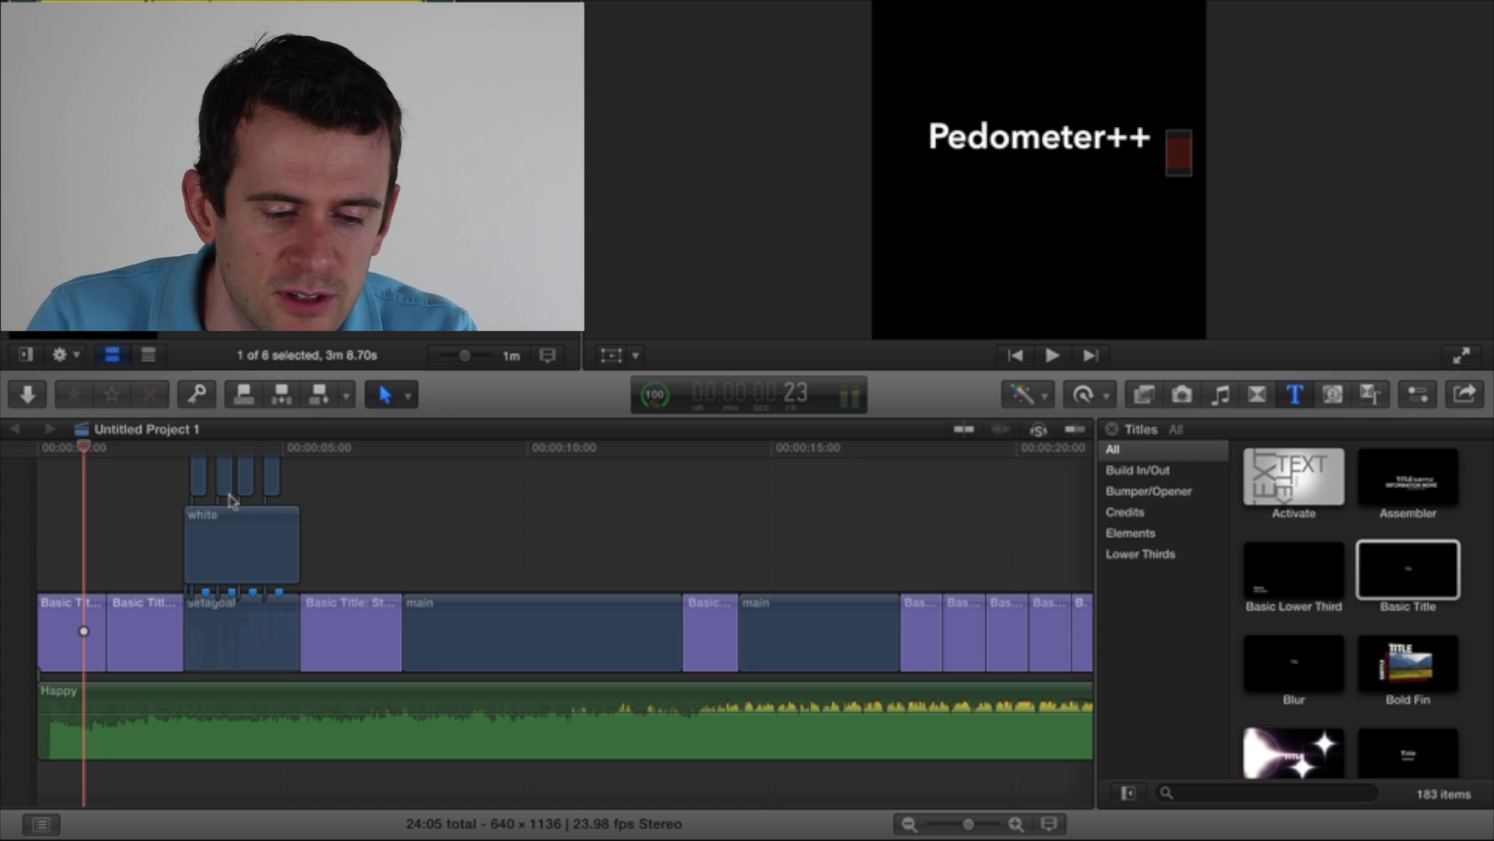
left_click(44, 539)
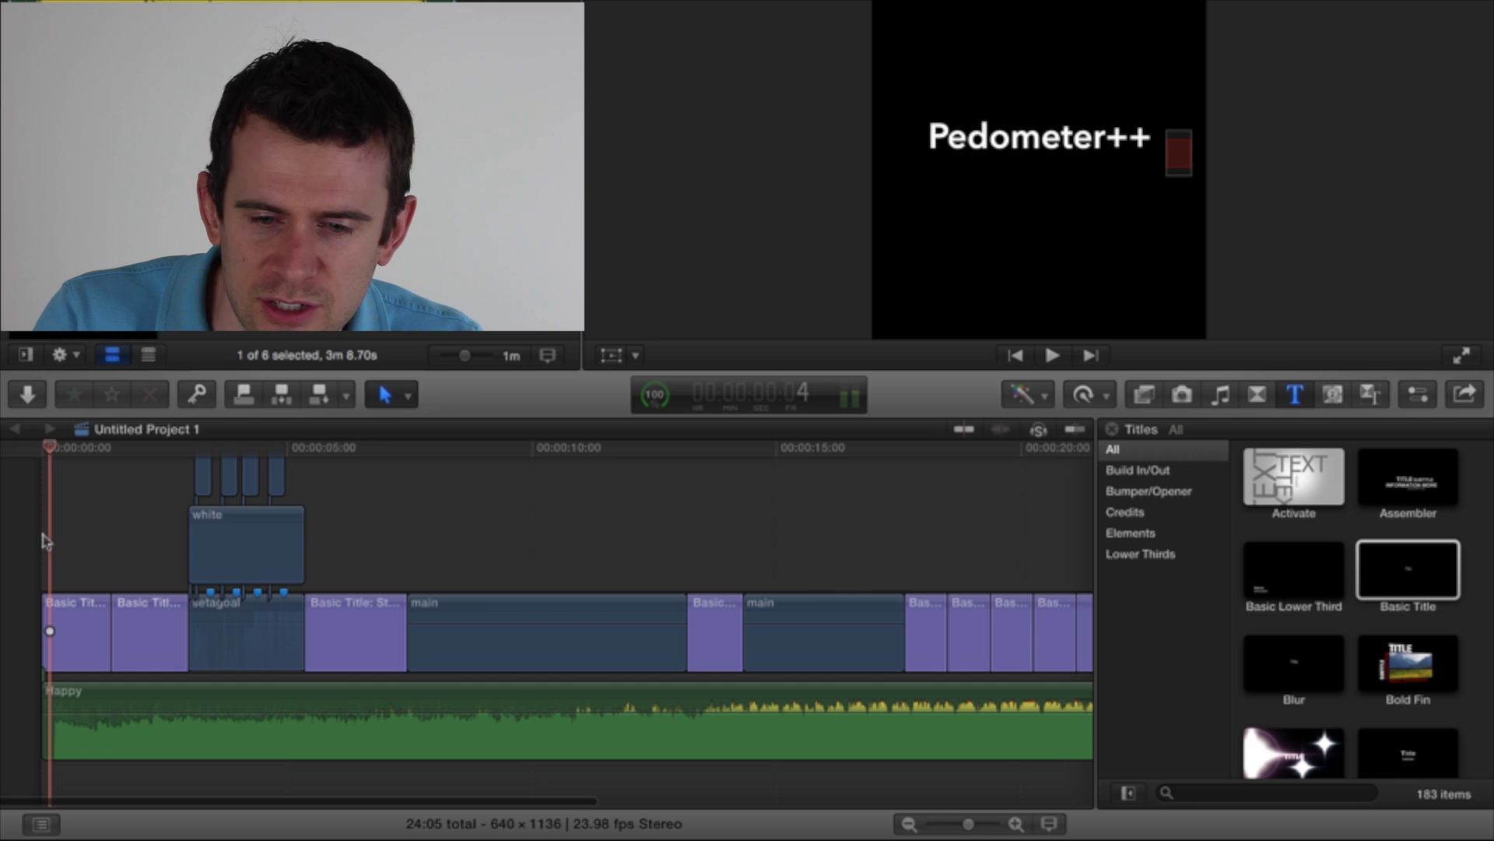
left_click(135, 519)
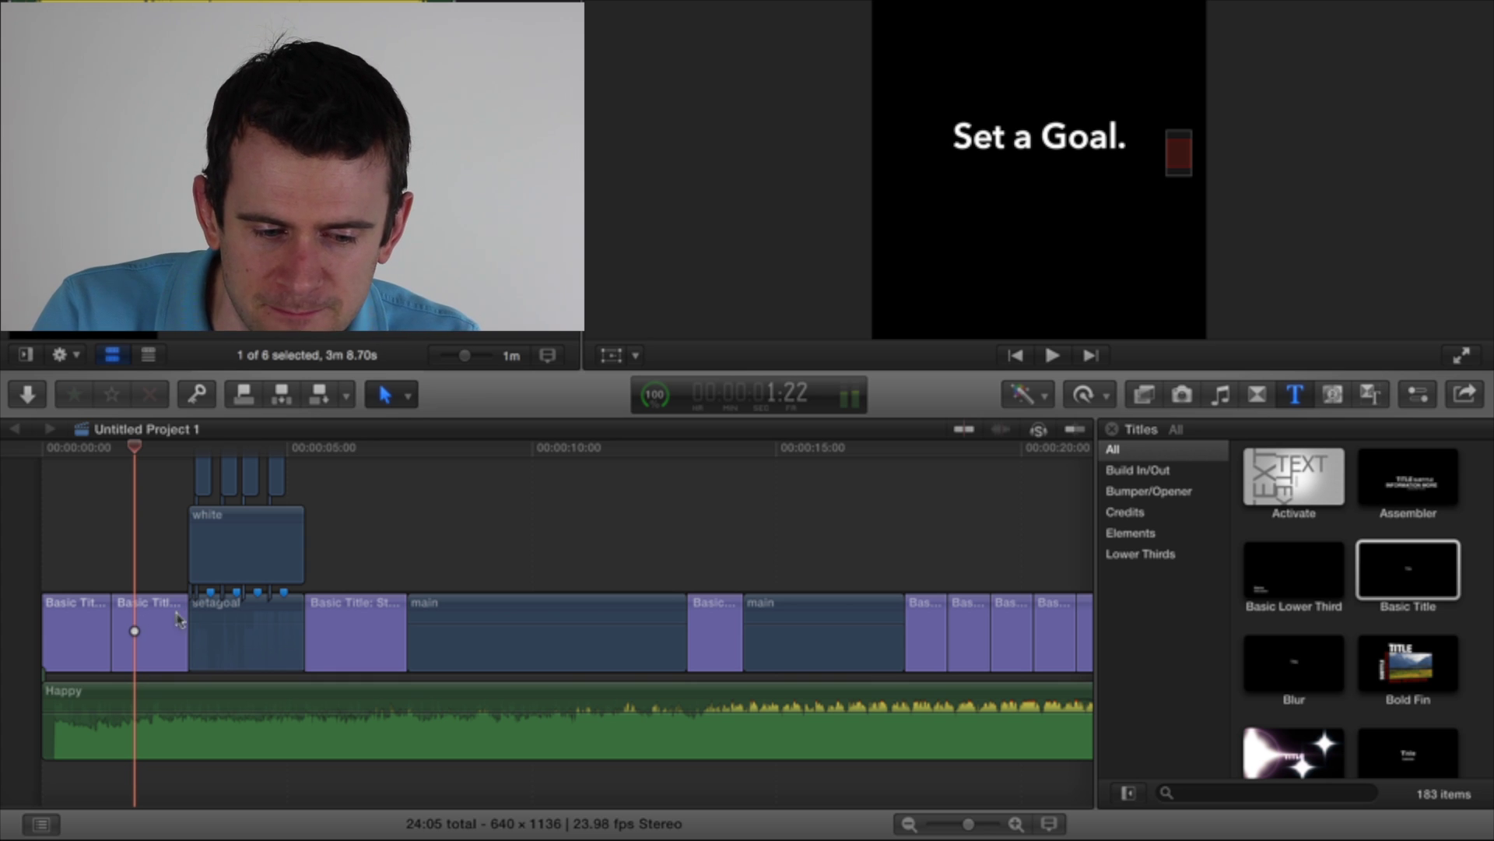
left_click(216, 627)
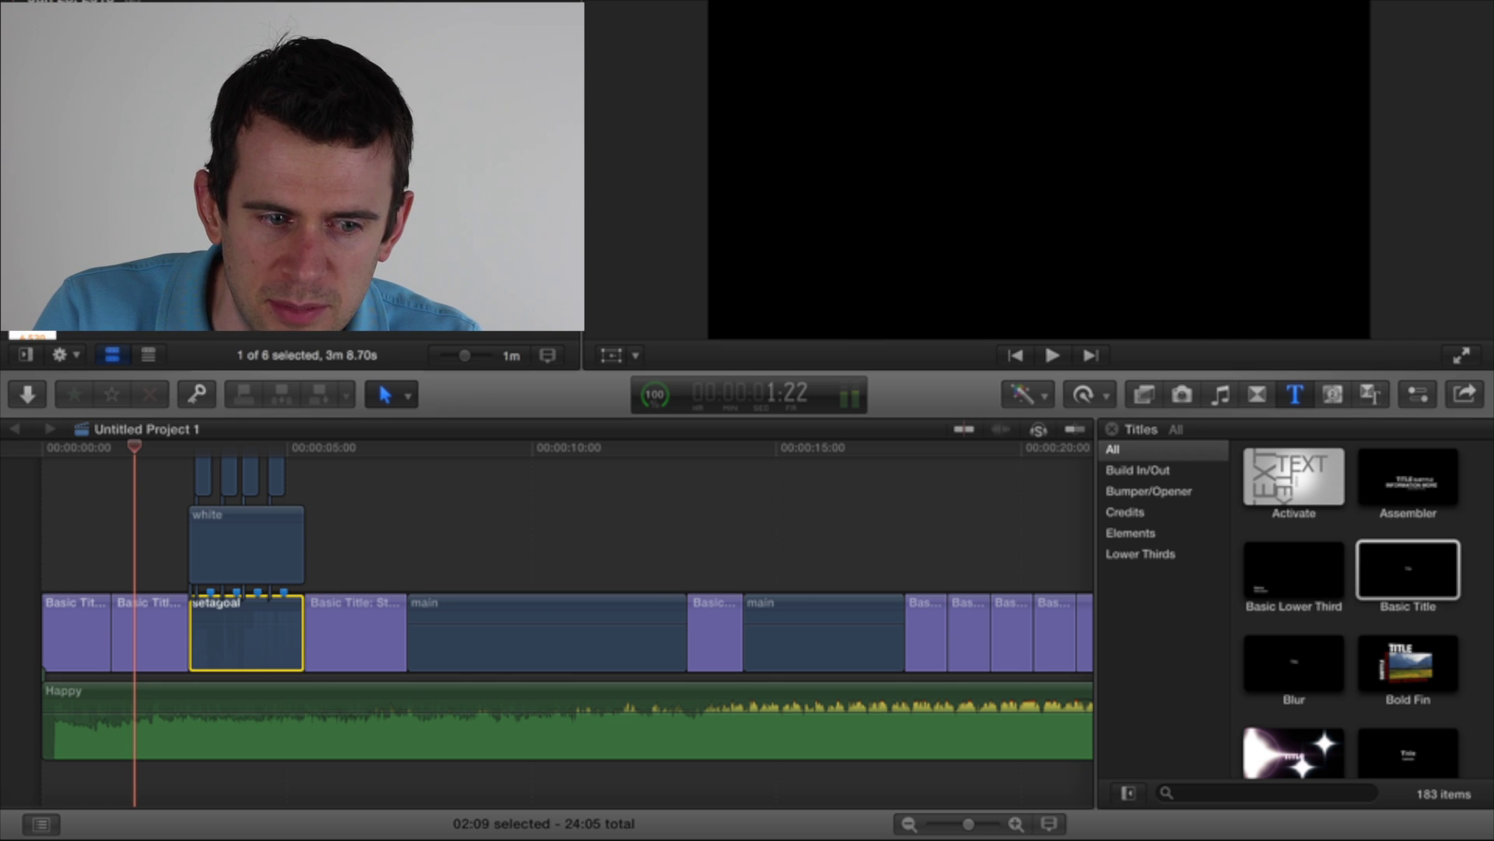
Step: Check the setagoal clip's source, then show its Pedometer++ settings screen frame in the timeline
key("super+1")
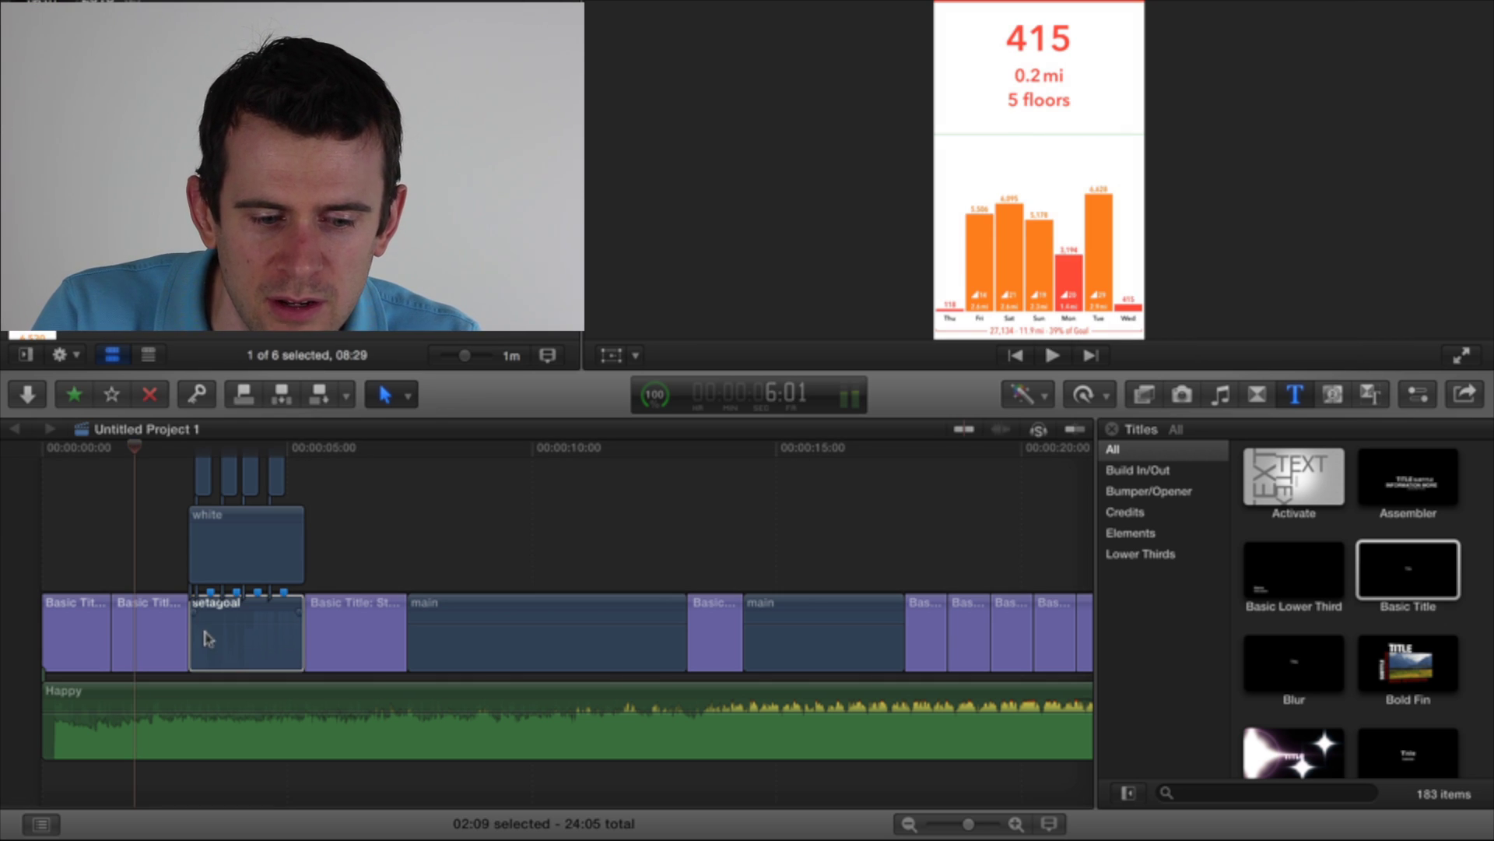
left_click(368, 528)
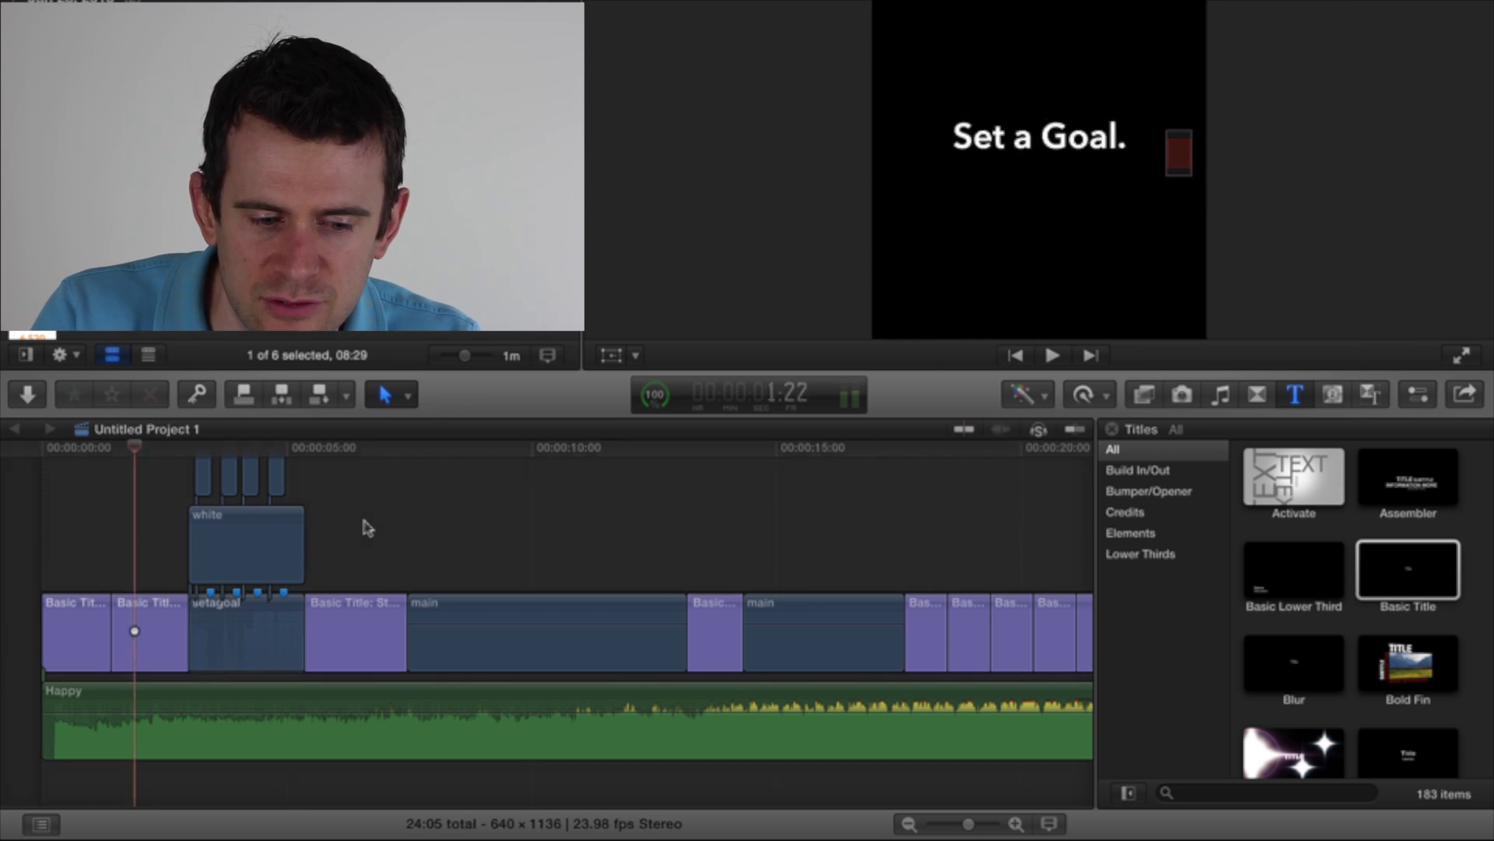
left_click(201, 619)
left_click(187, 489)
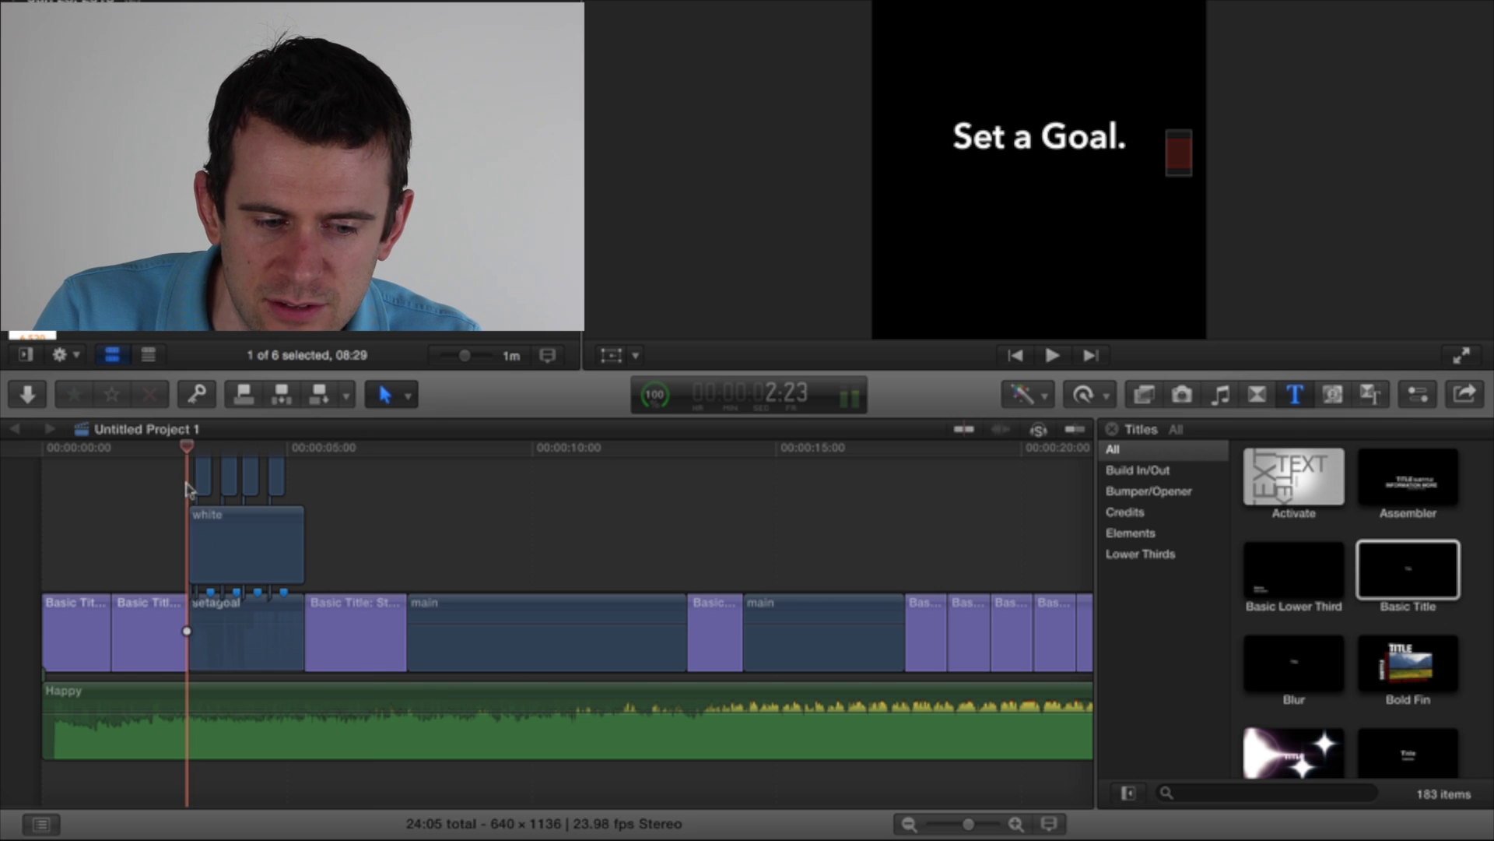
left_click(190, 490)
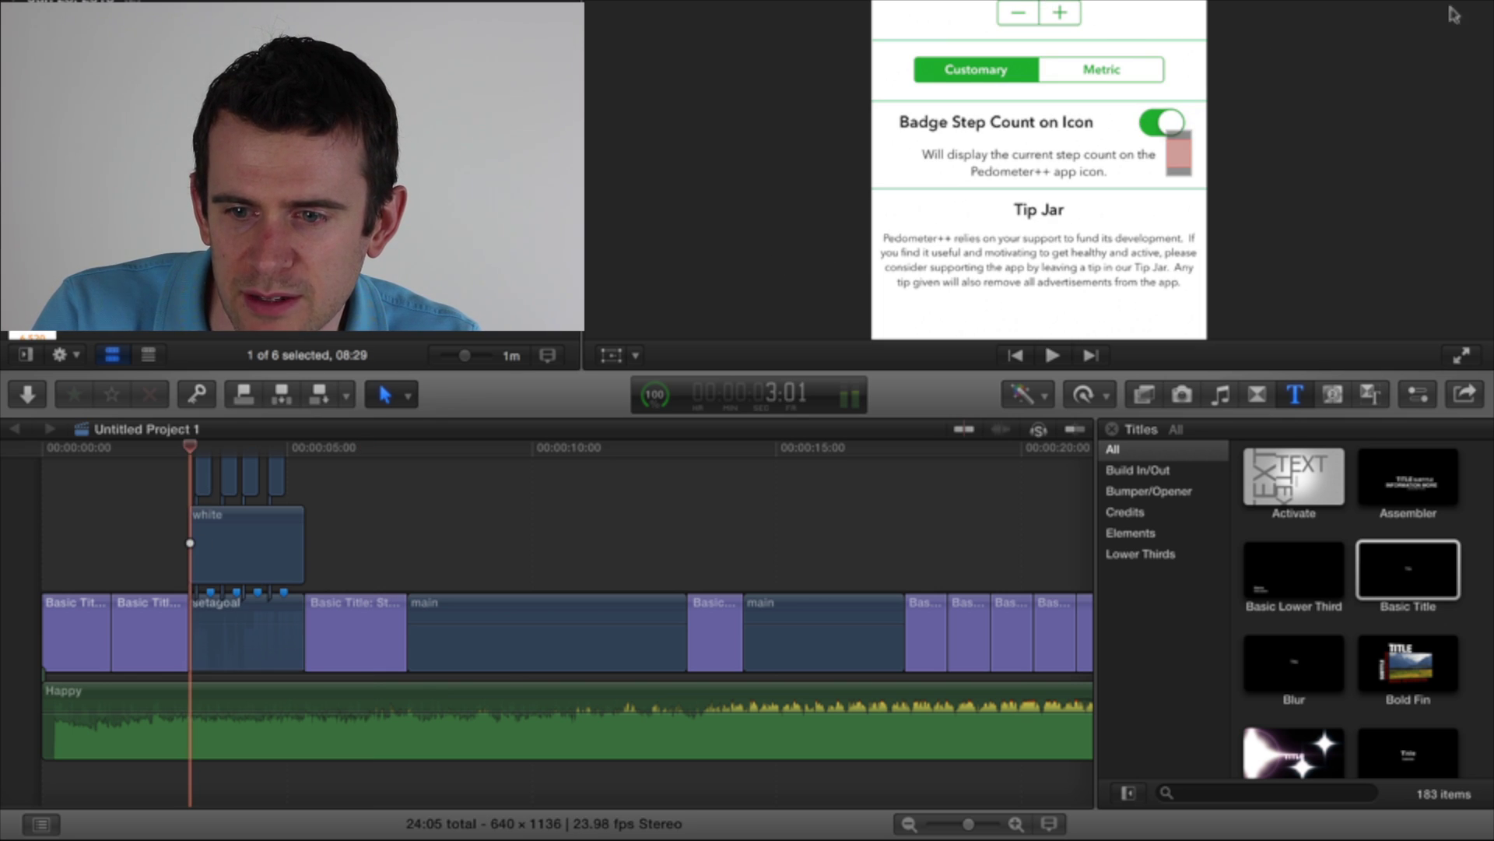
Step: Set the viewer zoom to 50%, show the 10,000-step goal frame, and select the white overlay clip
left_click(1475, 4)
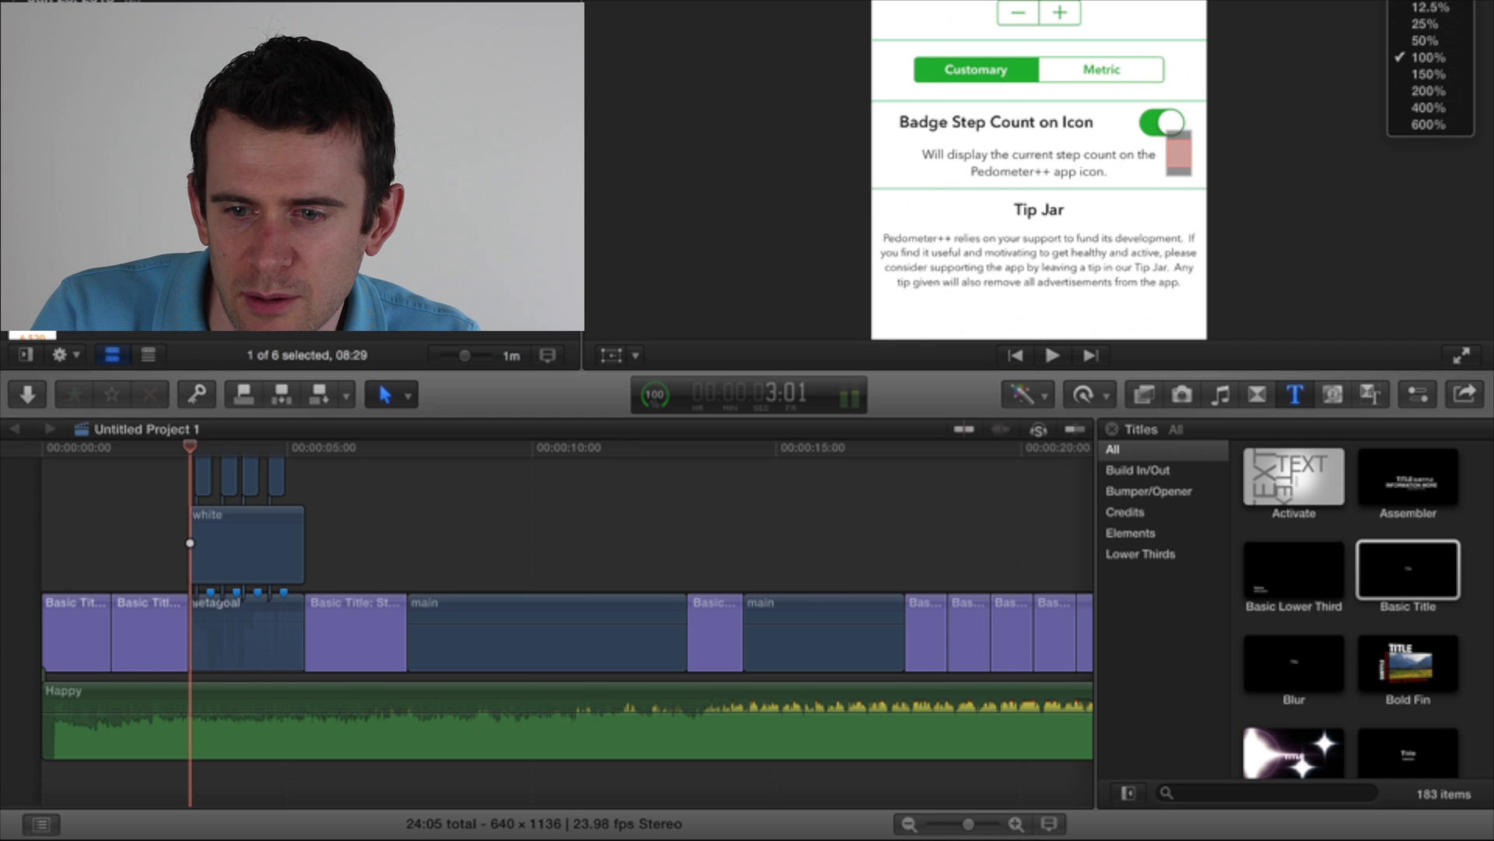
left_click(1432, 40)
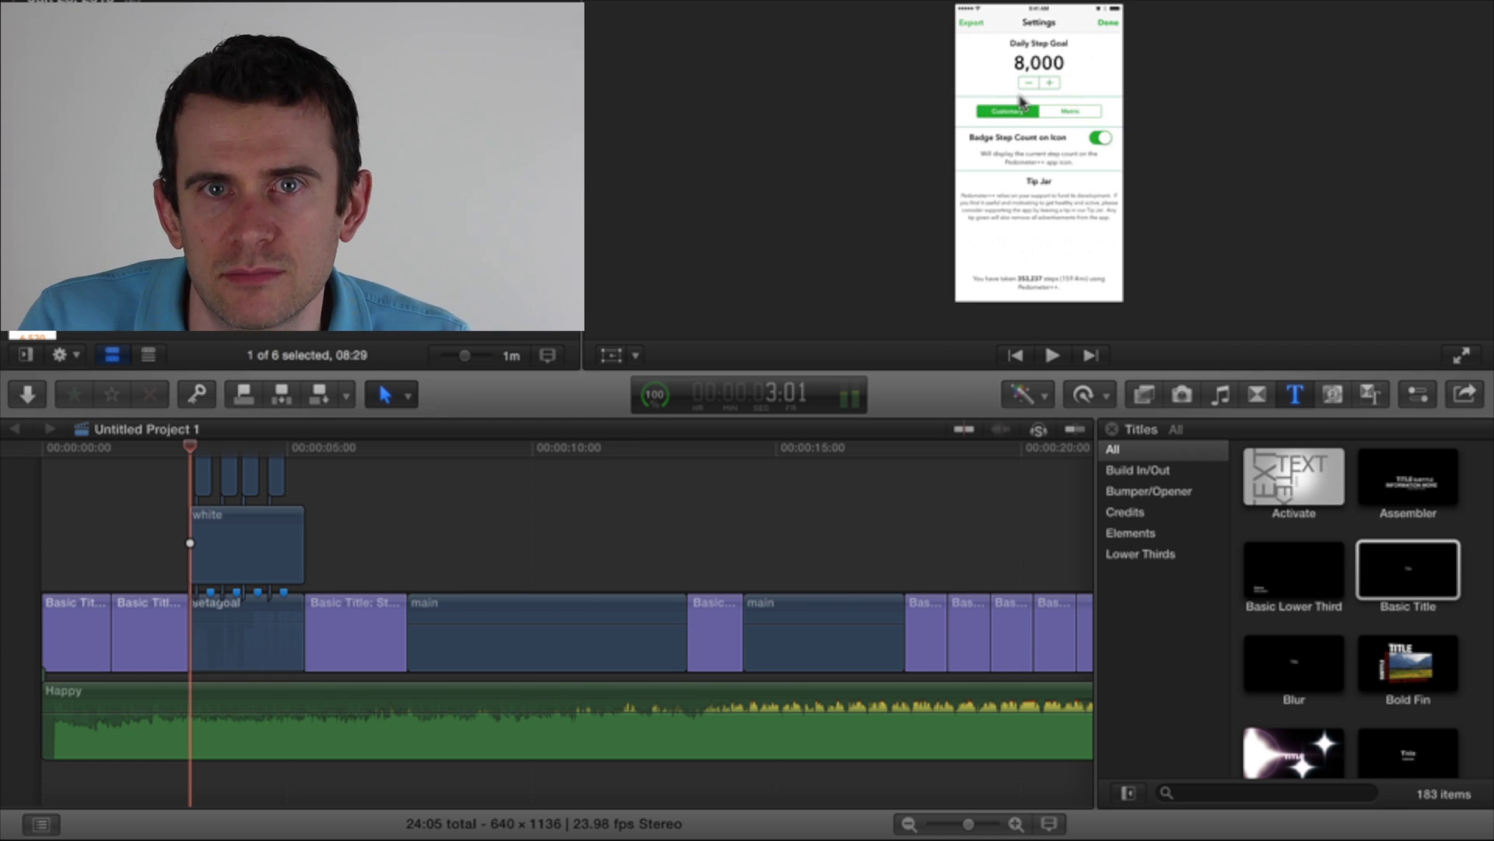
left_click(297, 481)
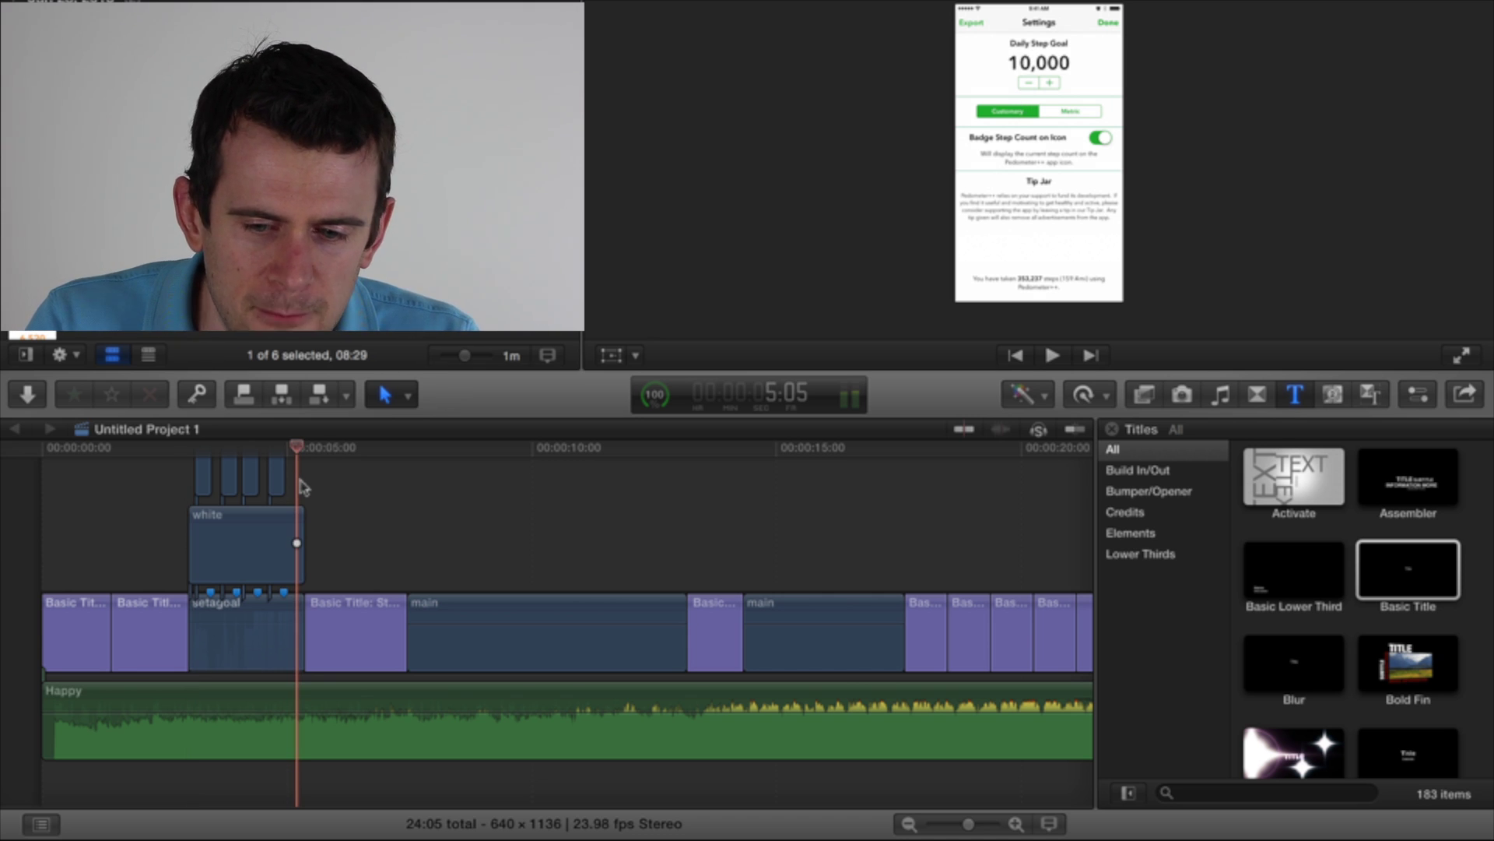
left_click(200, 568)
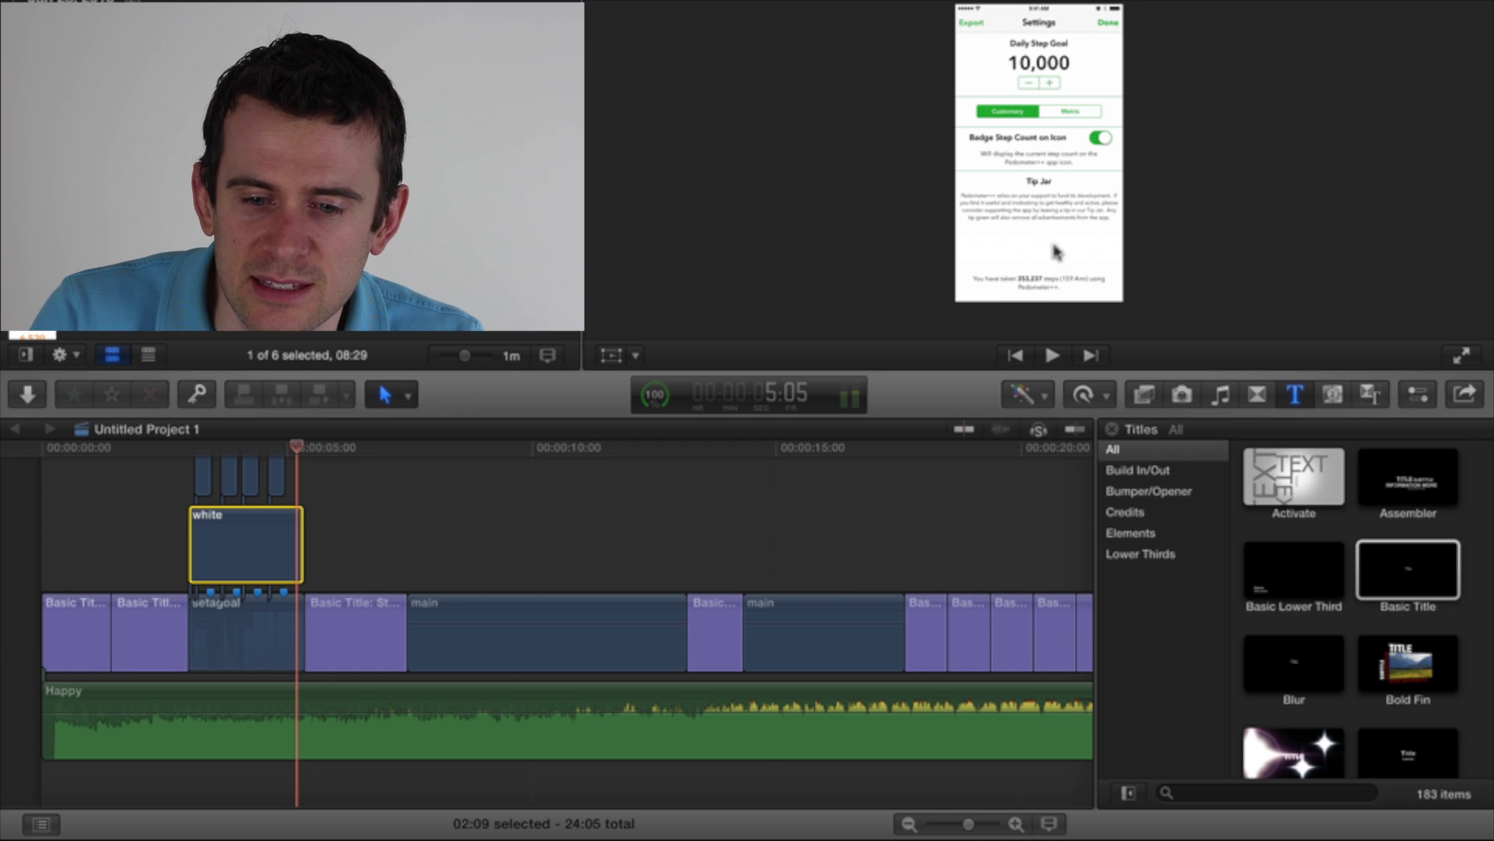
left_click(151, 534)
left_click(226, 543)
key("Delete")
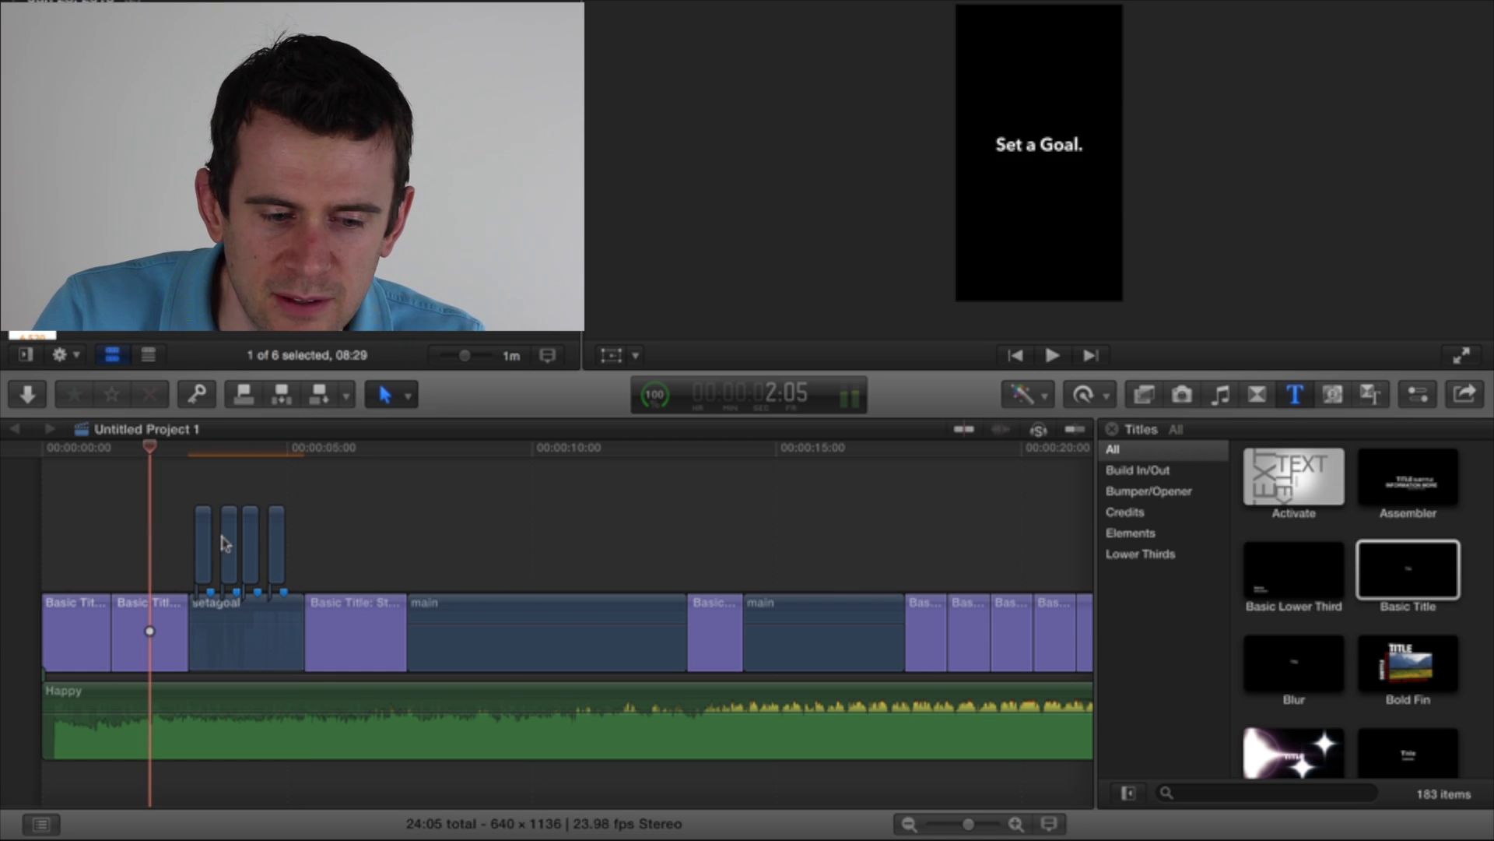
left_click(226, 489)
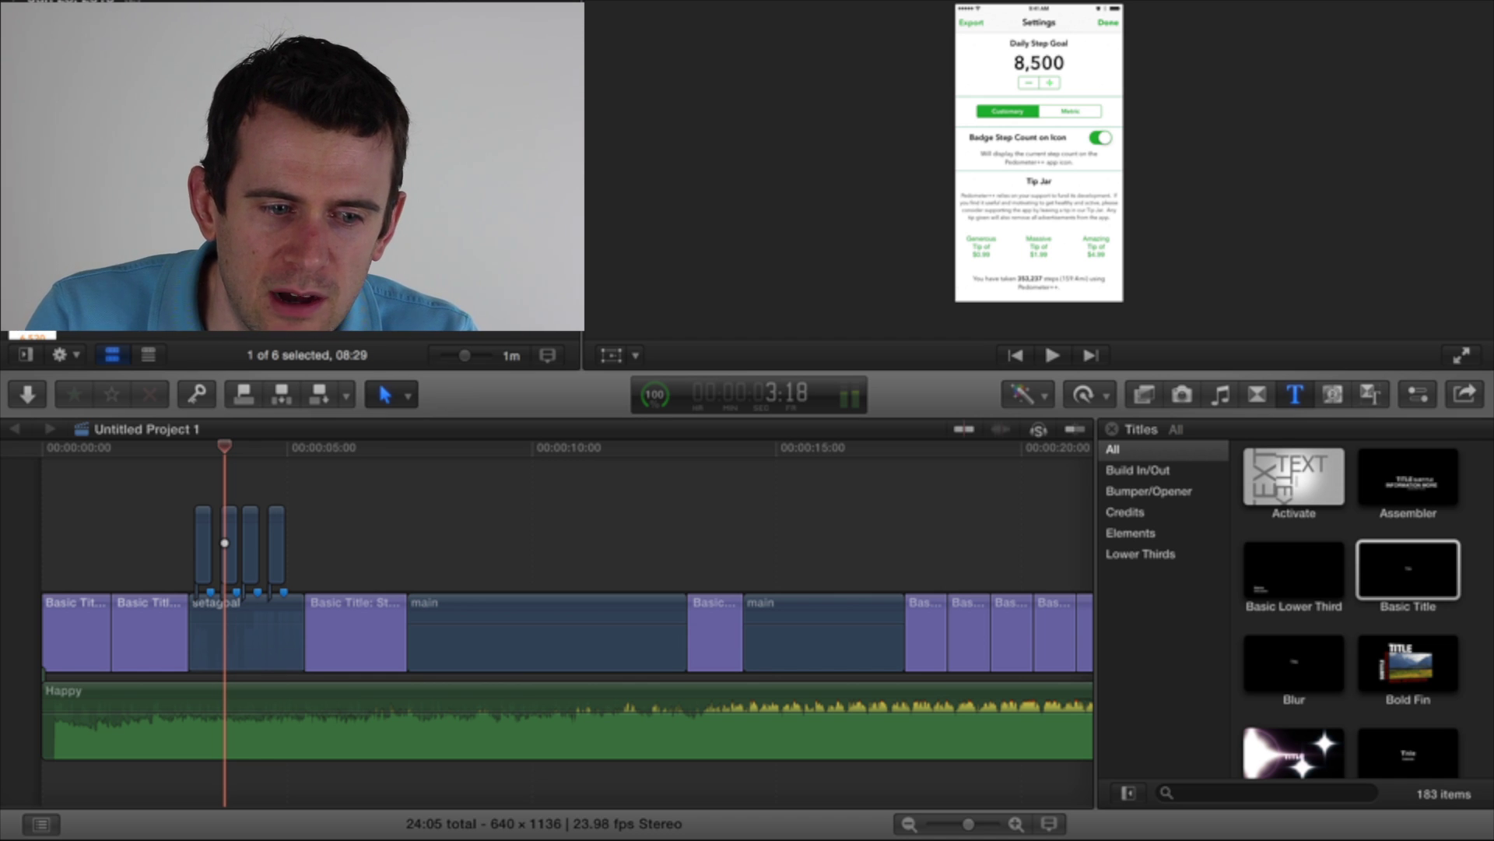
key("Down")
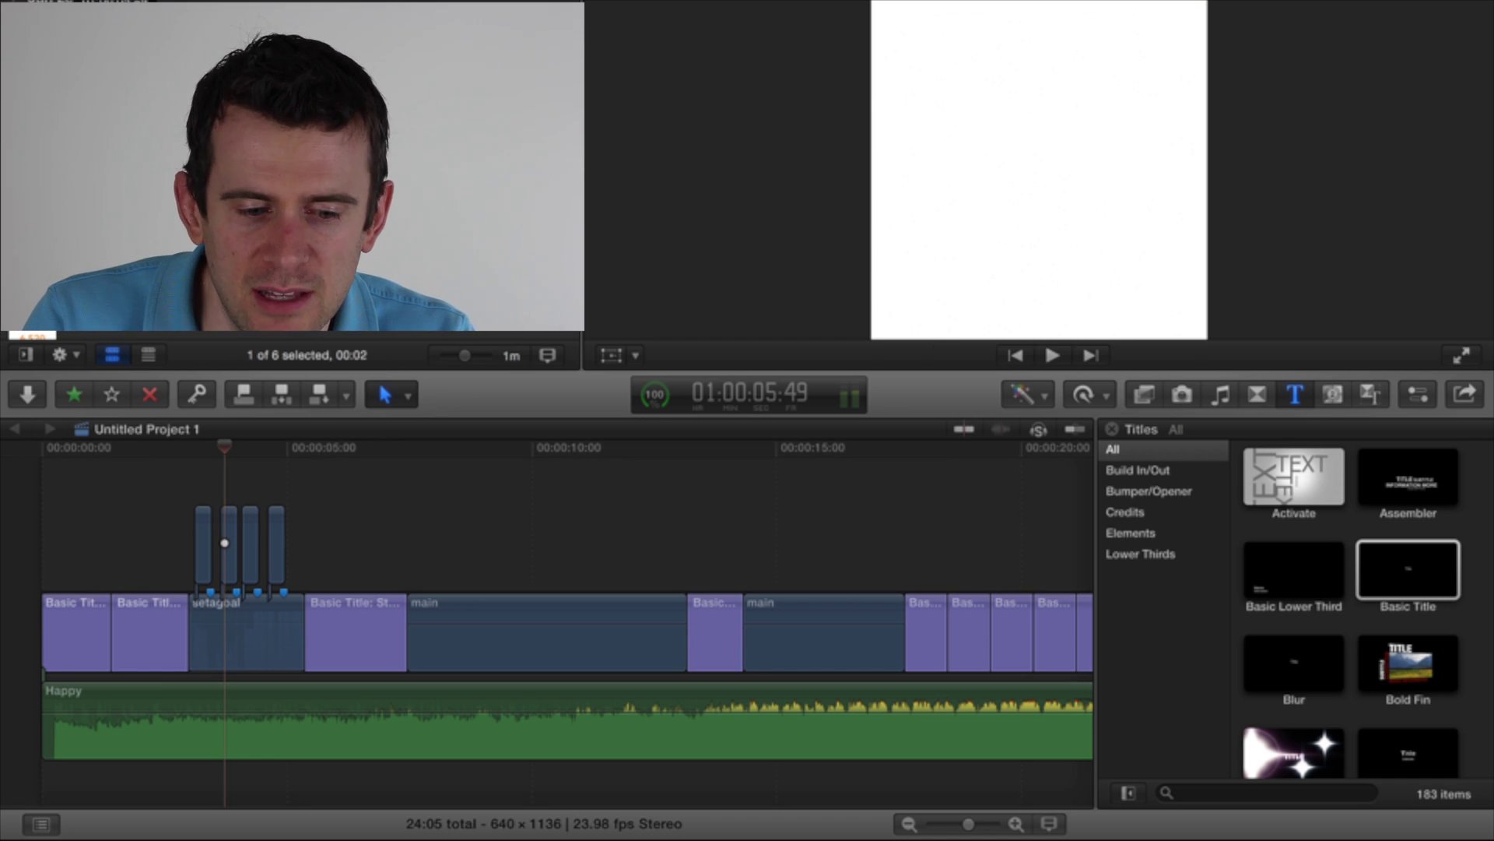
key("q")
key("Up")
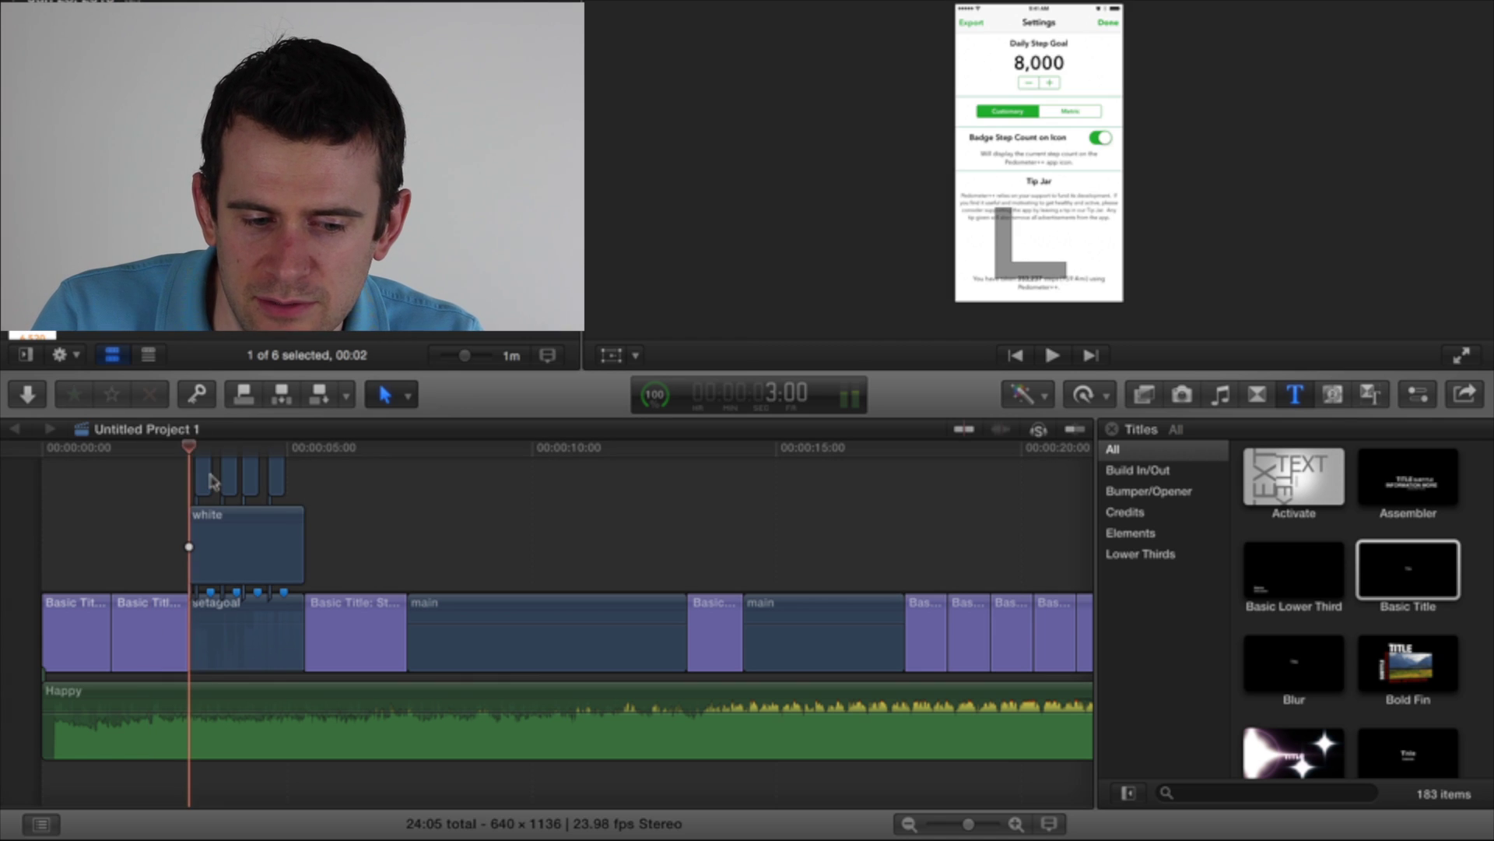
Step: Move to the 8,500-step Settings frame and bring the clips above the white overlay into view
left_click(211, 476)
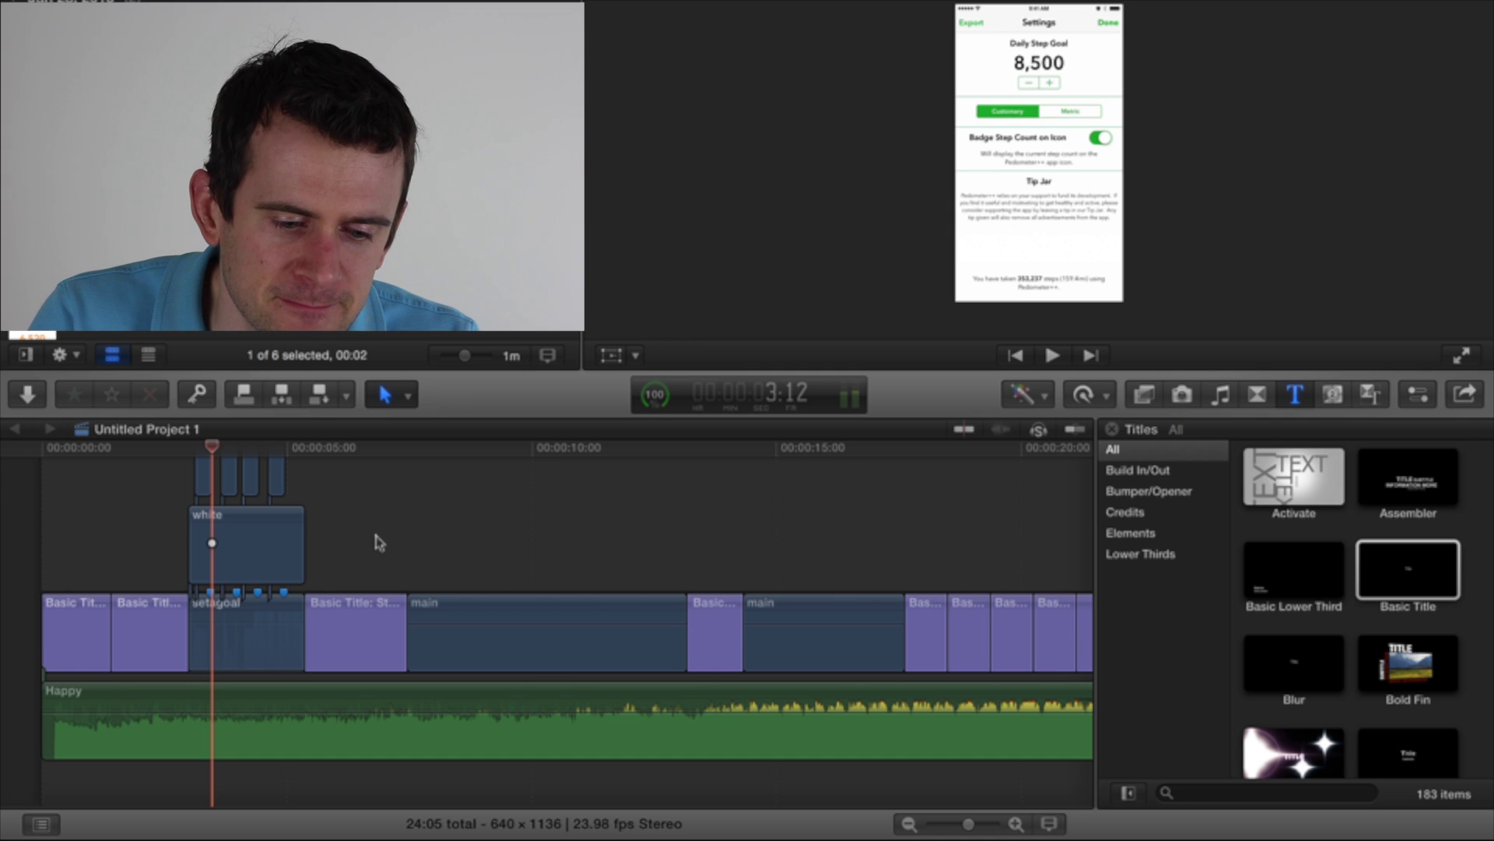
scroll(343, 524, "up", 1)
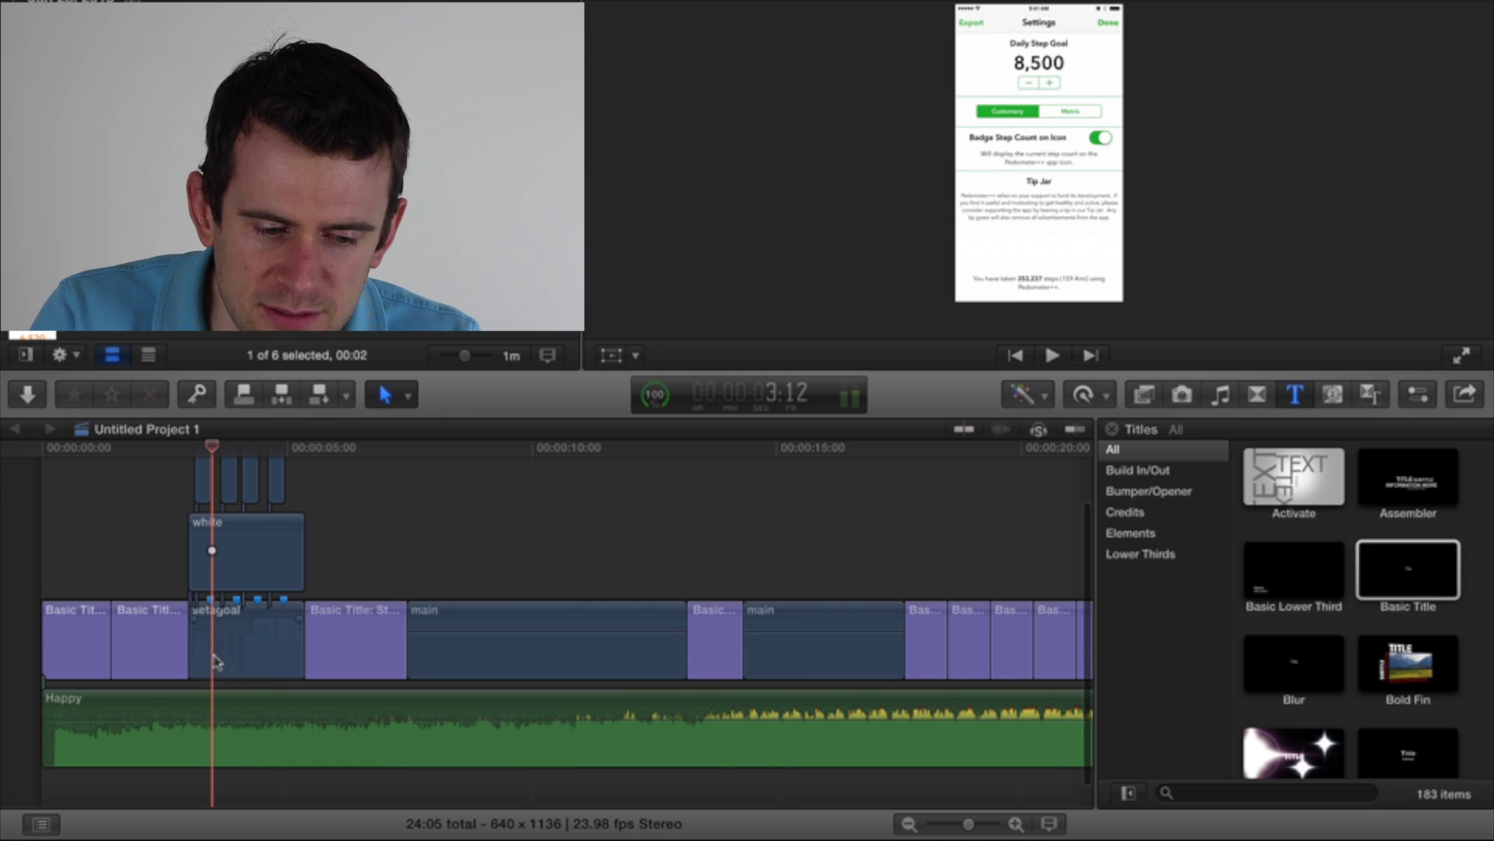
scroll(257, 629, "up", 3)
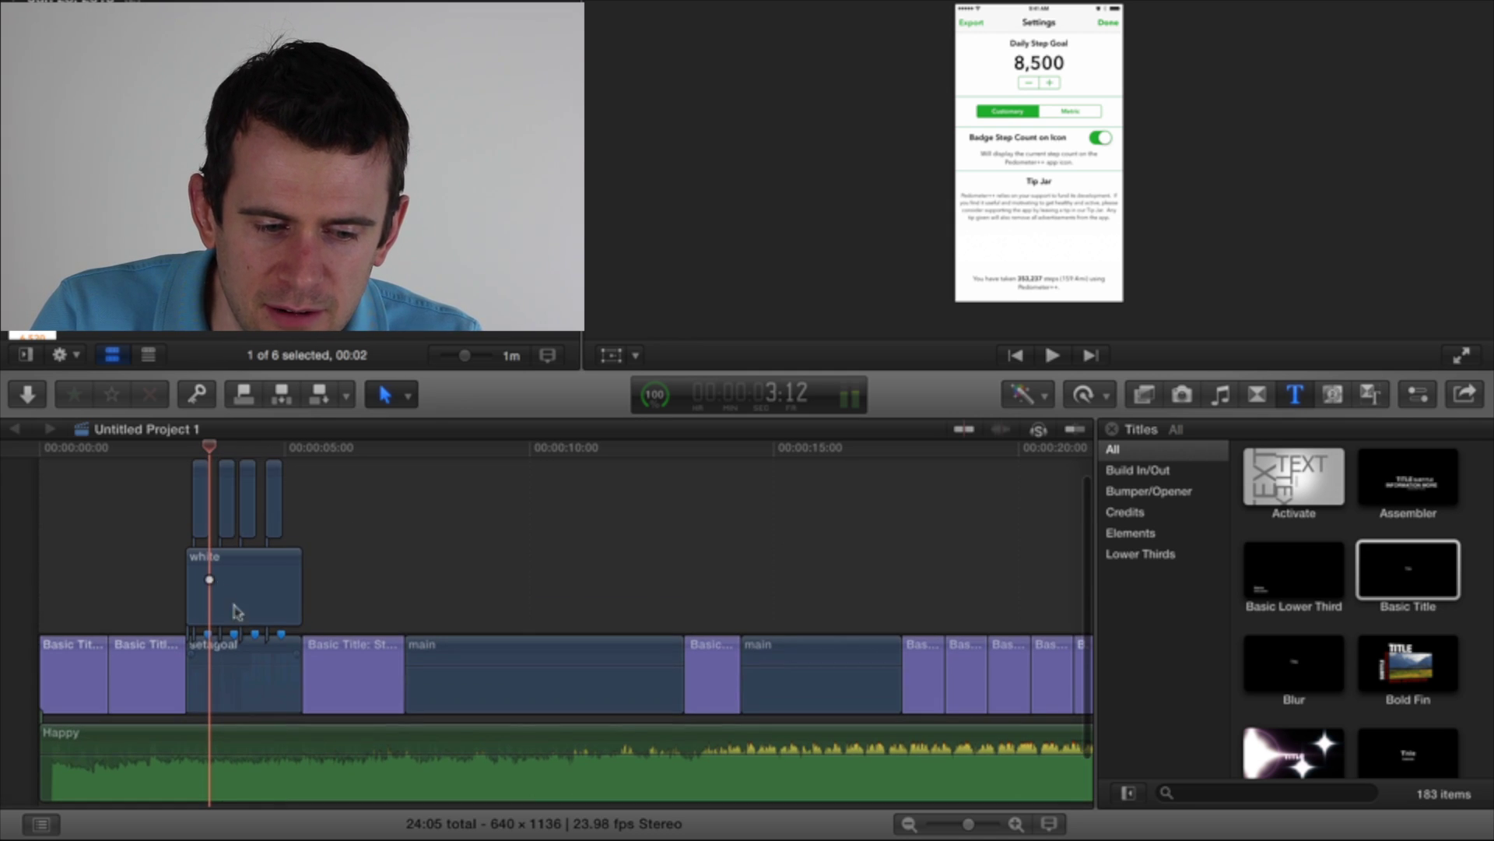
Step: Select the four short connected clips above the white overlay and delete them
left_click(197, 502)
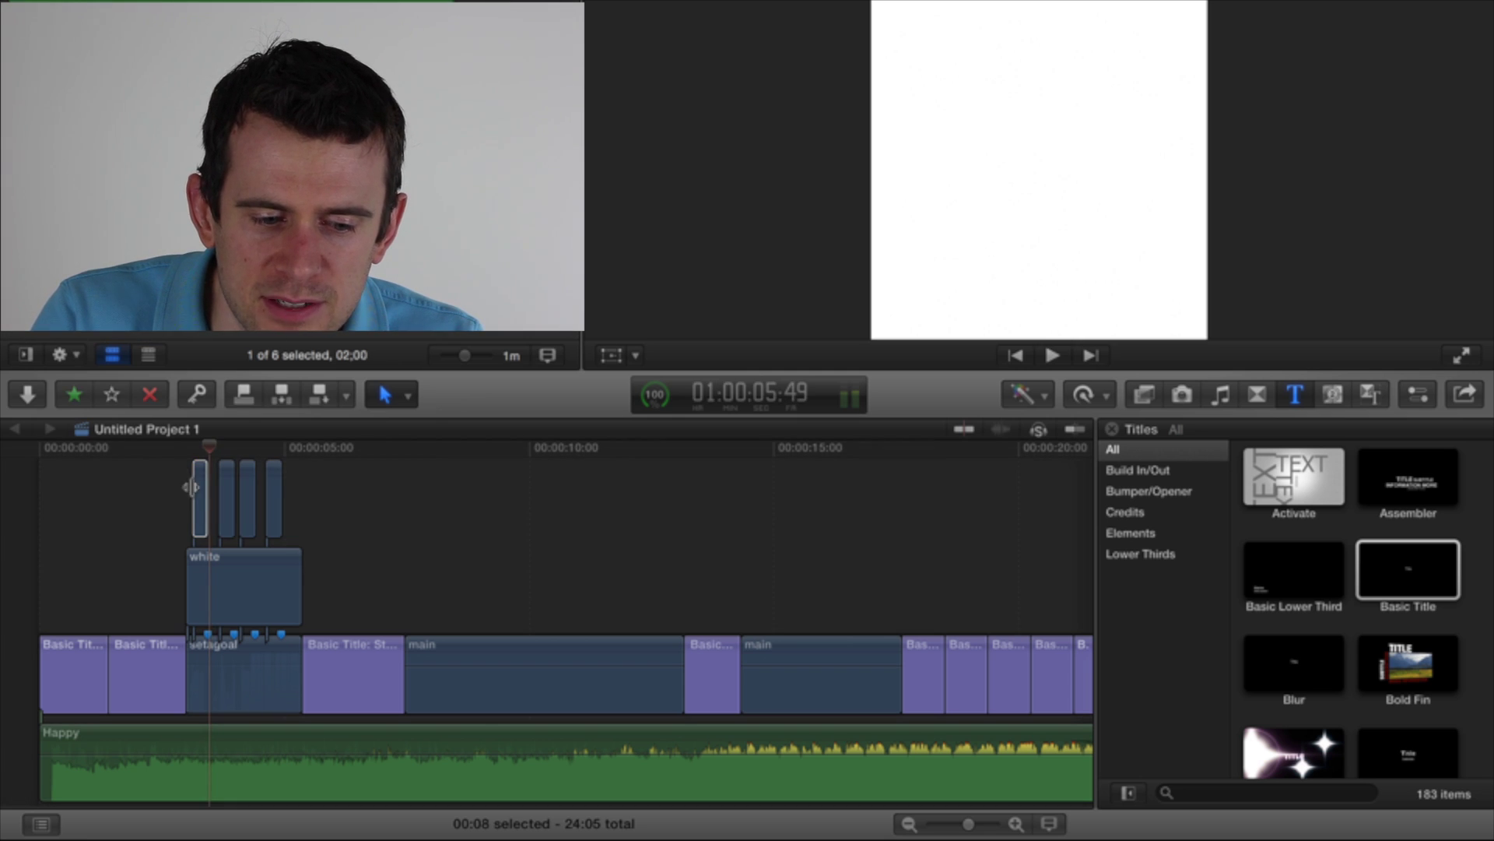
left_click_drag(177, 535, 300, 492)
key("Delete")
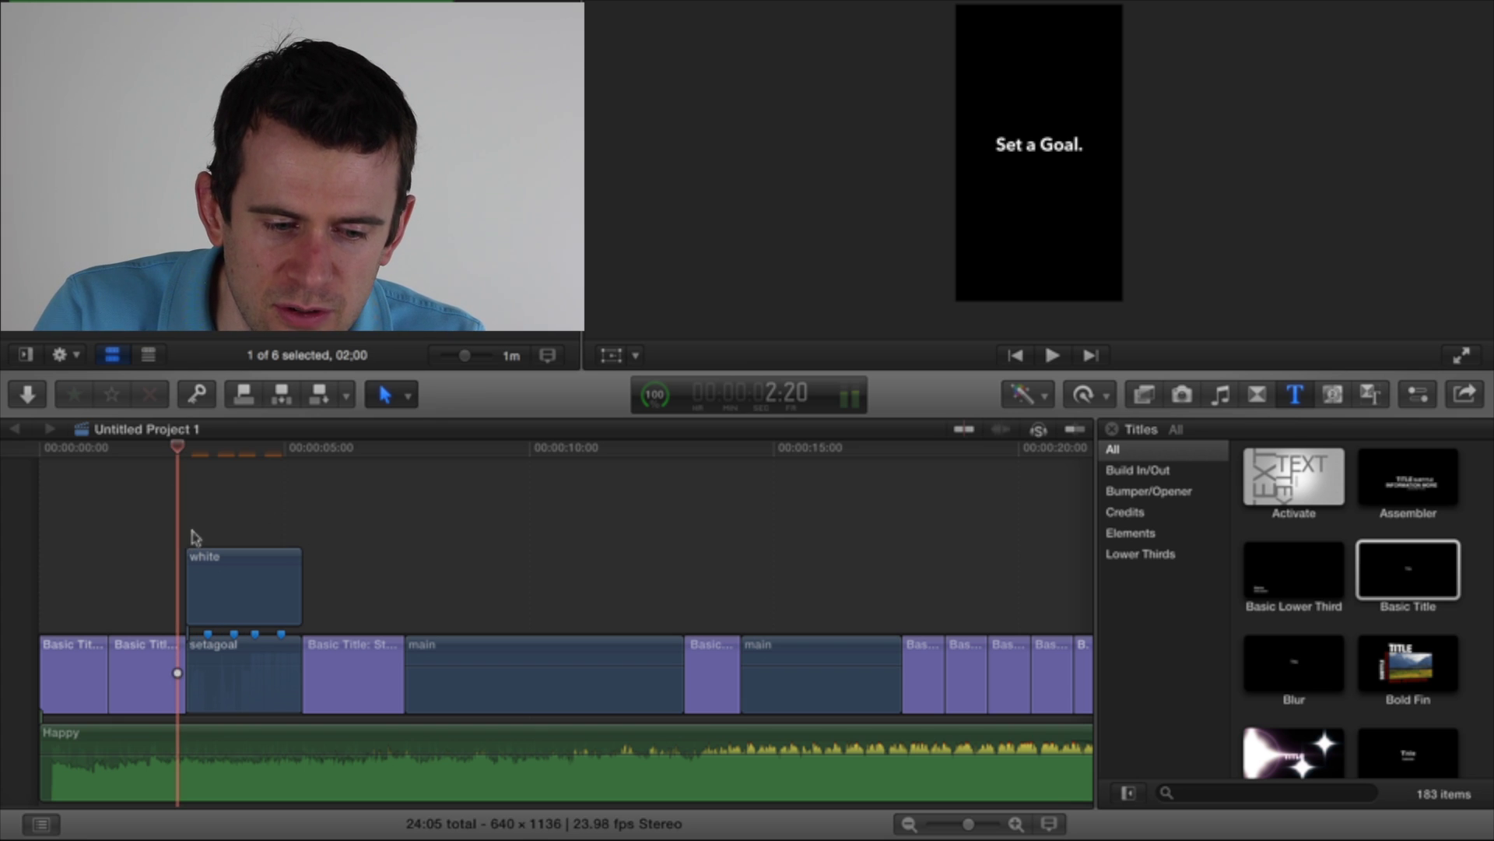
Step: Play back the step-goal section without the four short clips
left_click(202, 518)
key("space")
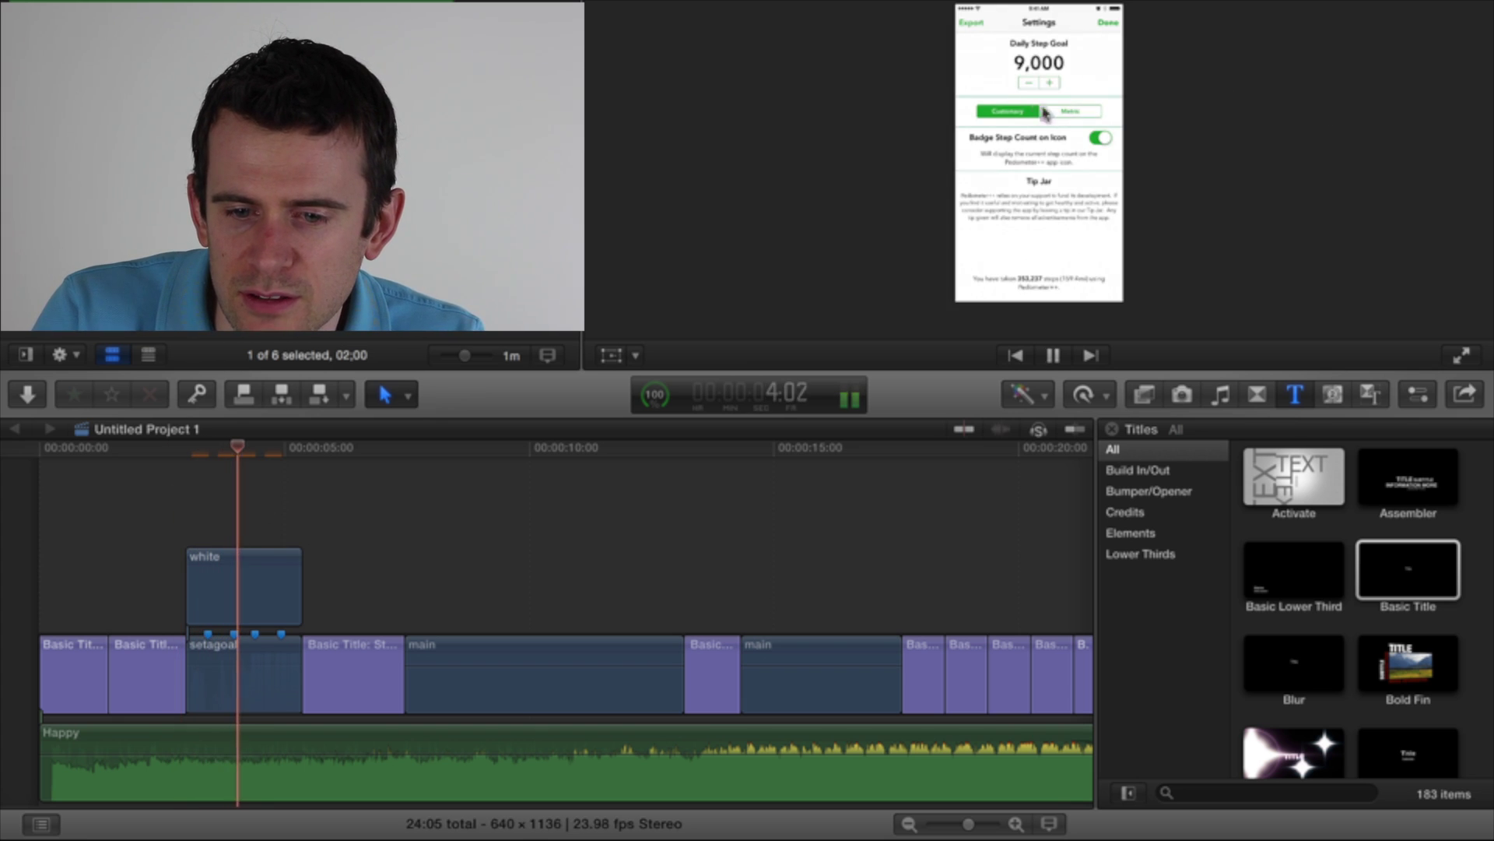
key("space")
left_click(201, 502)
key("space")
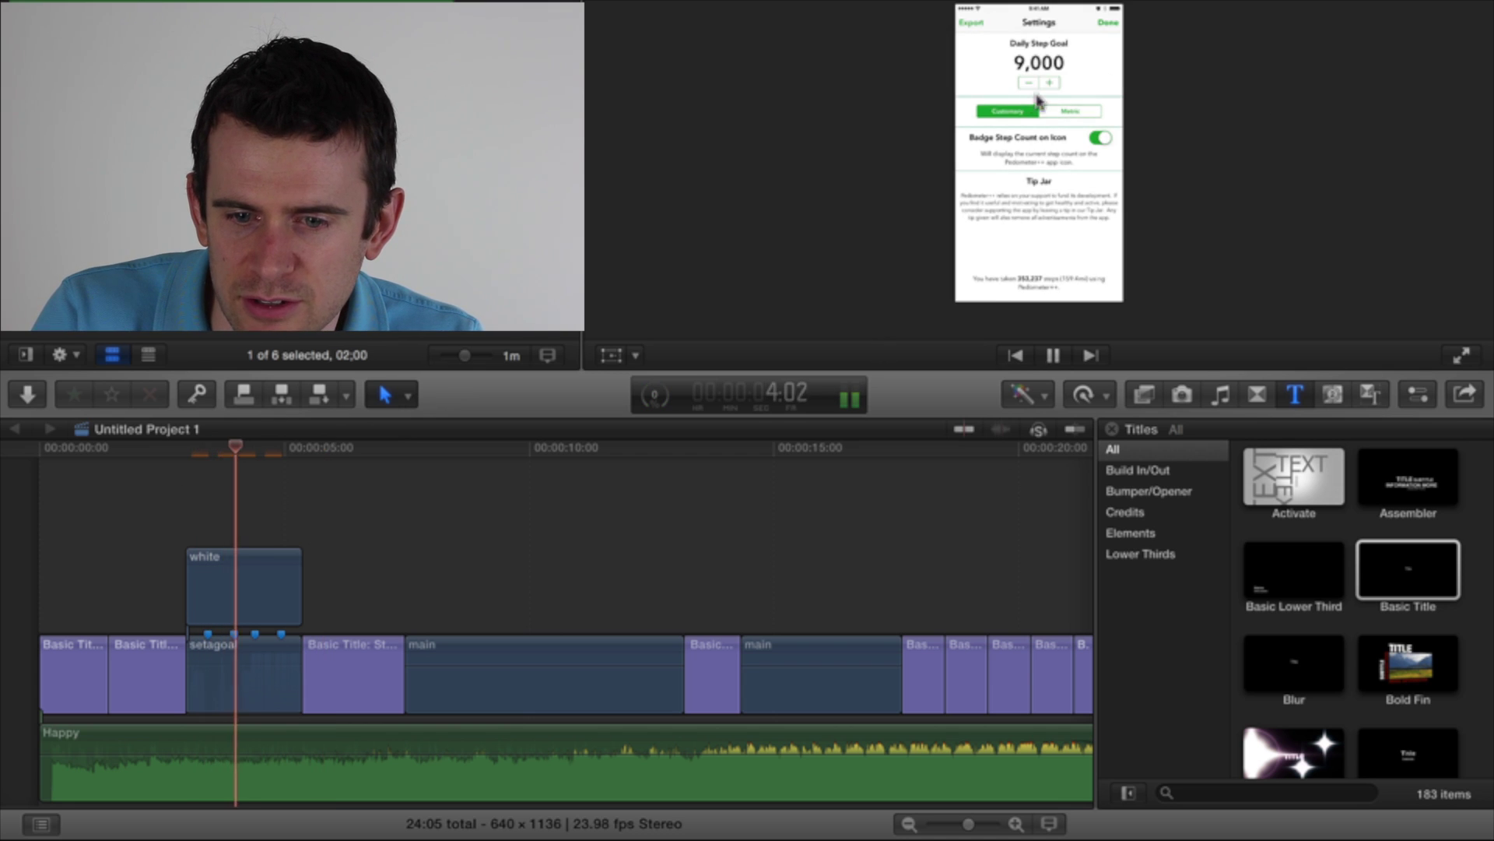
key("space")
Step: Undo the deletion to restore the four clips and replay until the goal reaches 10,000
left_click(436, 571)
key("super+z")
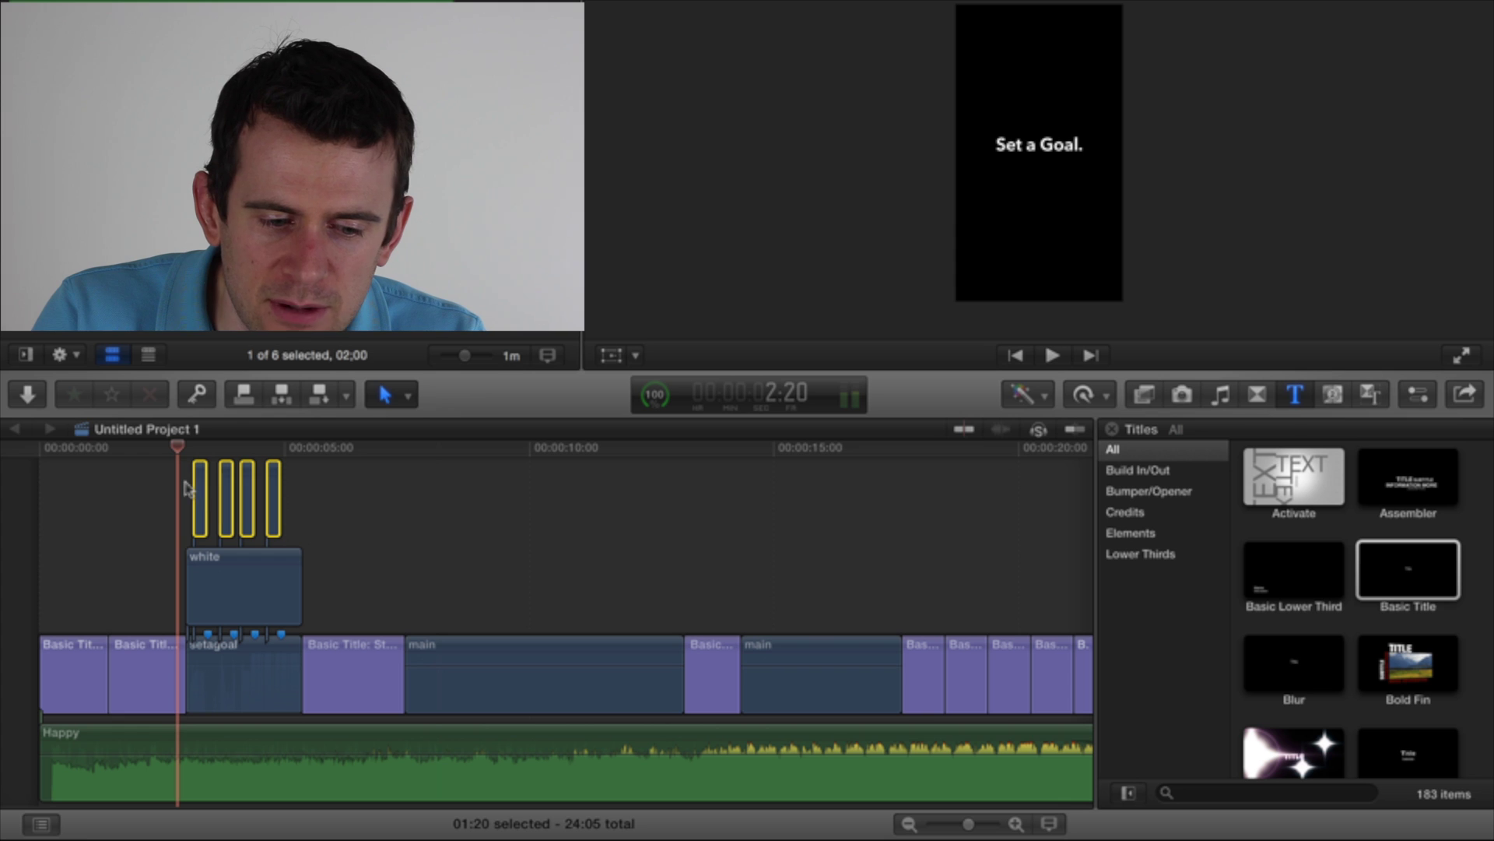
key("space")
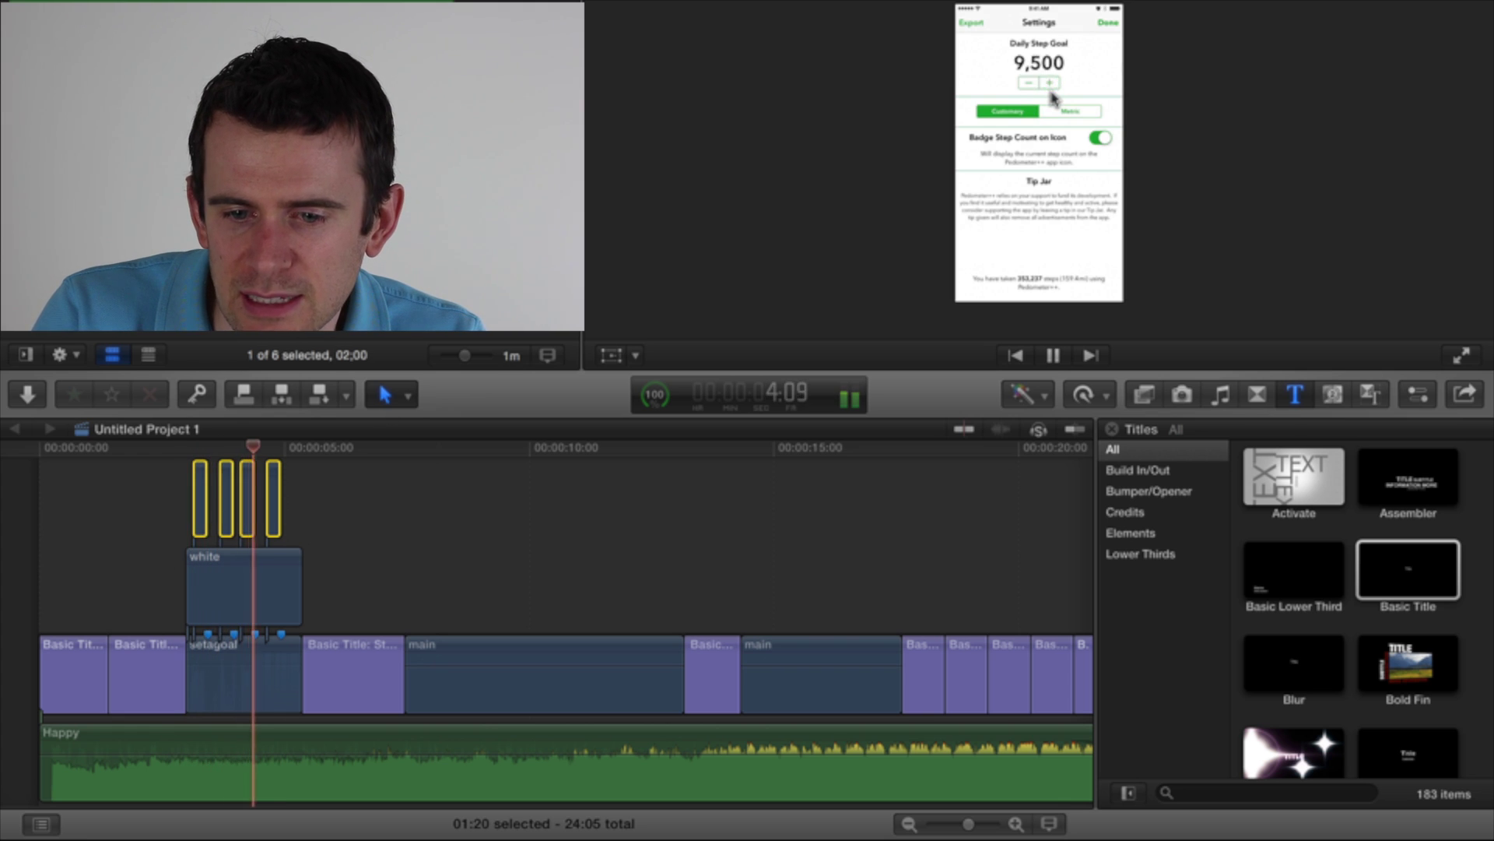
key("space")
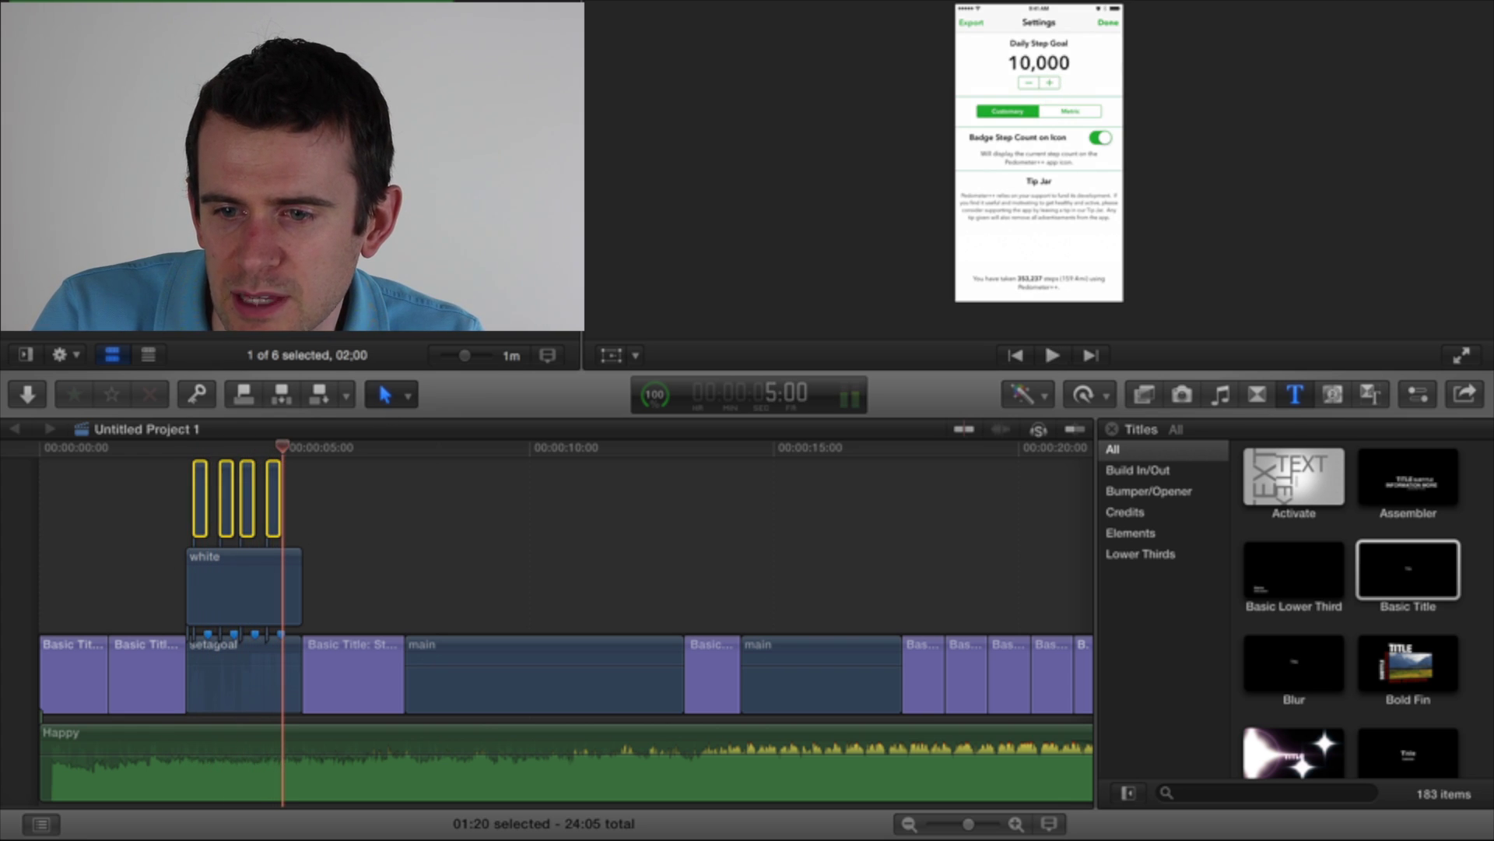
Step: Set the viewer zoom to 100% and play back from a new playhead position
left_click(1432, 41)
left_click(1432, 41)
left_click(1430, 57)
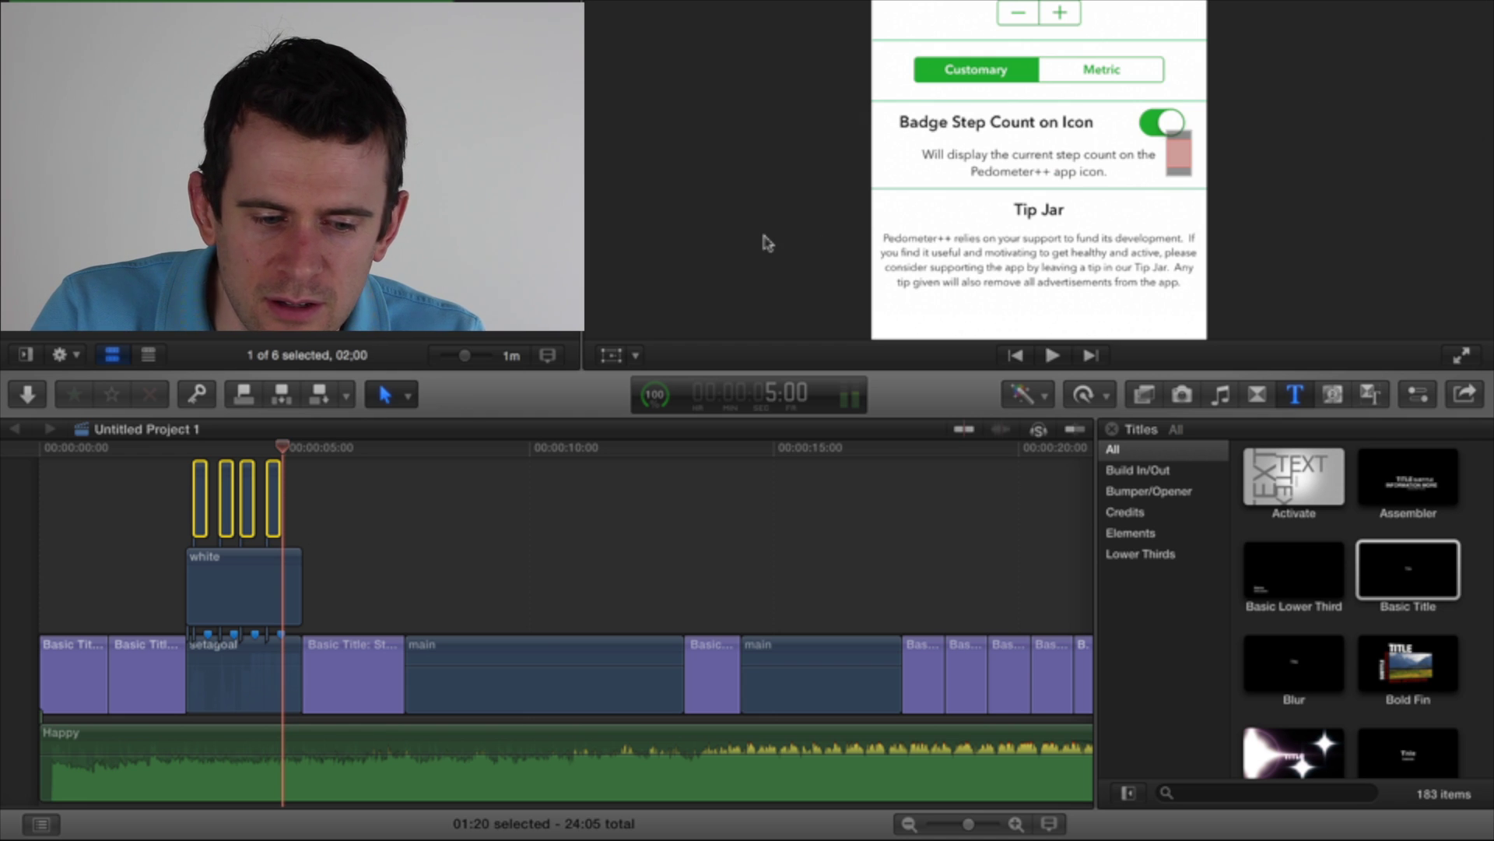
left_click(182, 479)
key("space")
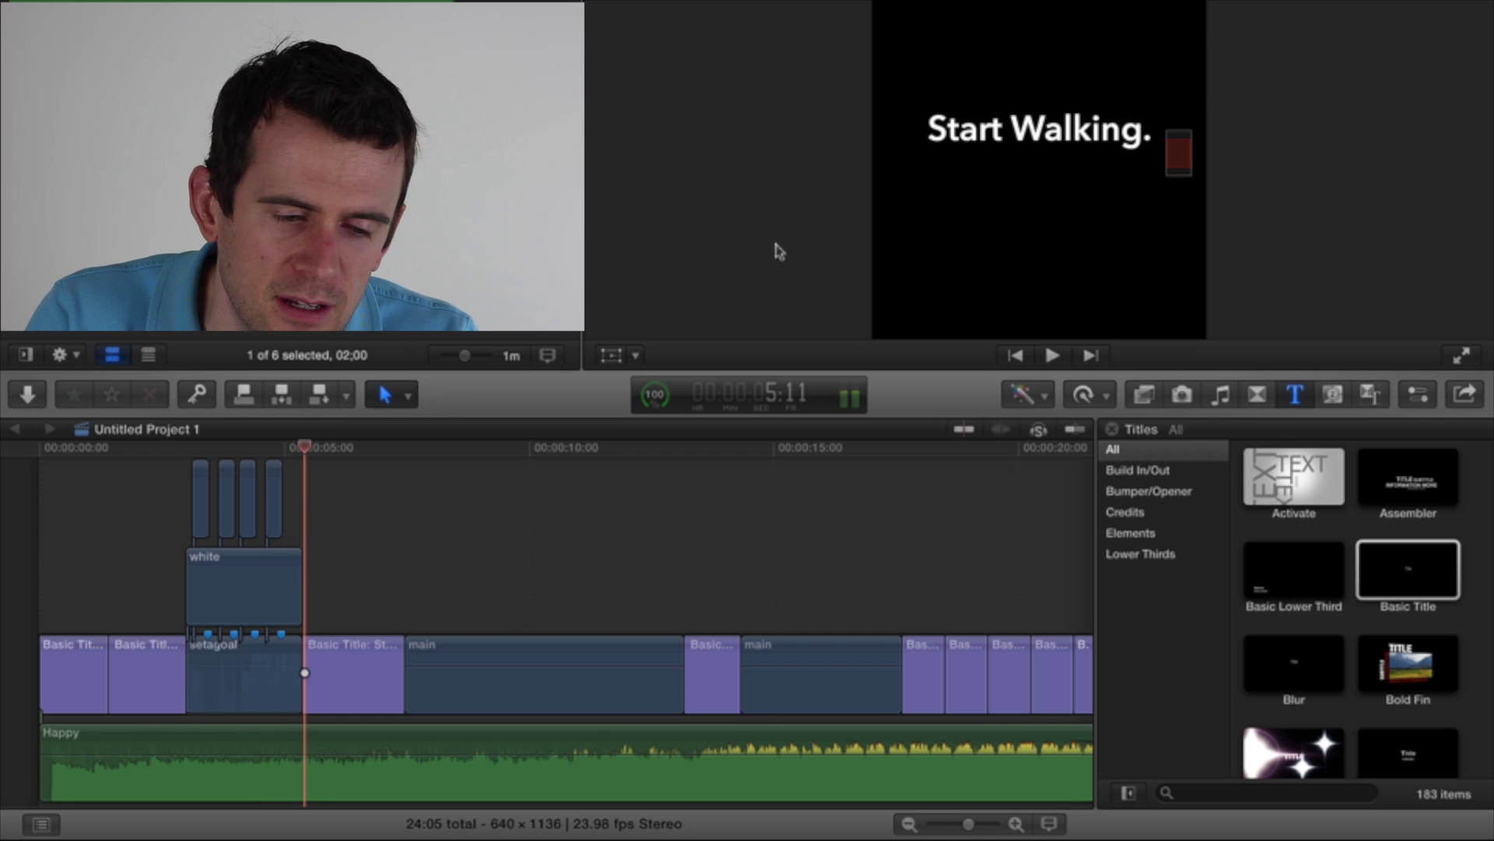
key("space")
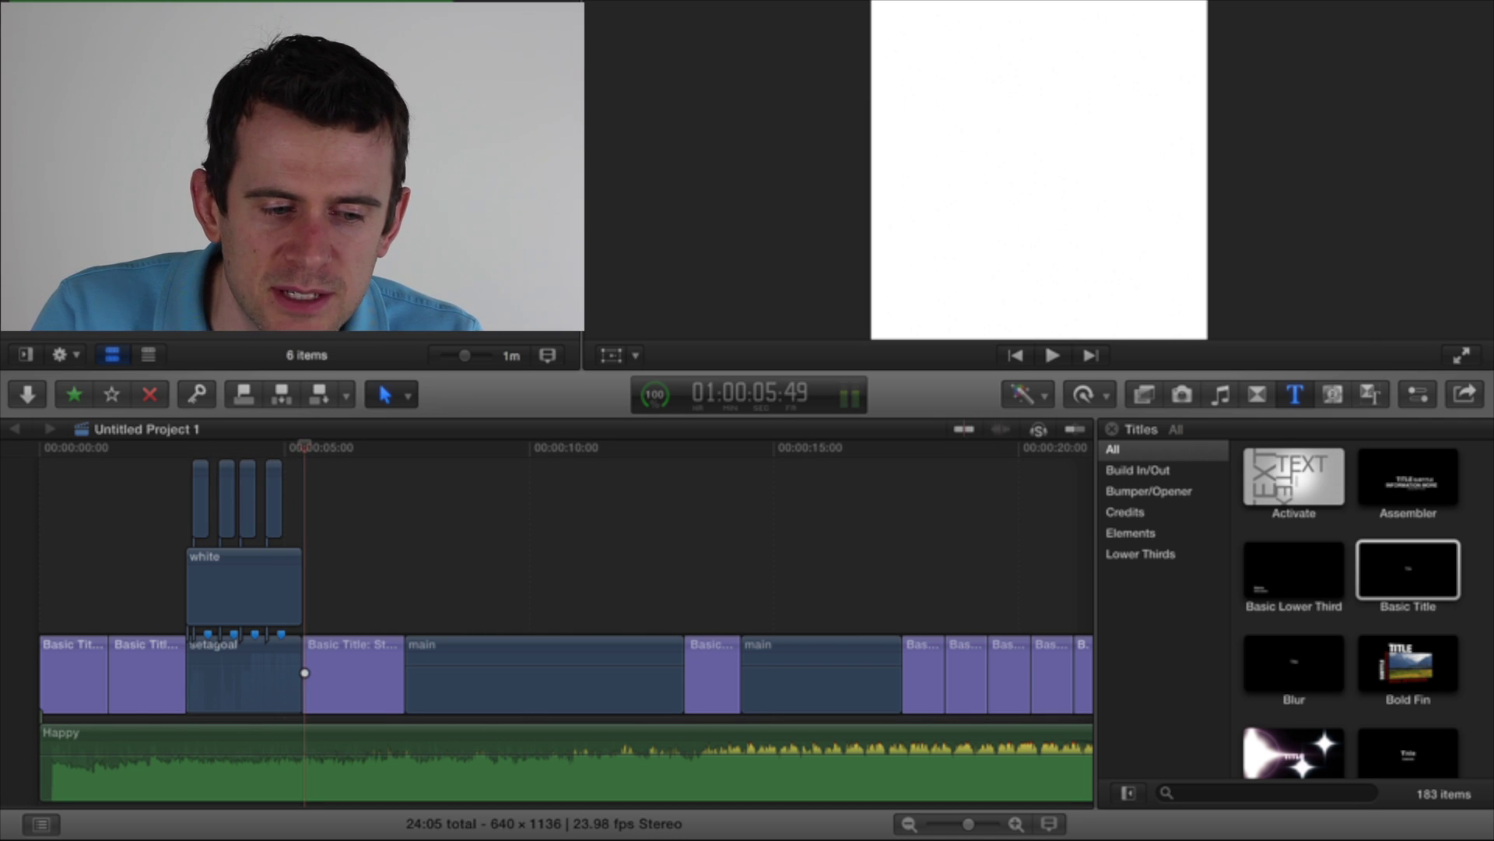
key("Down")
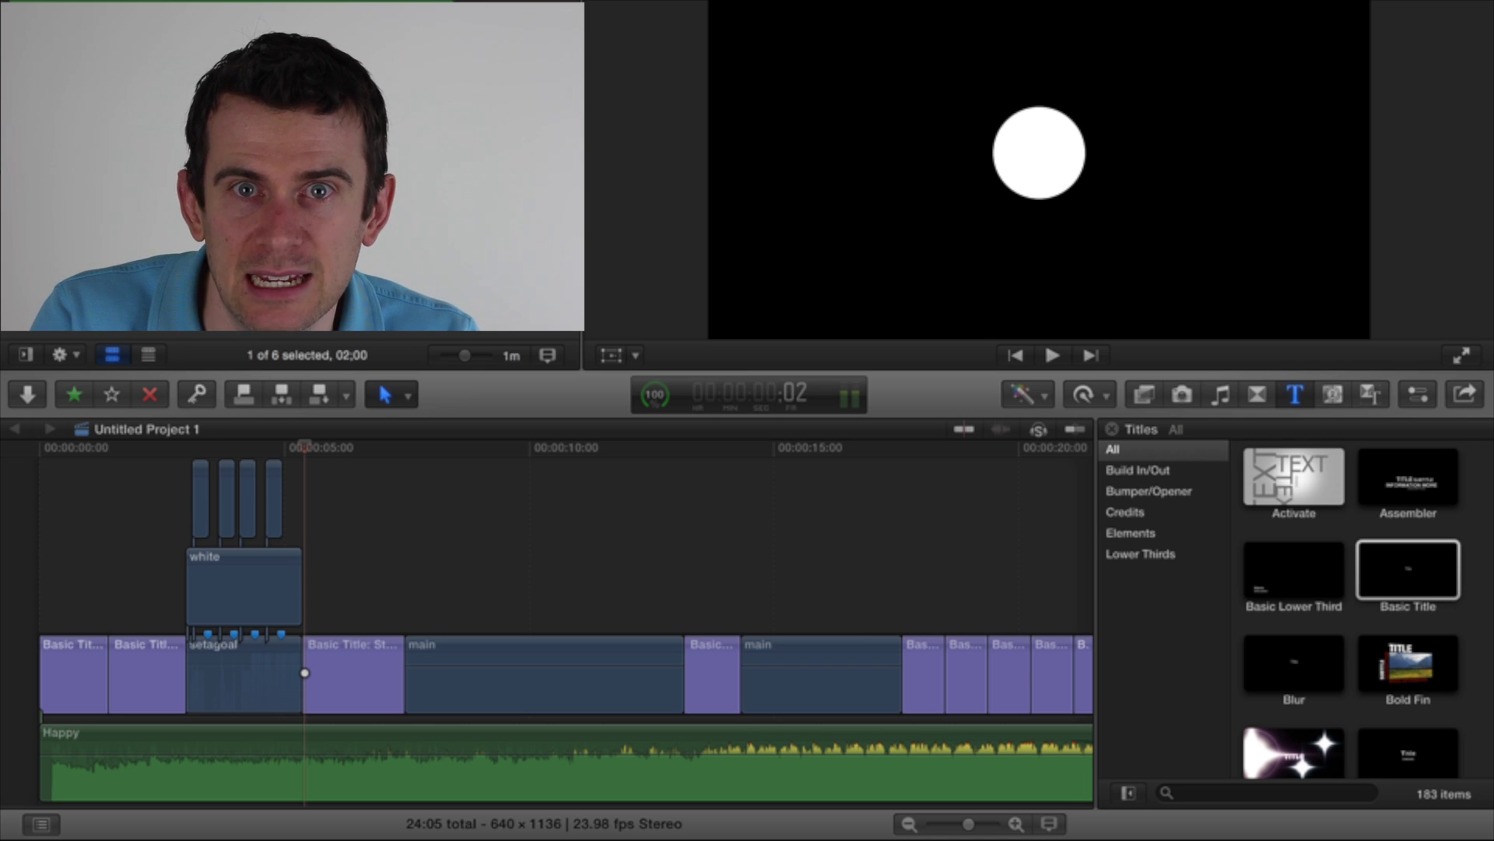
key("space")
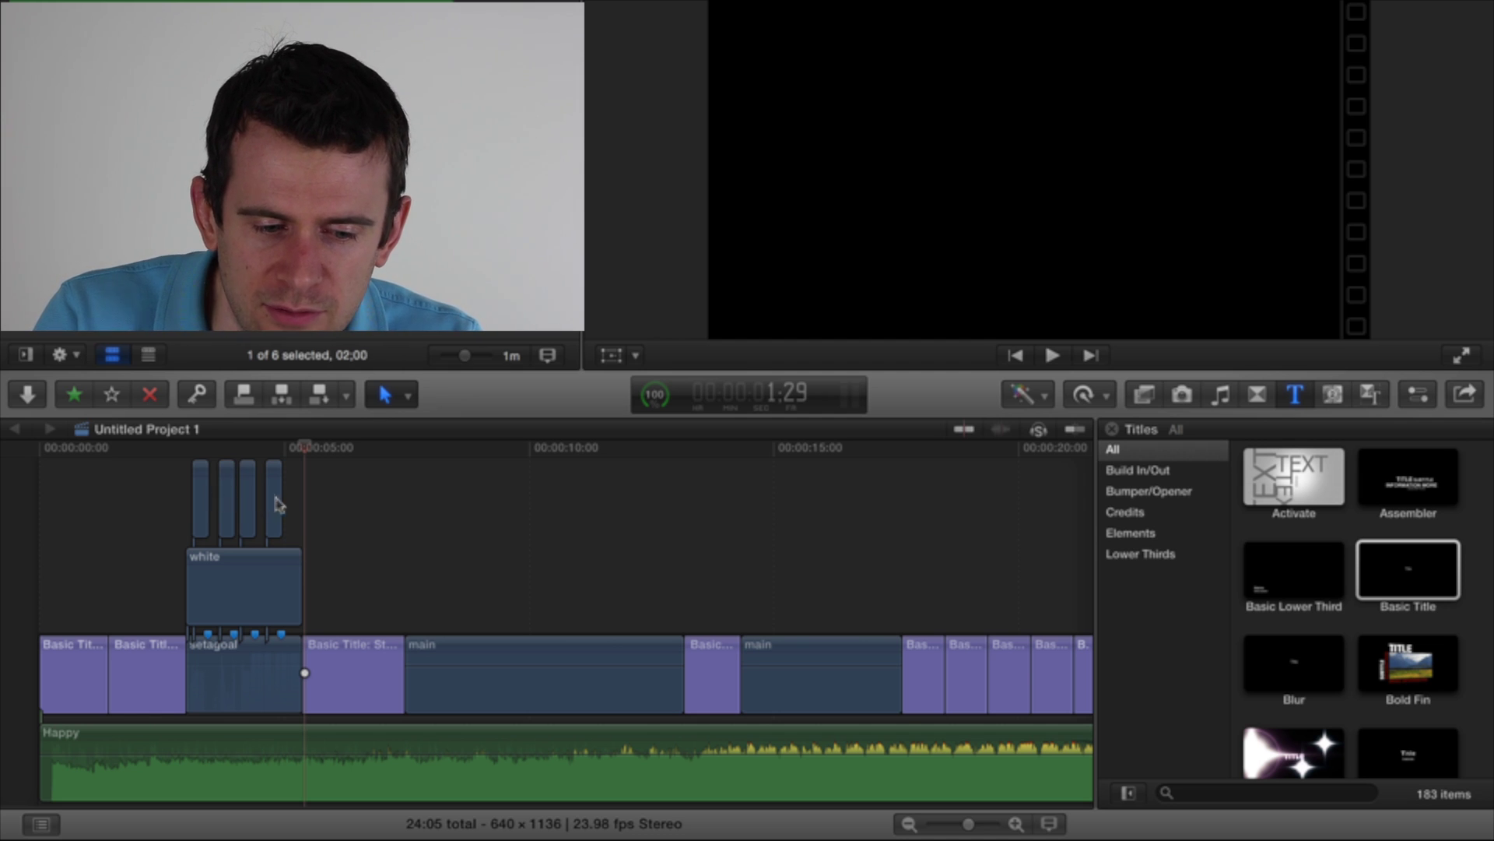
left_click(185, 493)
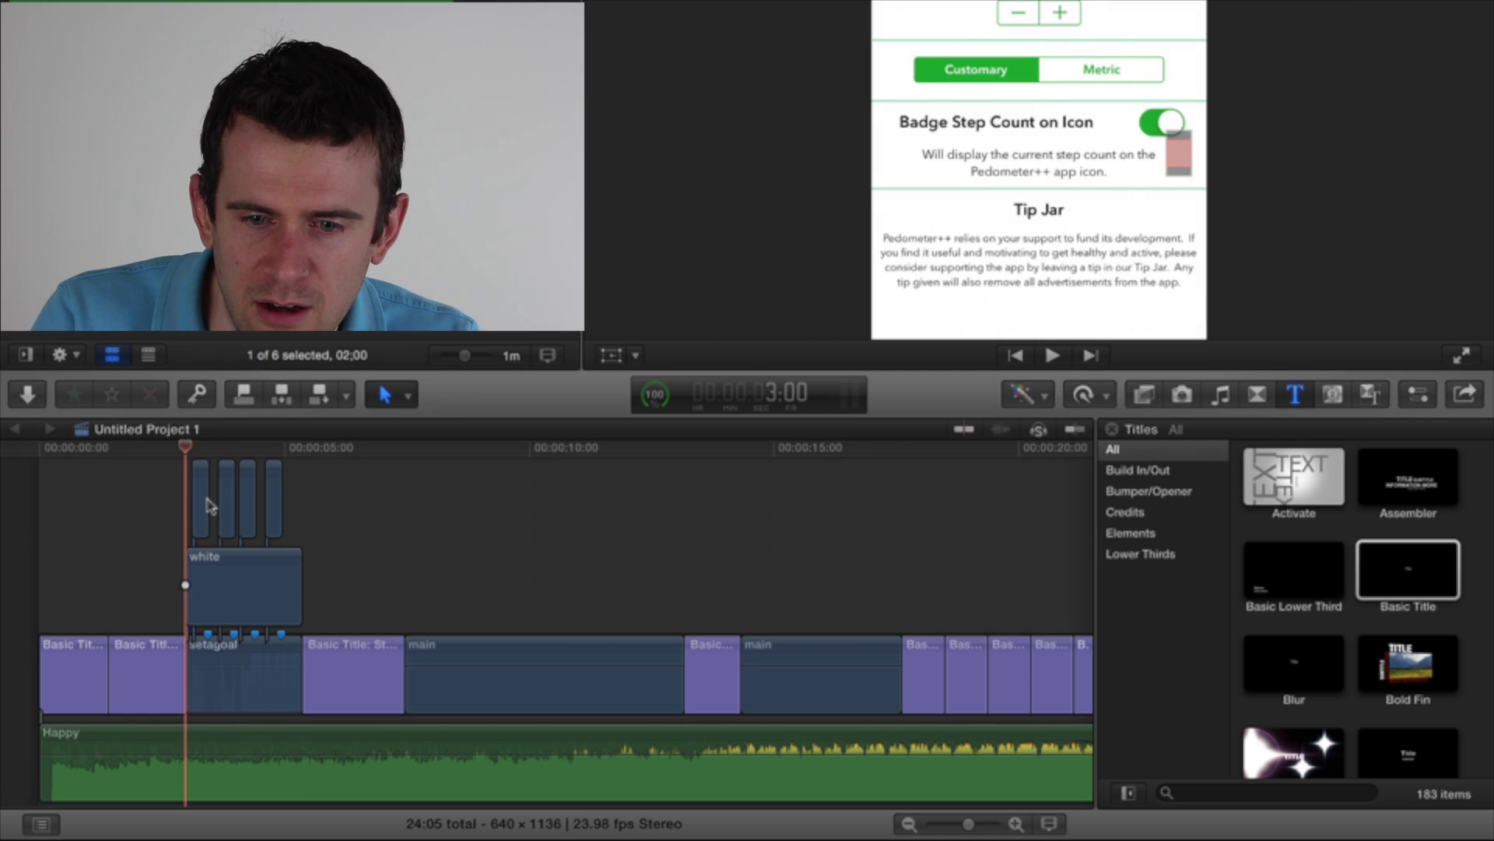
key("space")
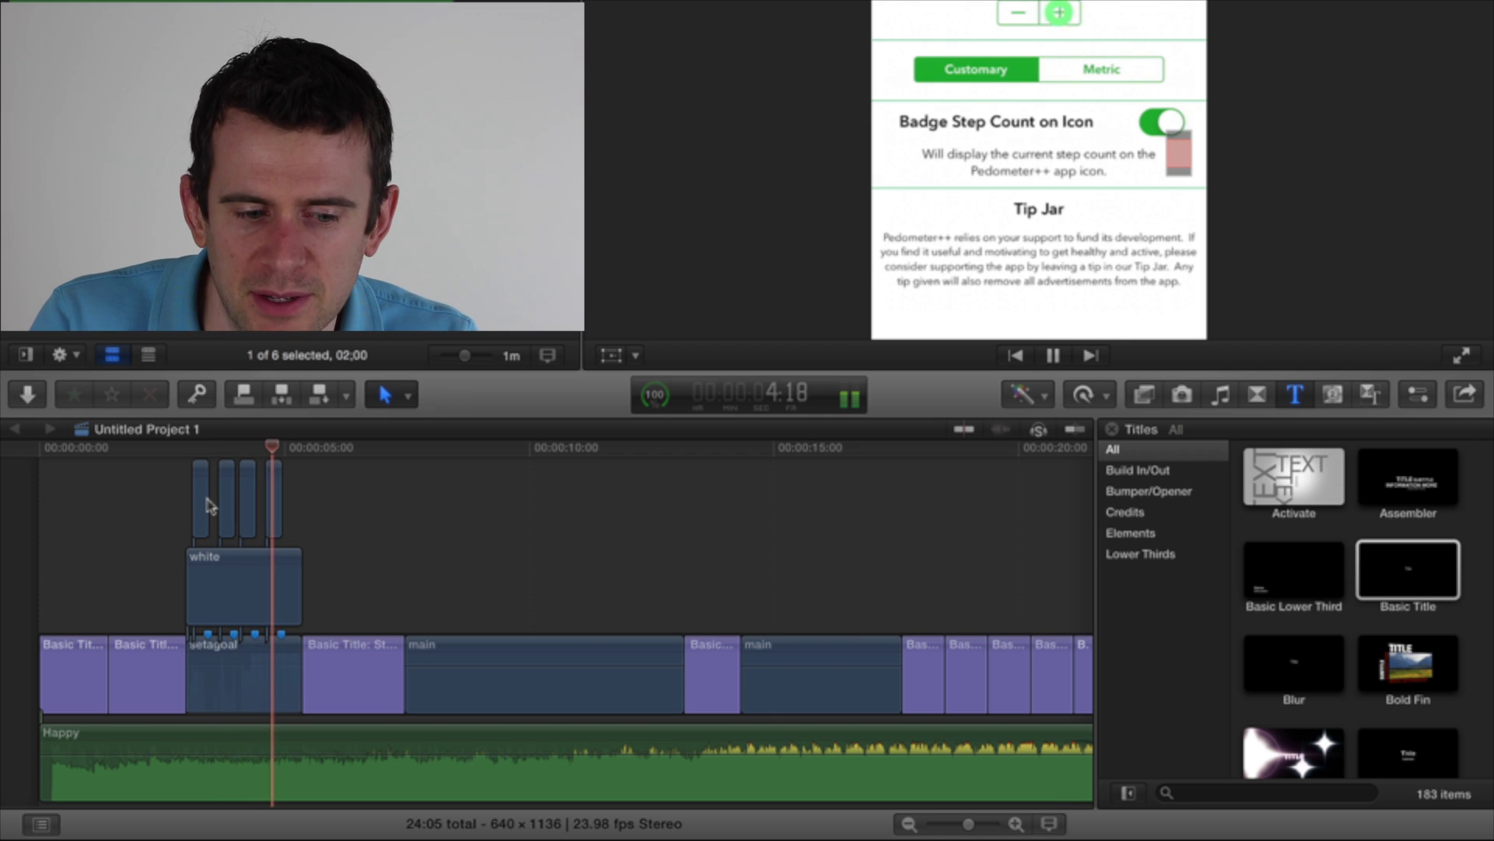
key("space")
mouse_move(256, 234)
left_mouse_down()
mouse_move(280, 534)
mouse_move(296, 509)
mouse_move(257, 234)
left_mouse_up()
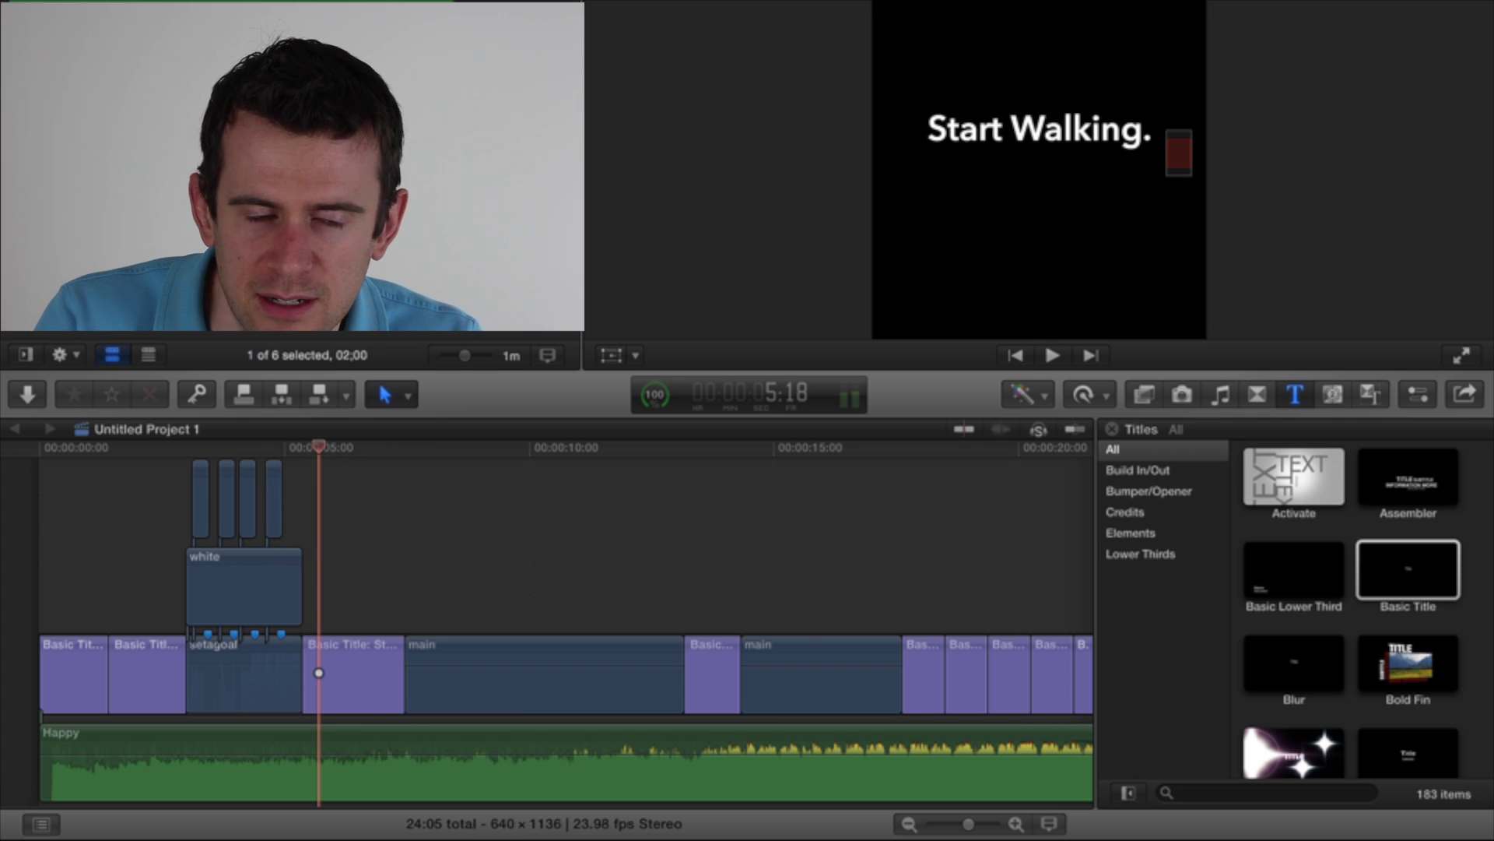
key("super+1")
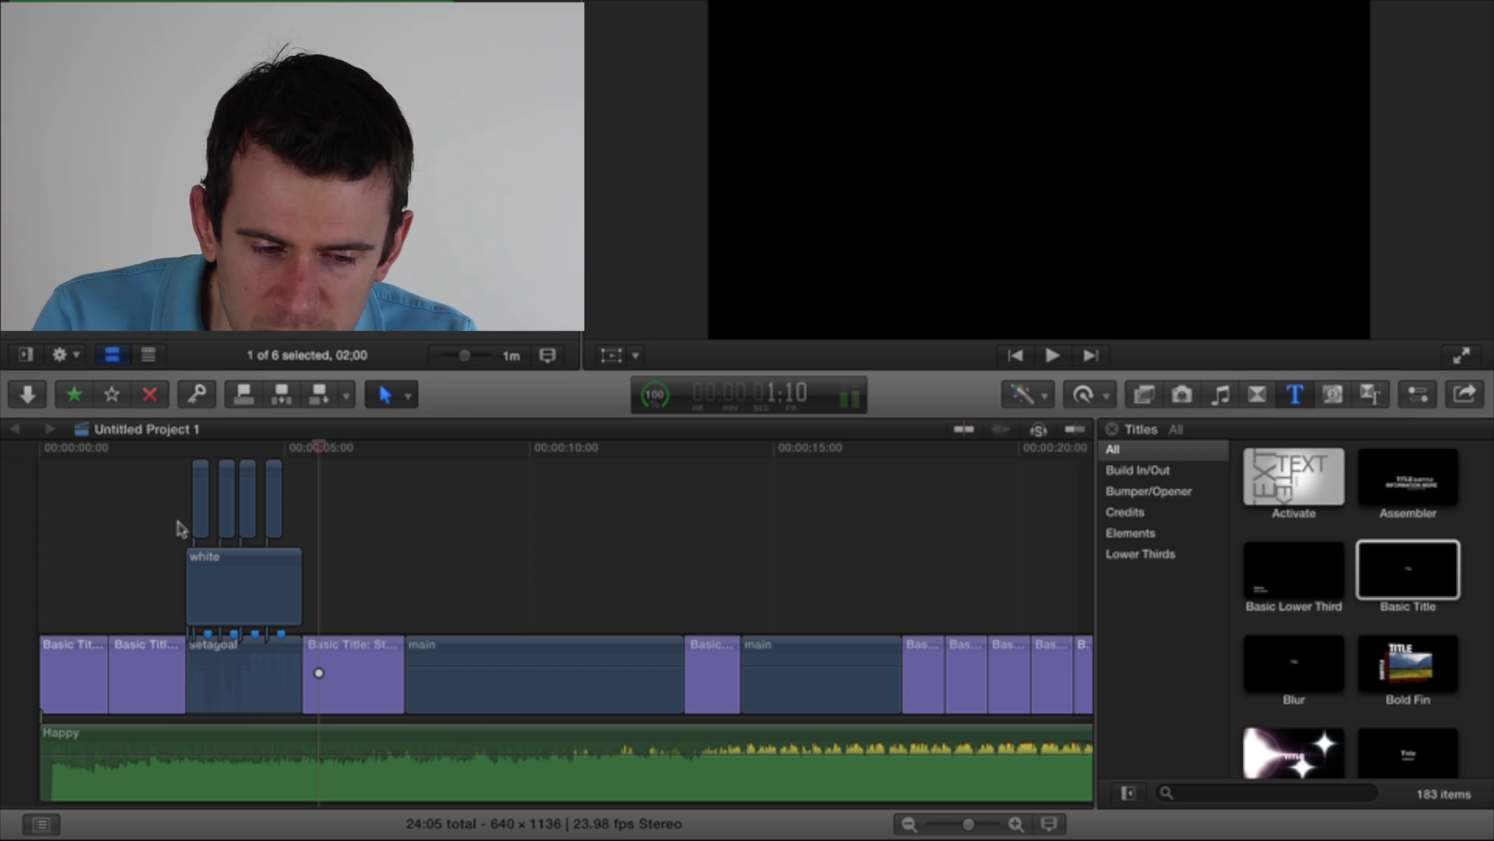
left_click(302, 509)
left_click(39, 511)
key("space")
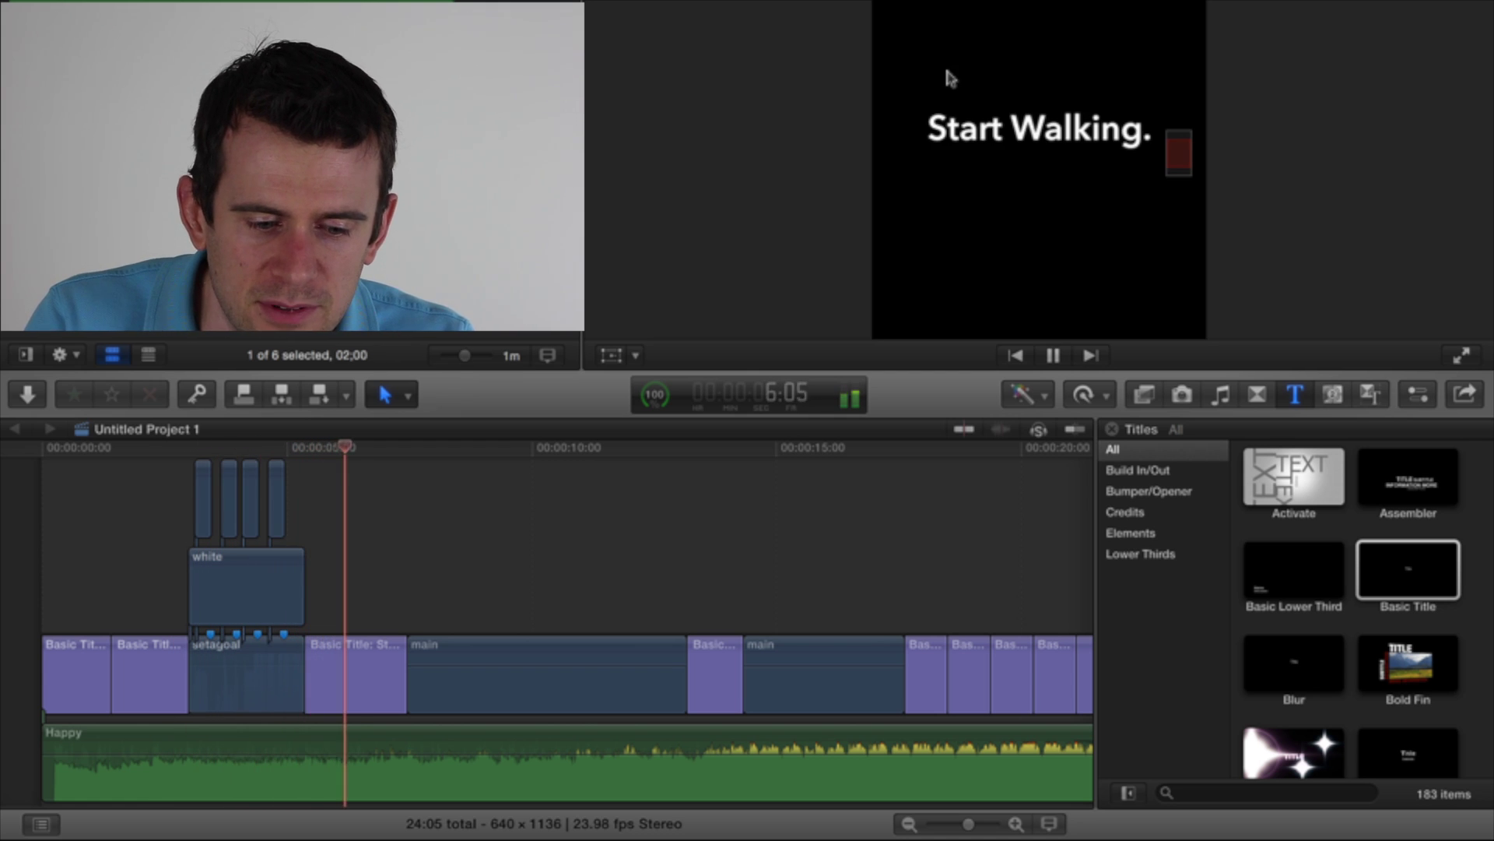
key("space")
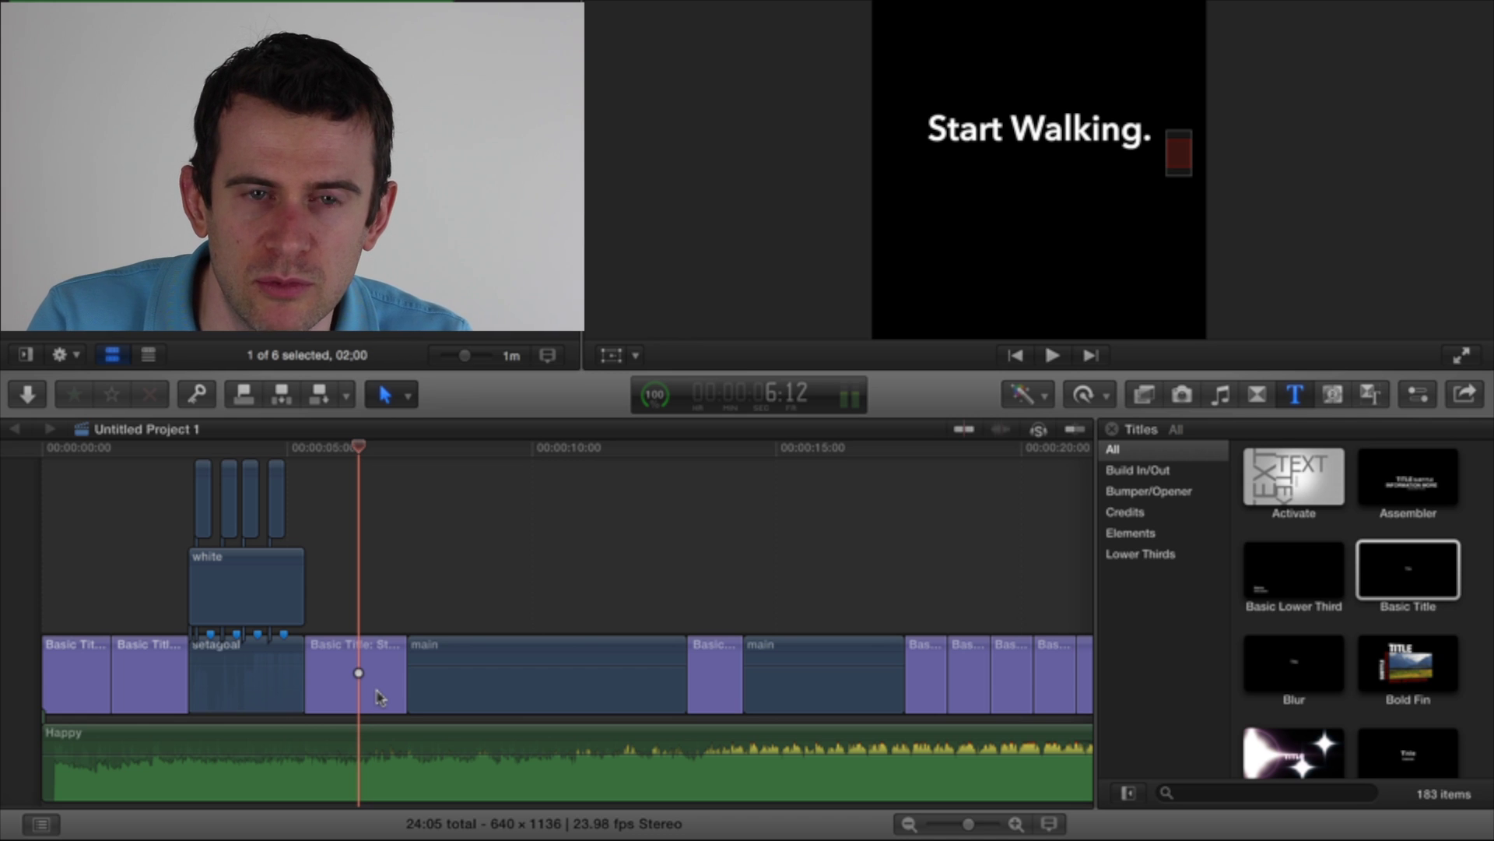
left_click(385, 545)
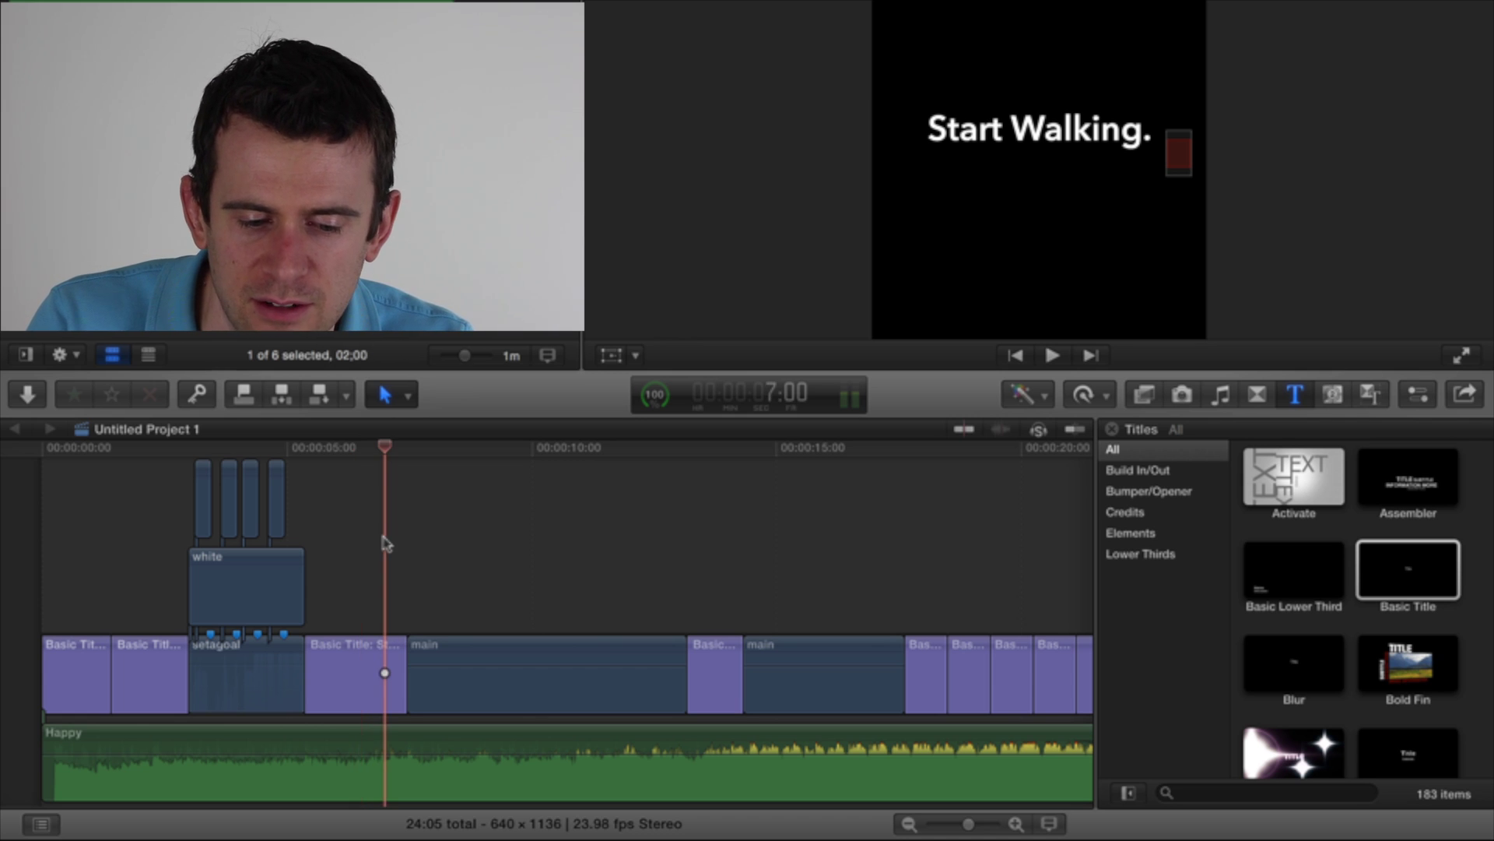
key("space")
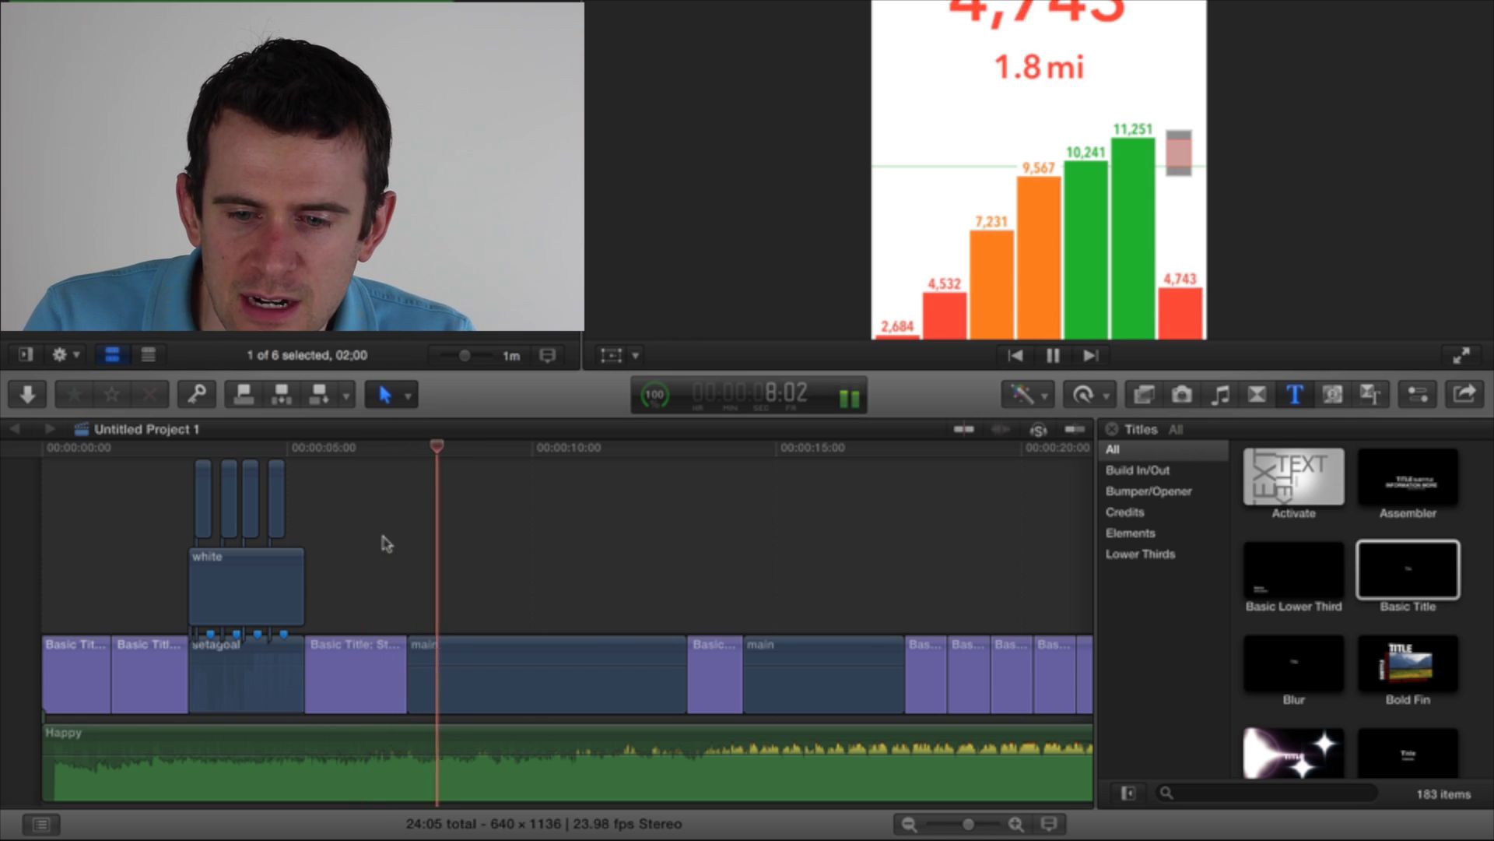
Step: Stop on the step-count chart and set the viewer zoom to 50%
key("space")
left_click(1417, 22)
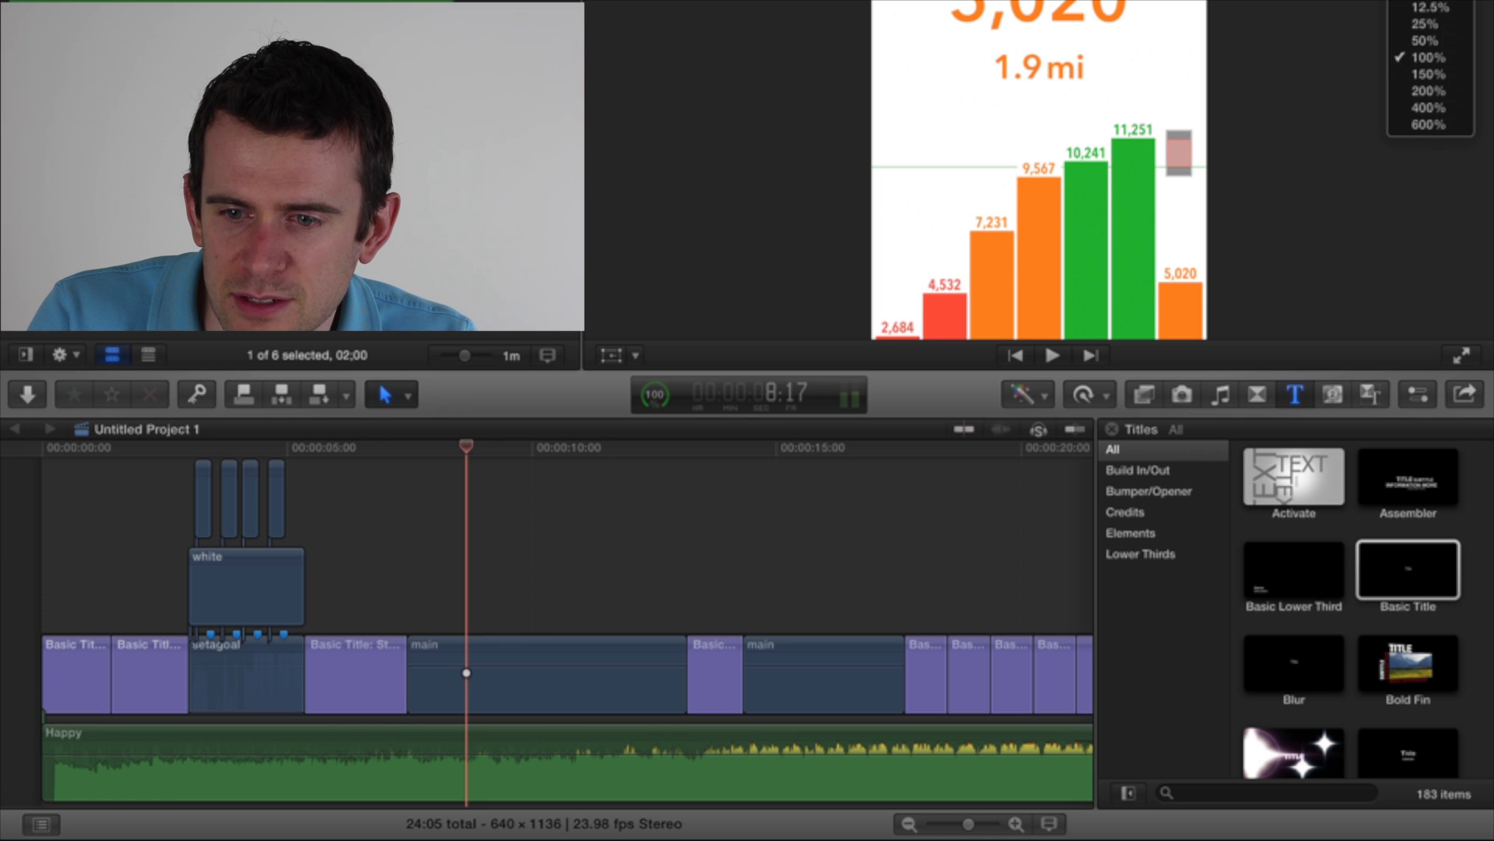
left_click(1424, 41)
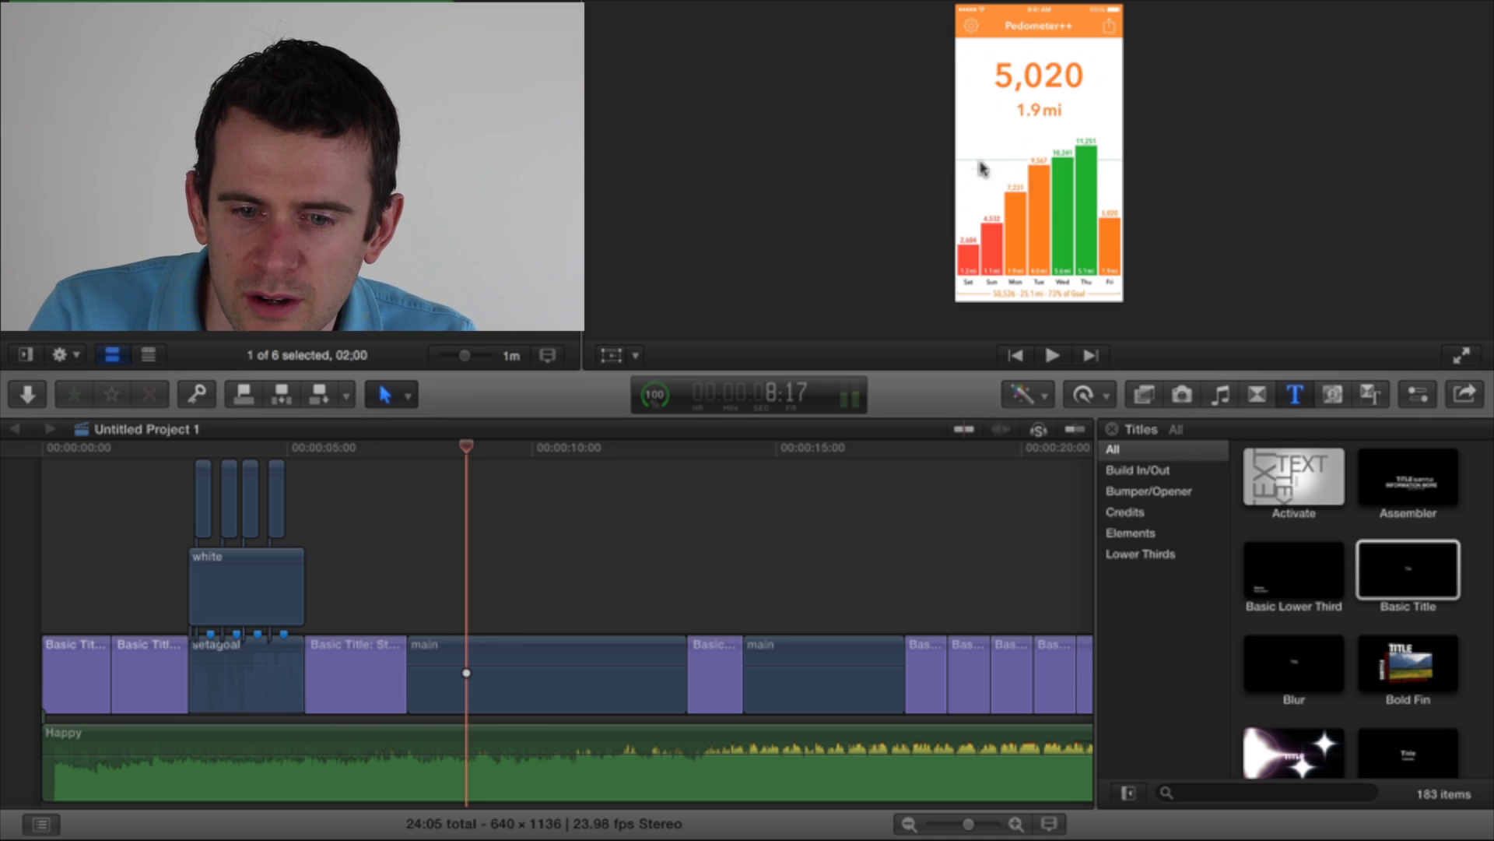
Step: Select the main walking clip and preview the project around it
left_click(596, 639)
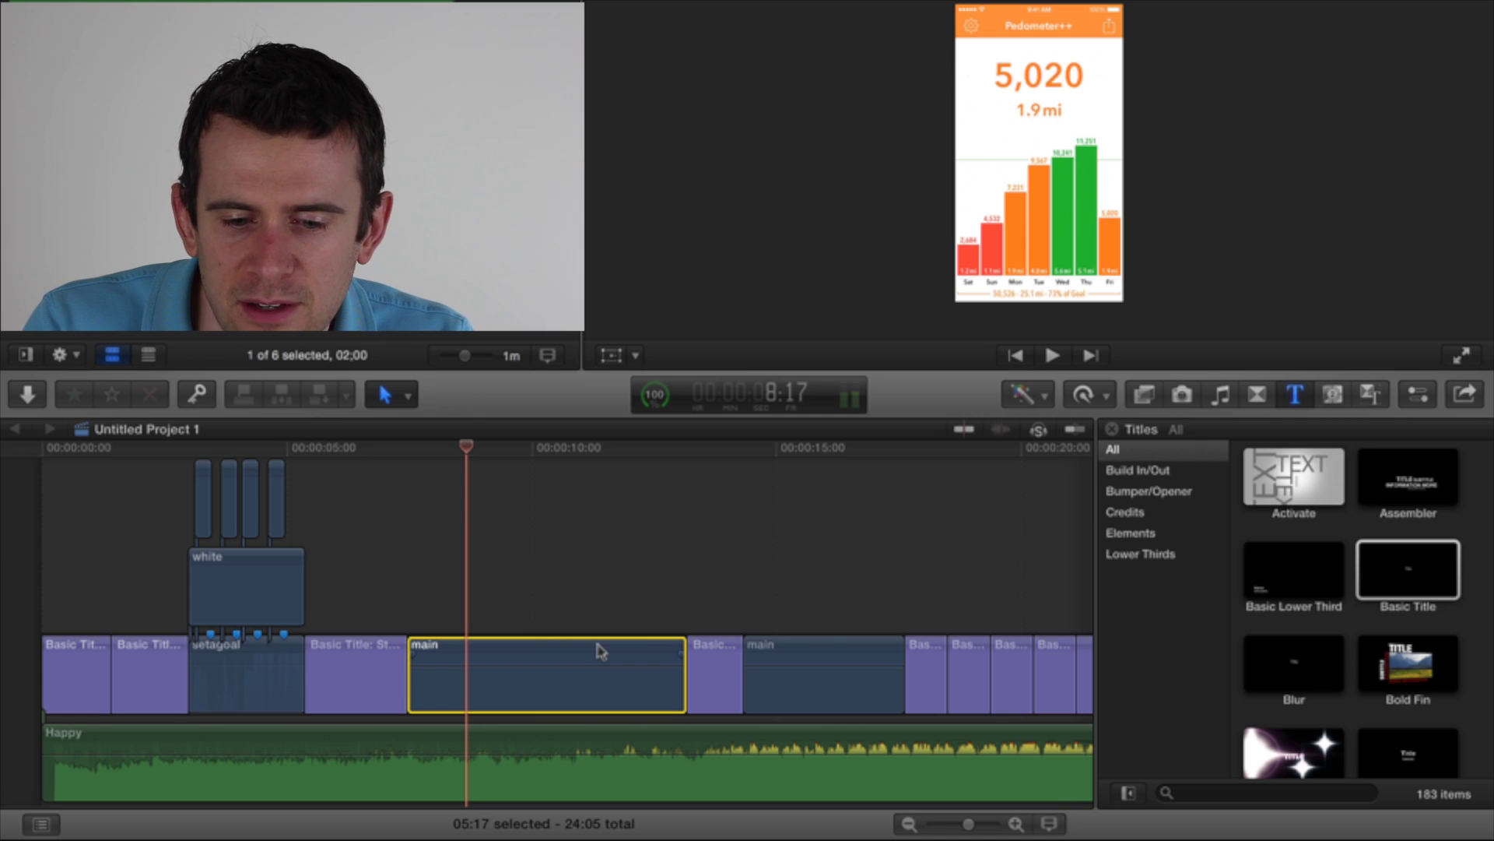
key("space")
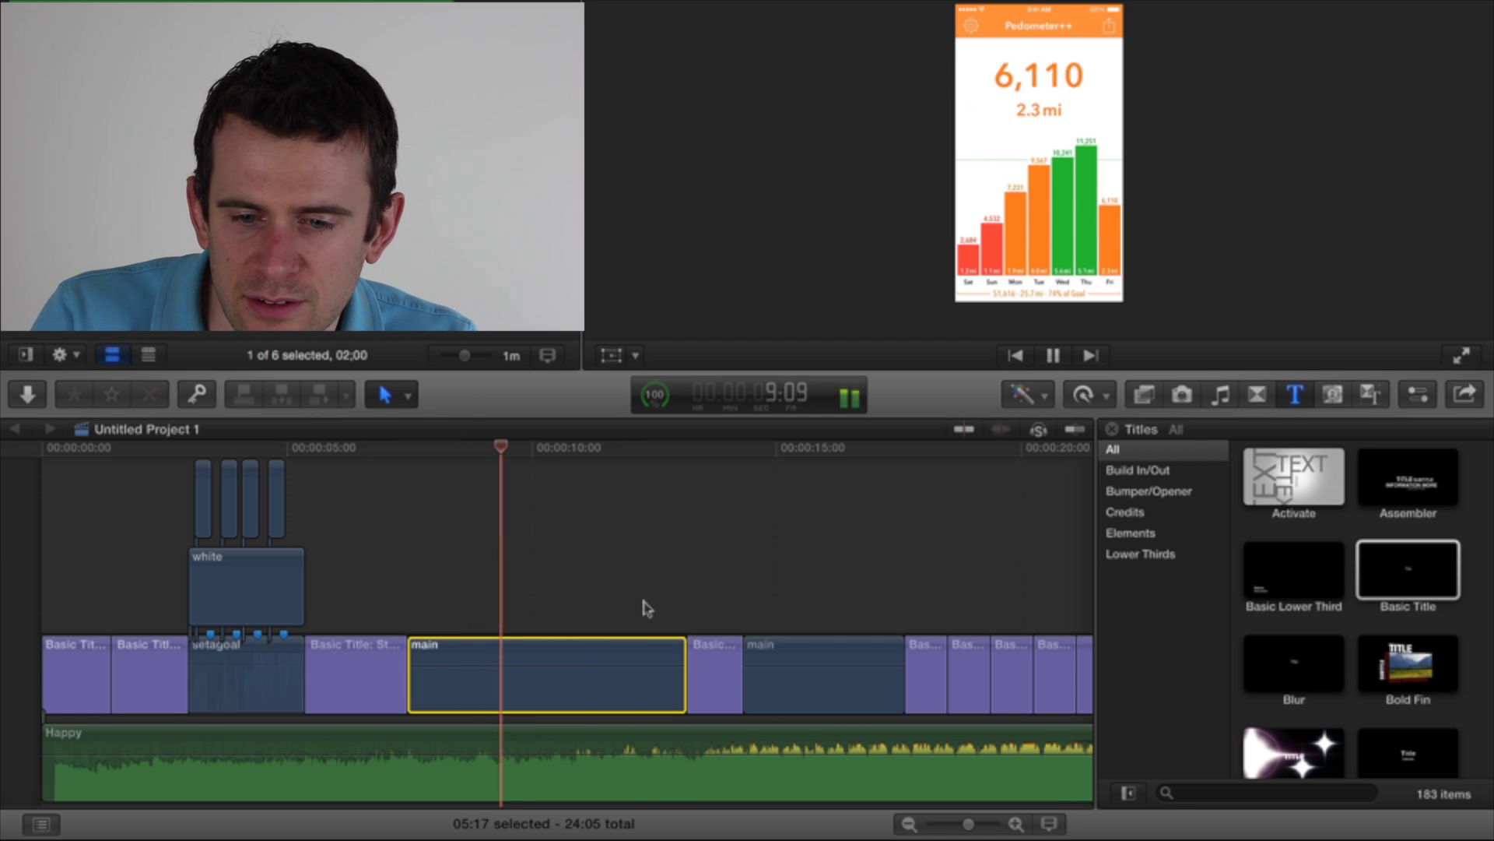
left_click(650, 592)
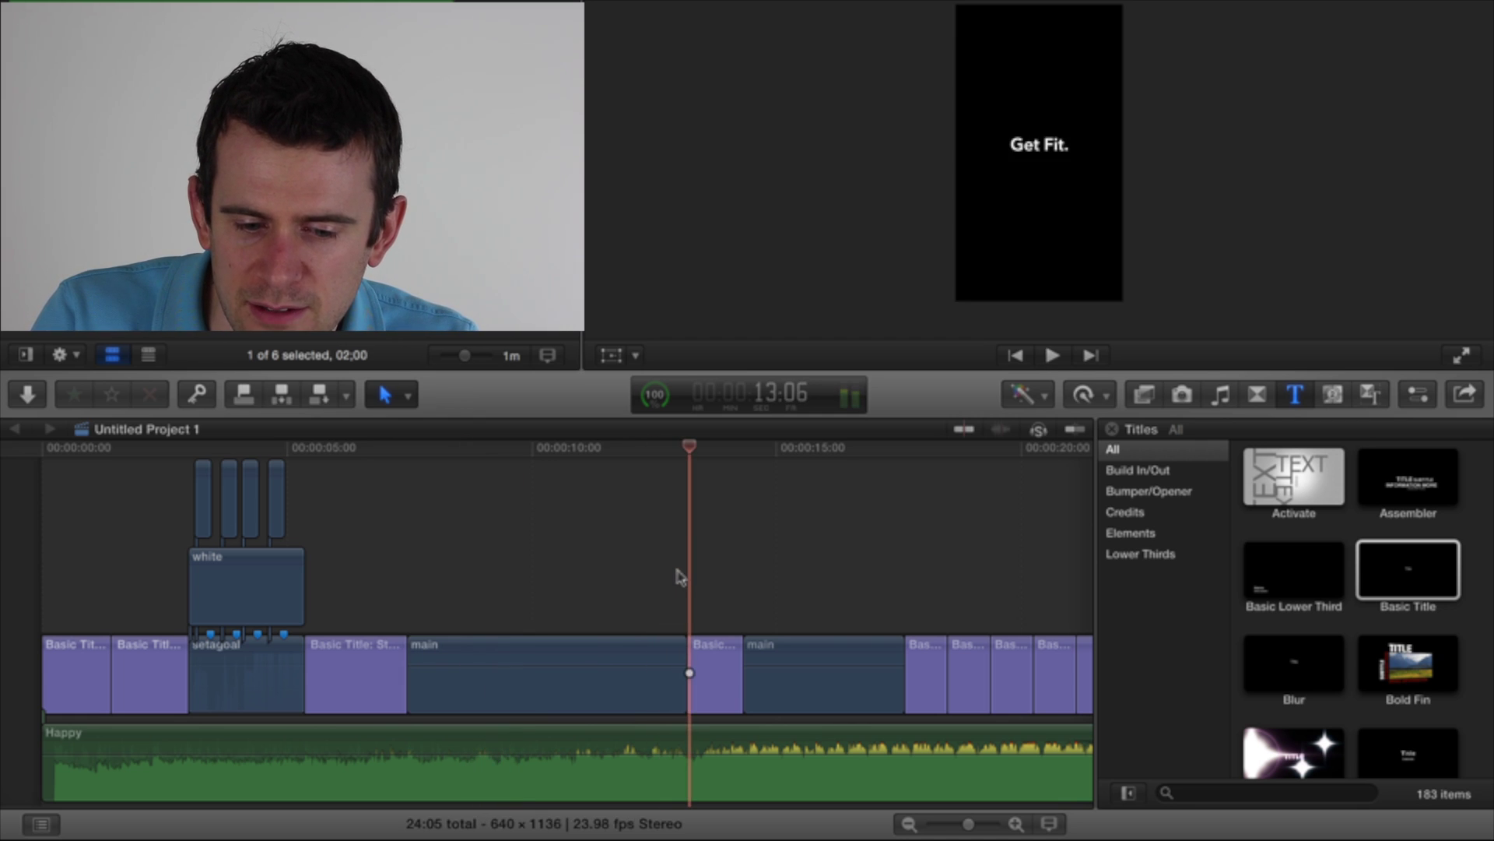
left_click(675, 576)
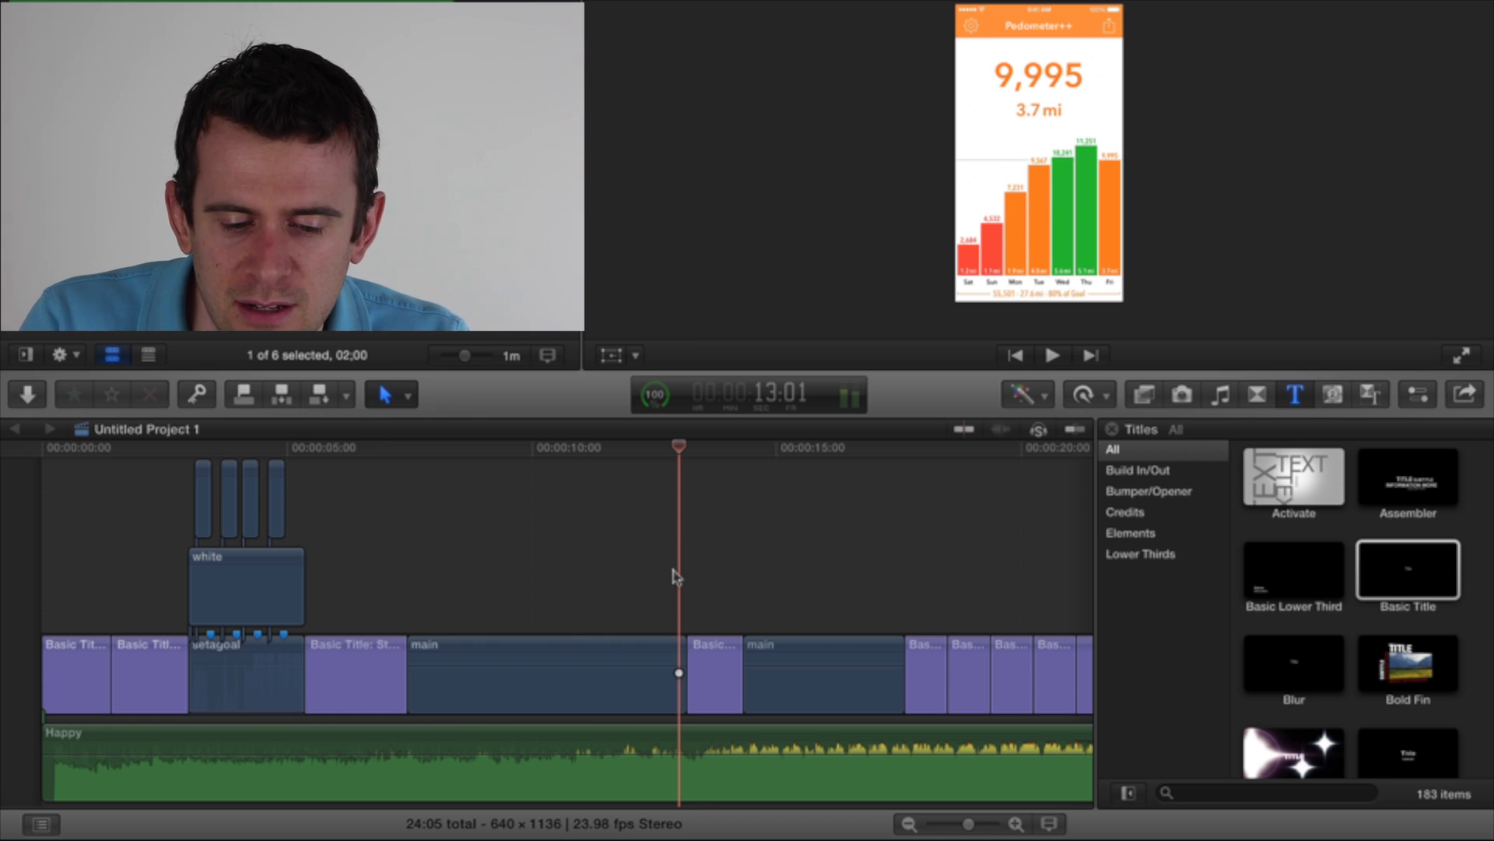
left_click(598, 646)
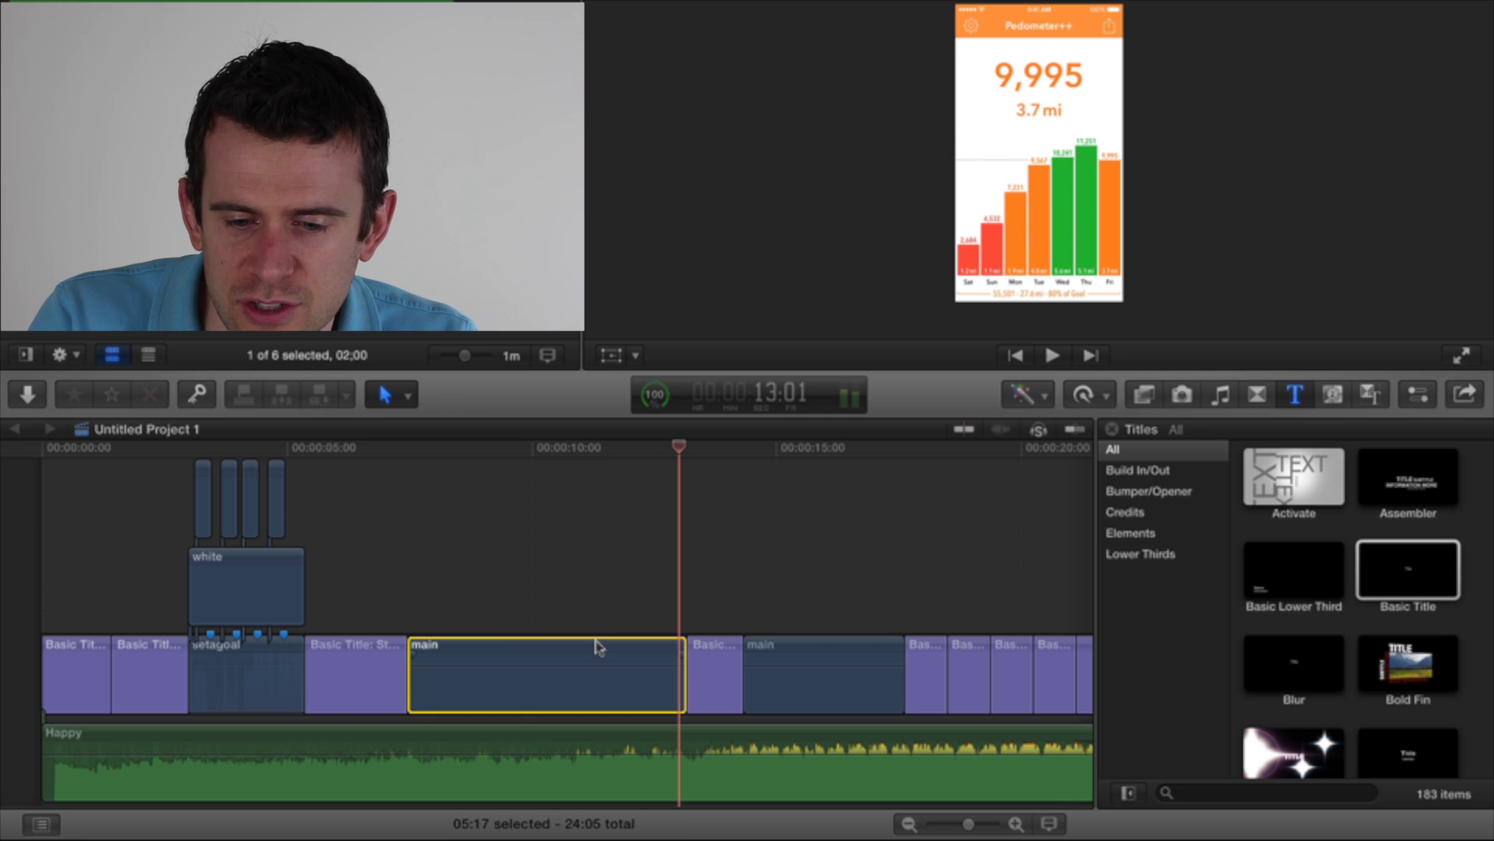
Step: Give the main walking clip a custom 230% speed with Ripple, shortening it to about 5:42
left_click(1105, 395)
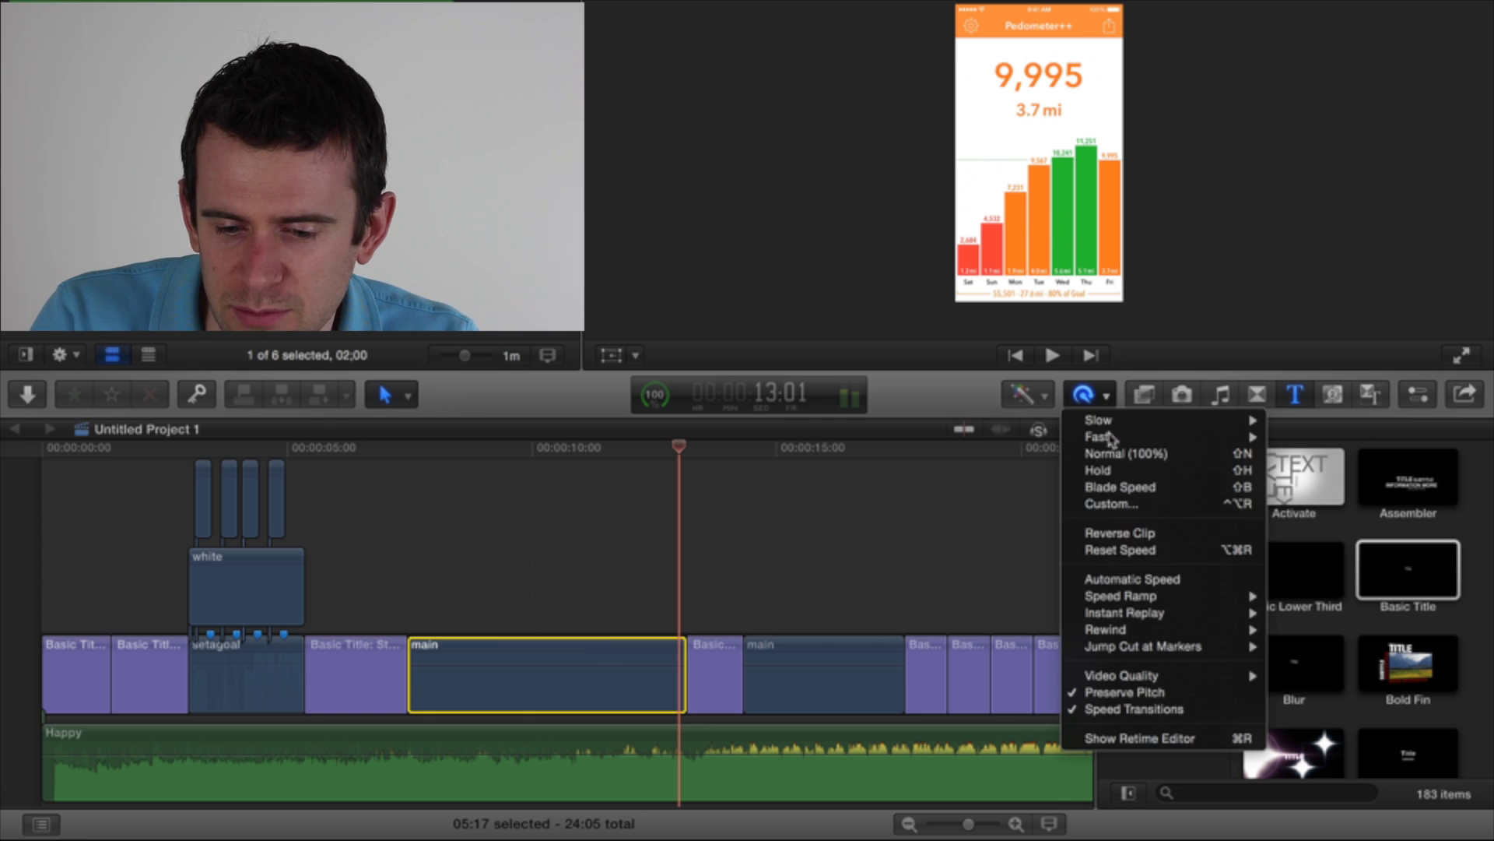
left_click(594, 664)
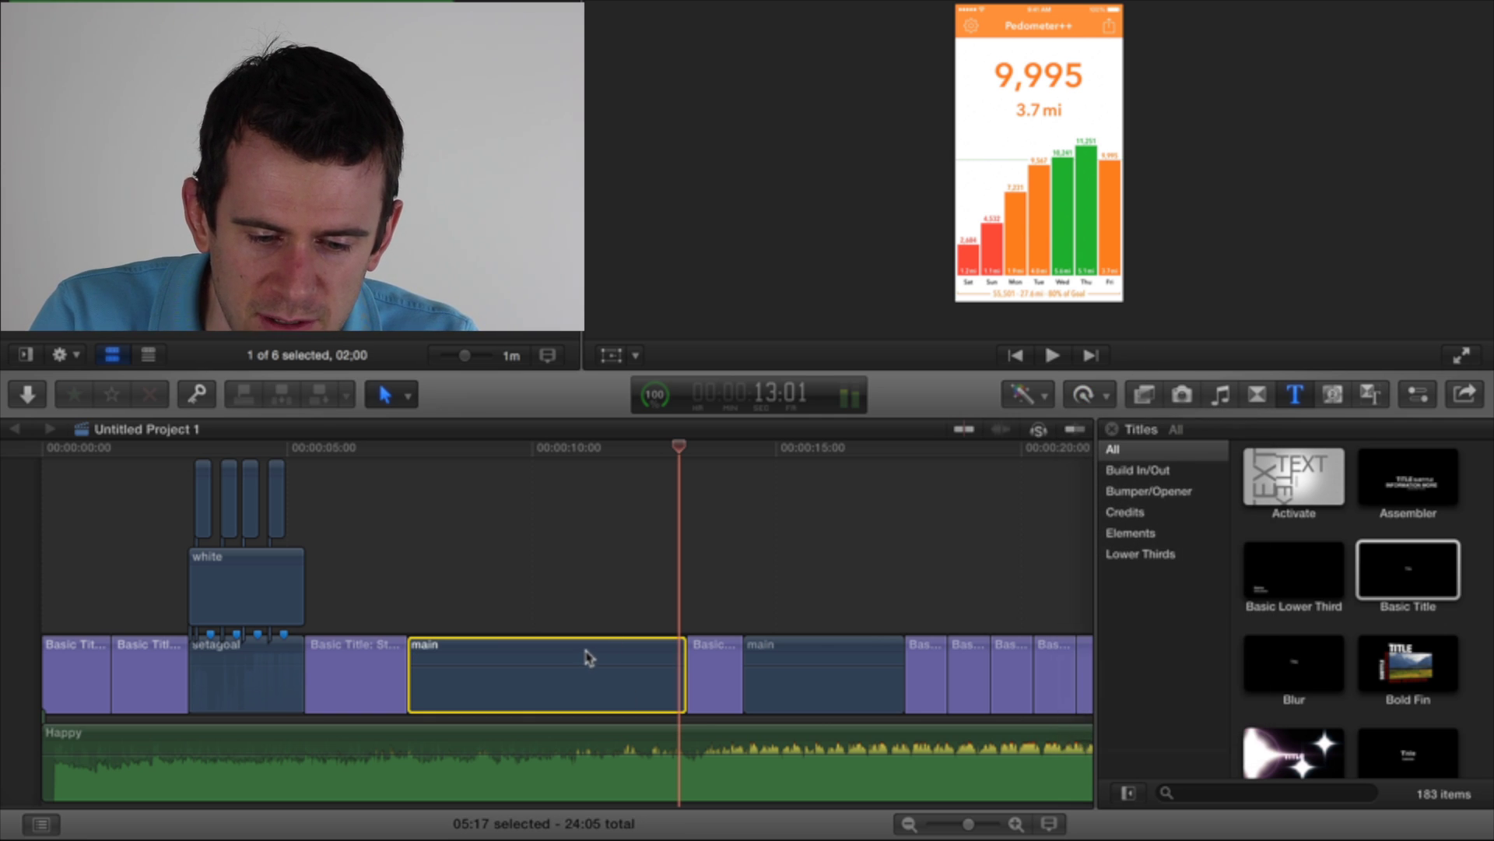
right_click(589, 658)
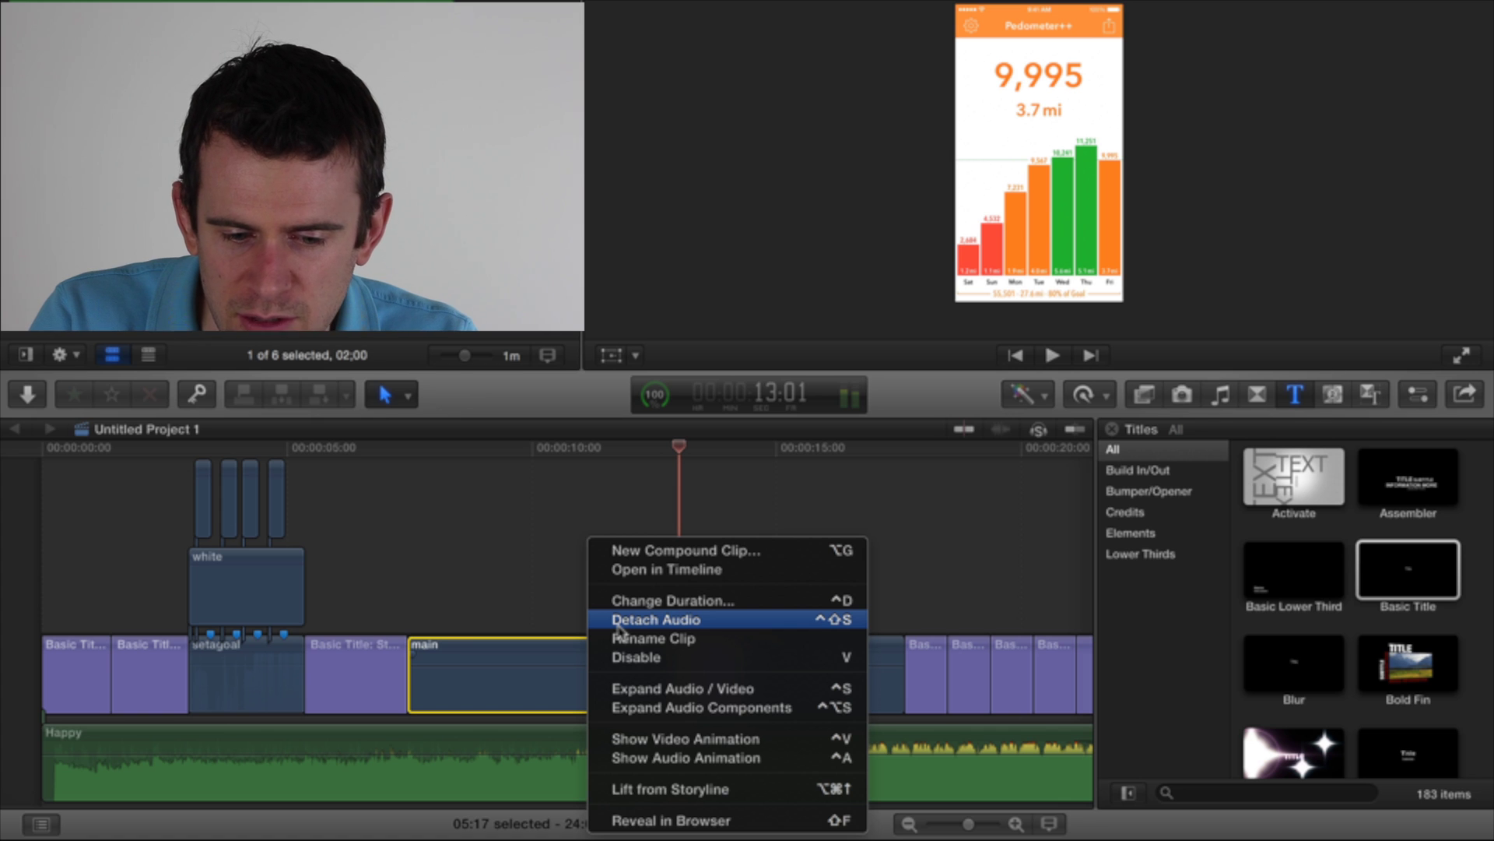
left_click(651, 604)
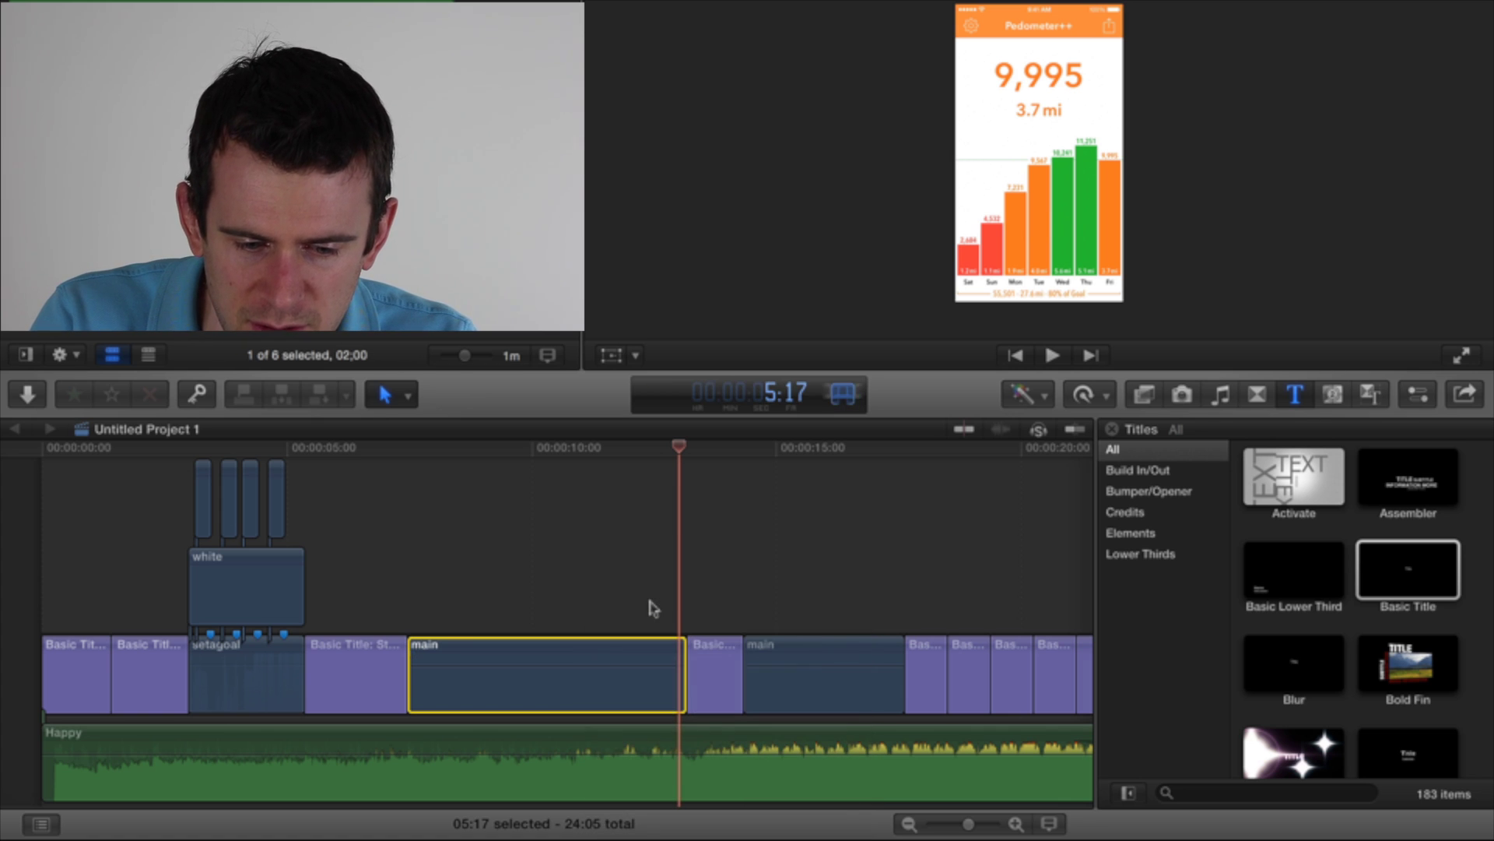
left_click(1089, 393)
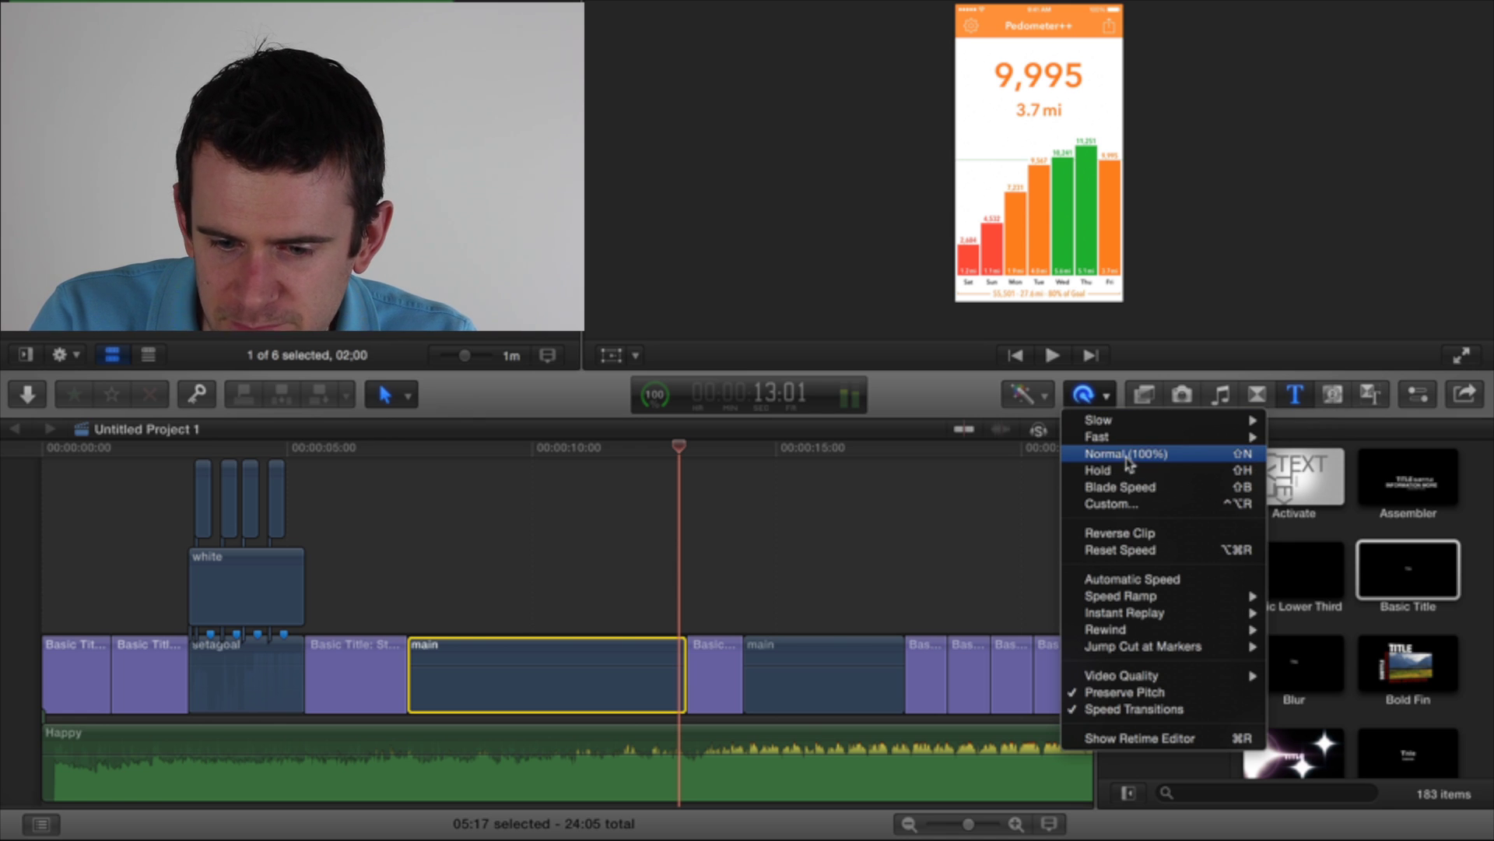
left_click(1121, 503)
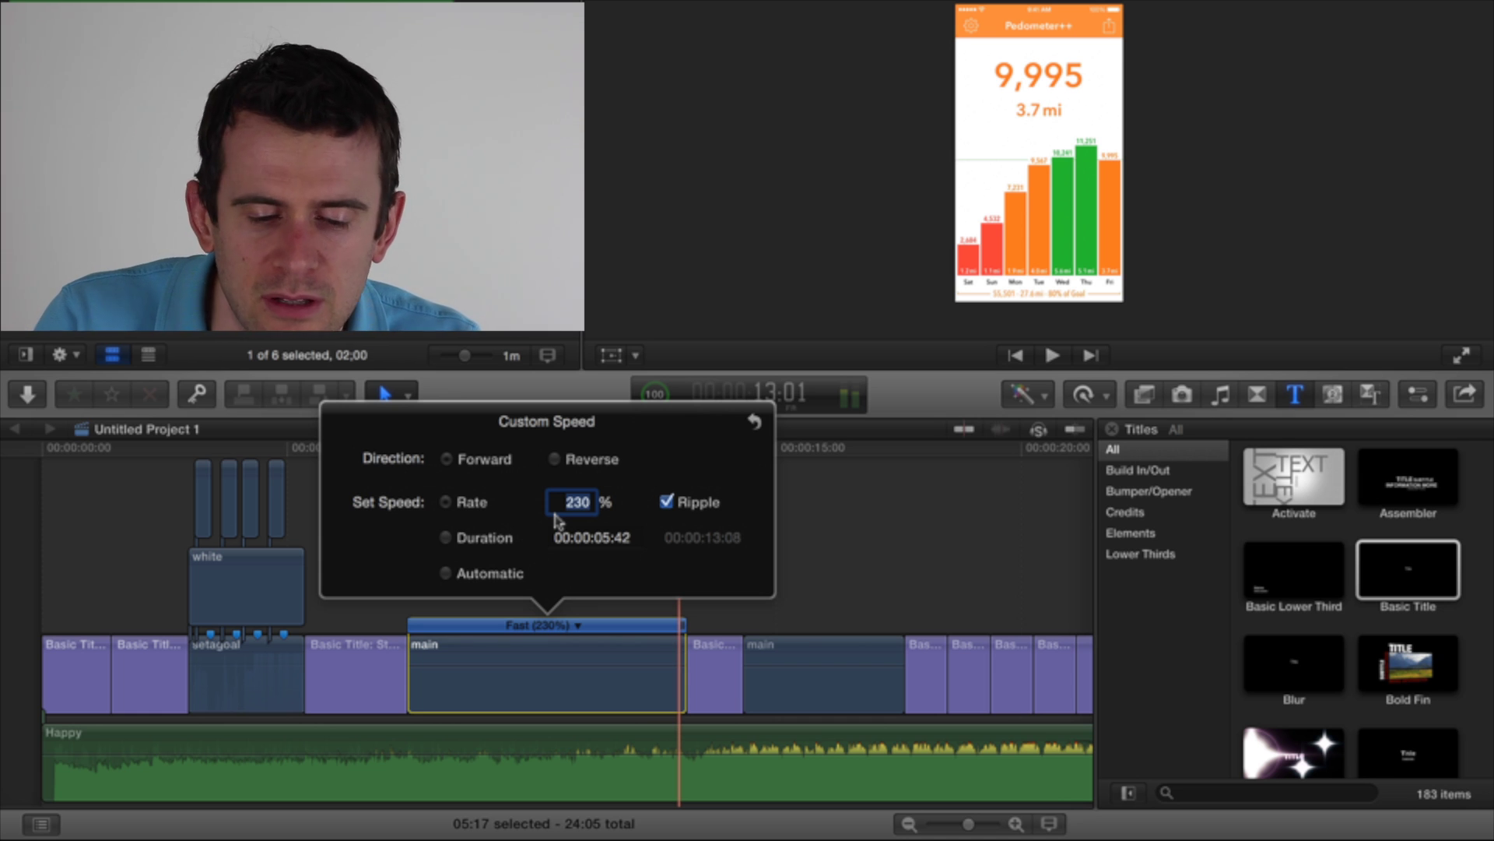
left_click(823, 523)
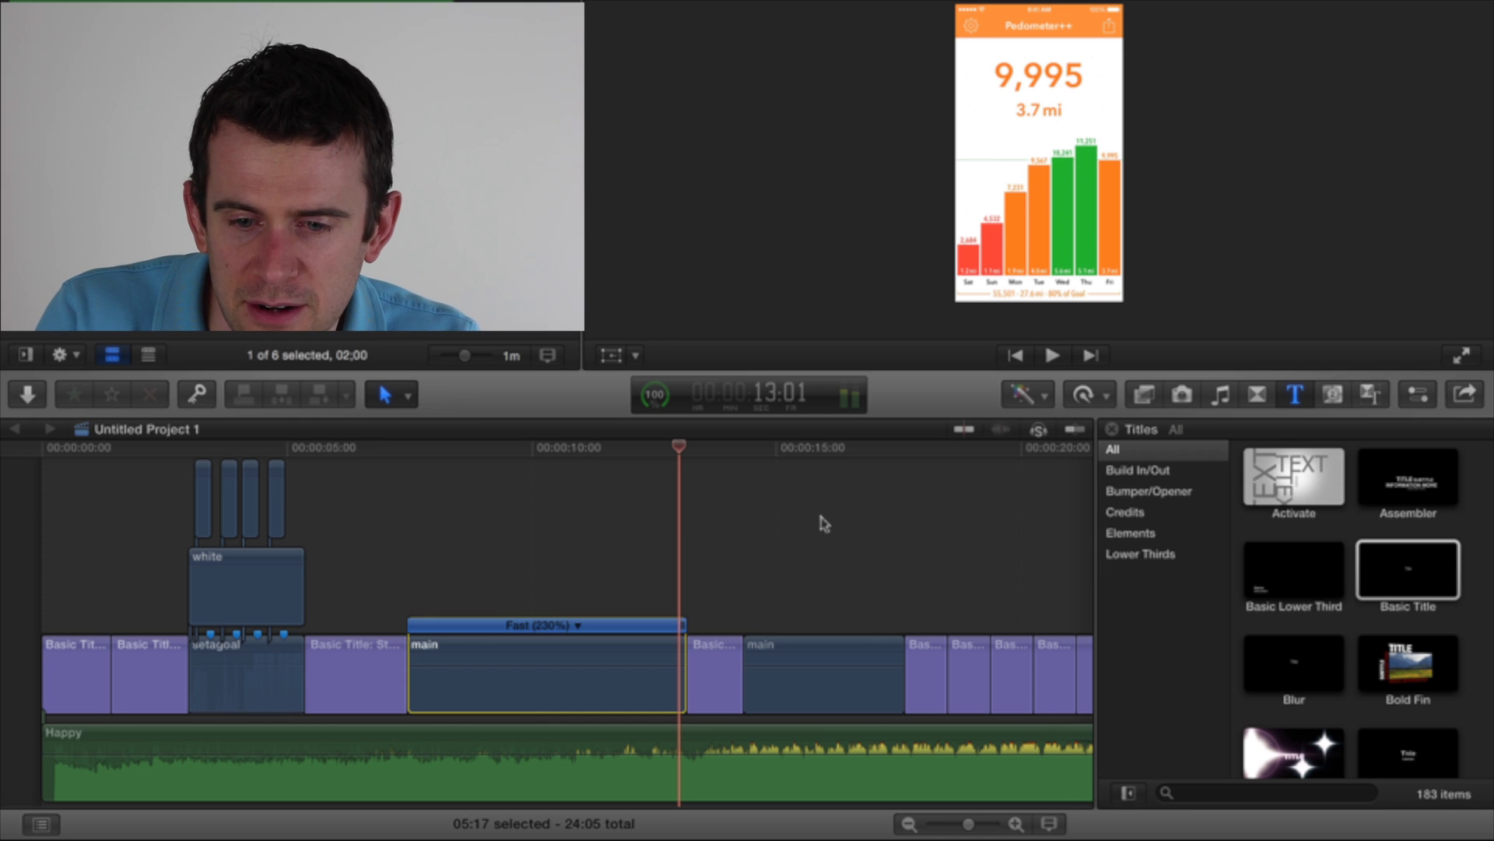
left_click(491, 522)
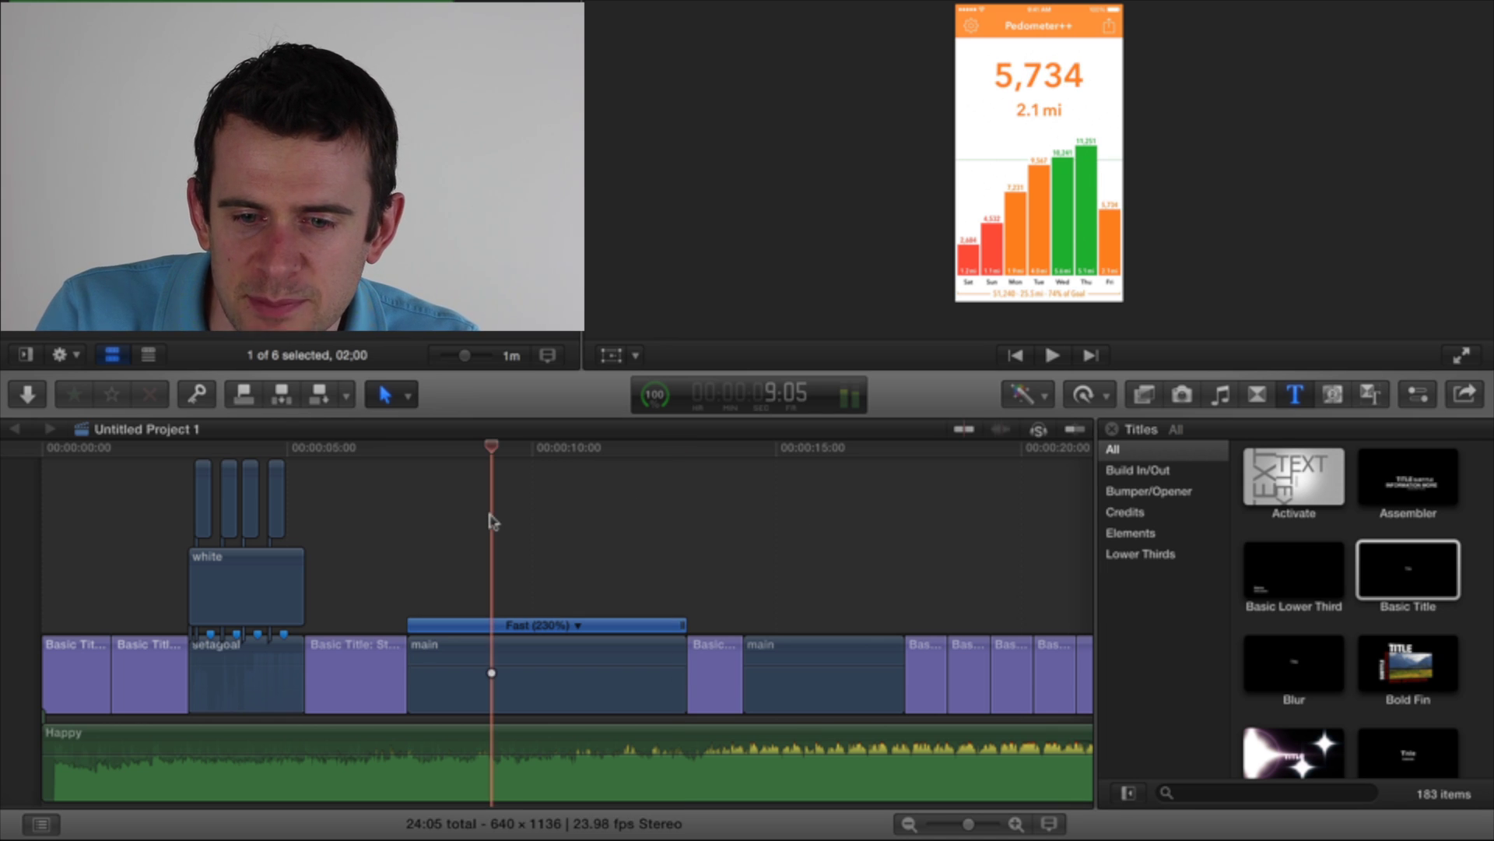
key("space")
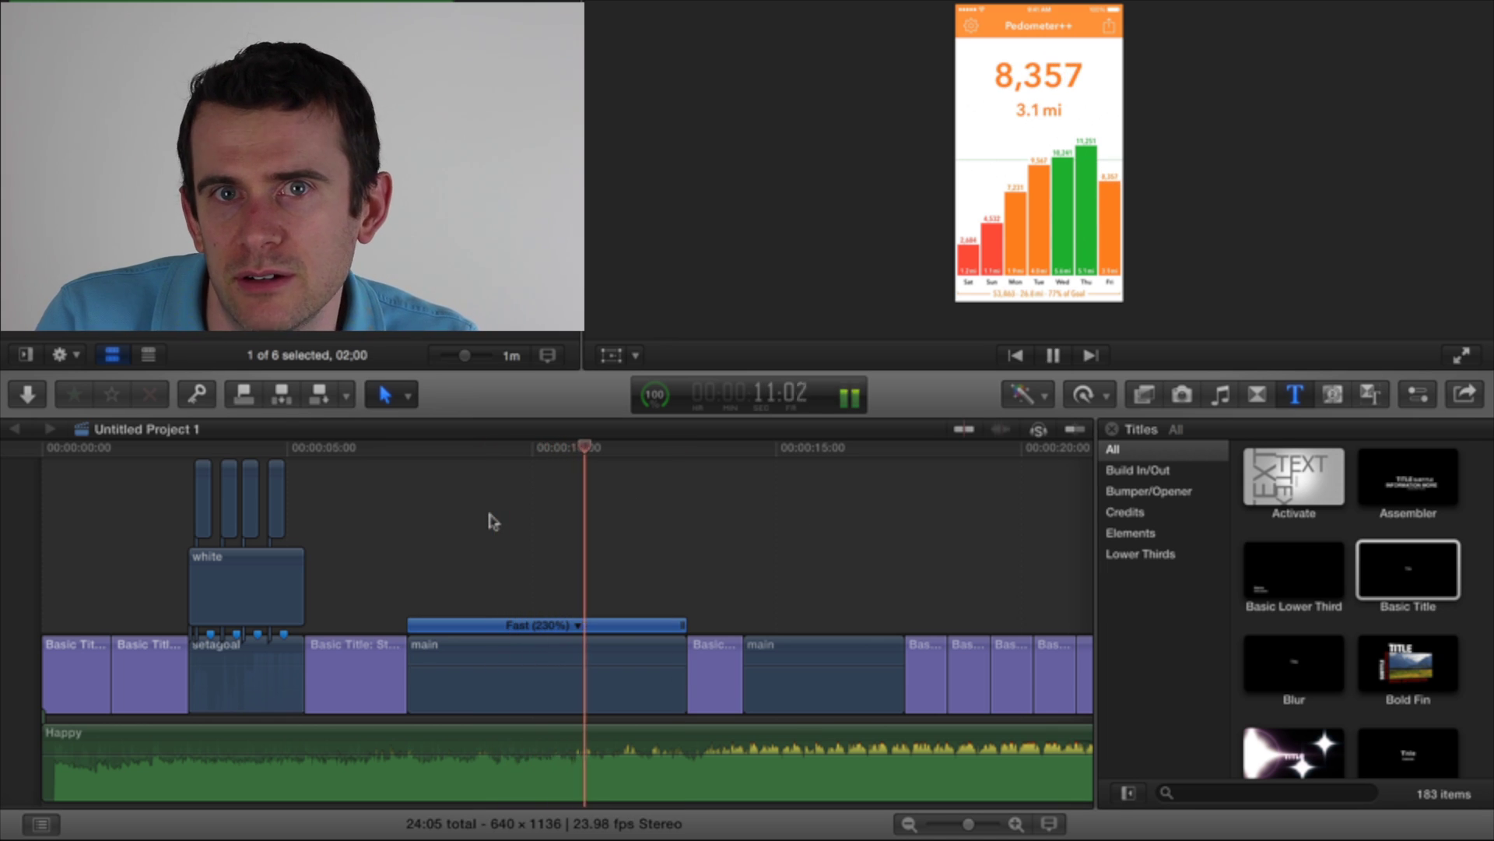
key("space")
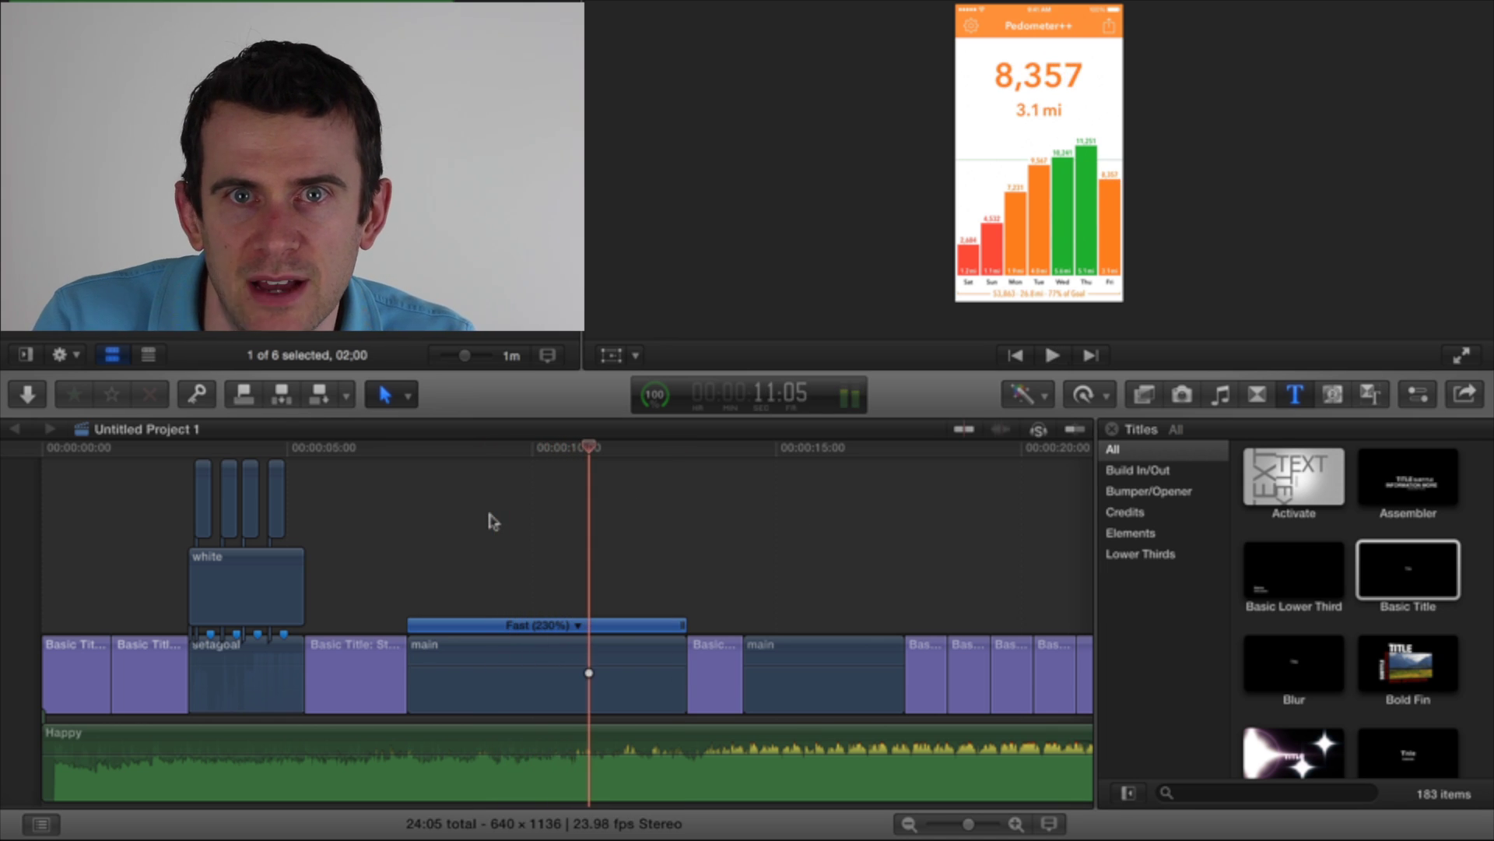
left_click(660, 521)
key("space")
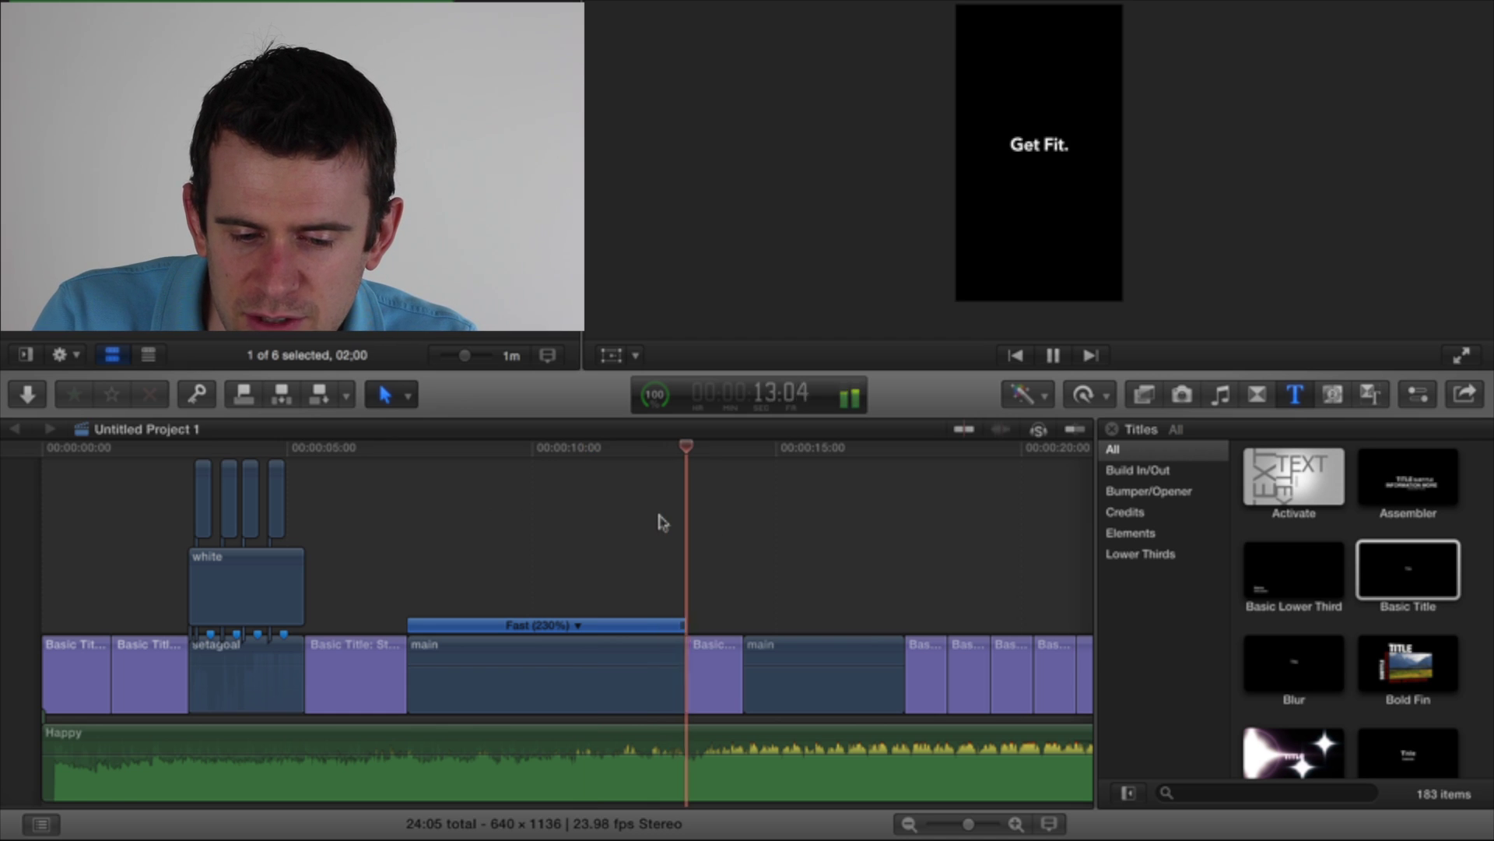
key("space")
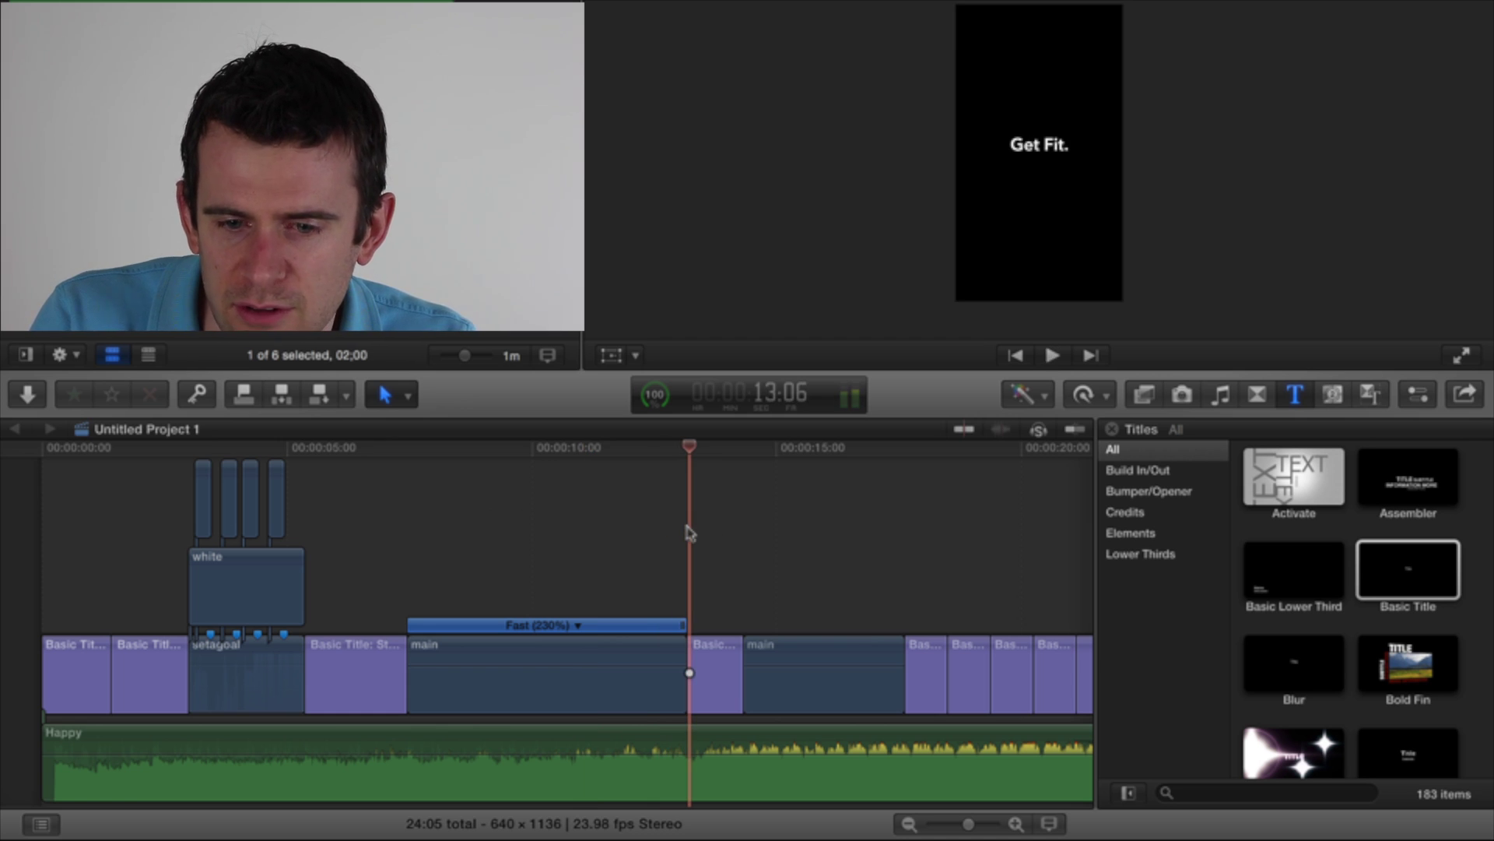
key("space")
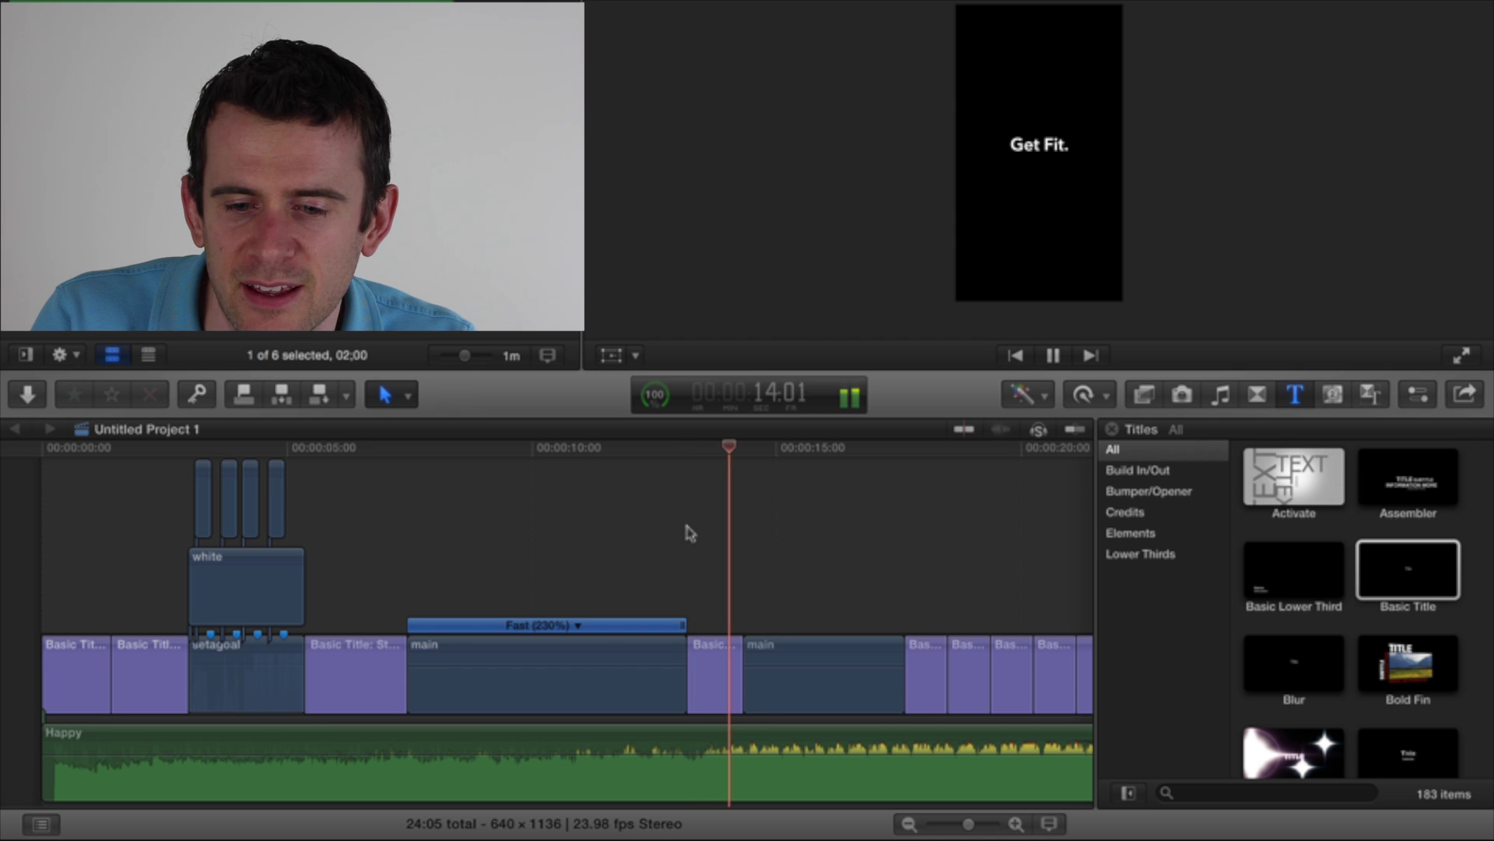
key("space")
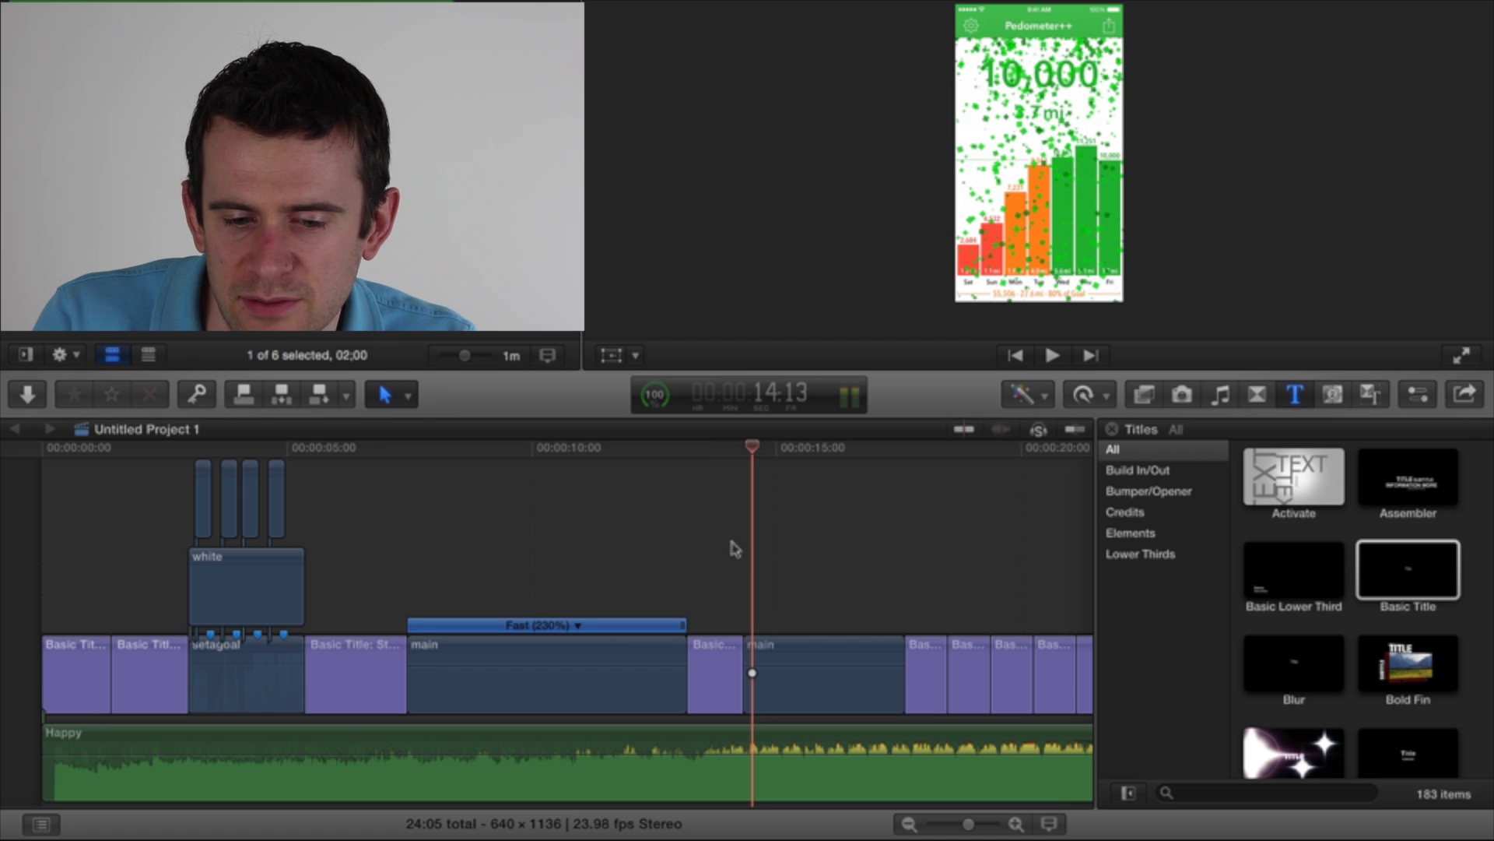
key("Left")
key("Left")
key("Left")
key("Left")
key("Left")
key("Left")
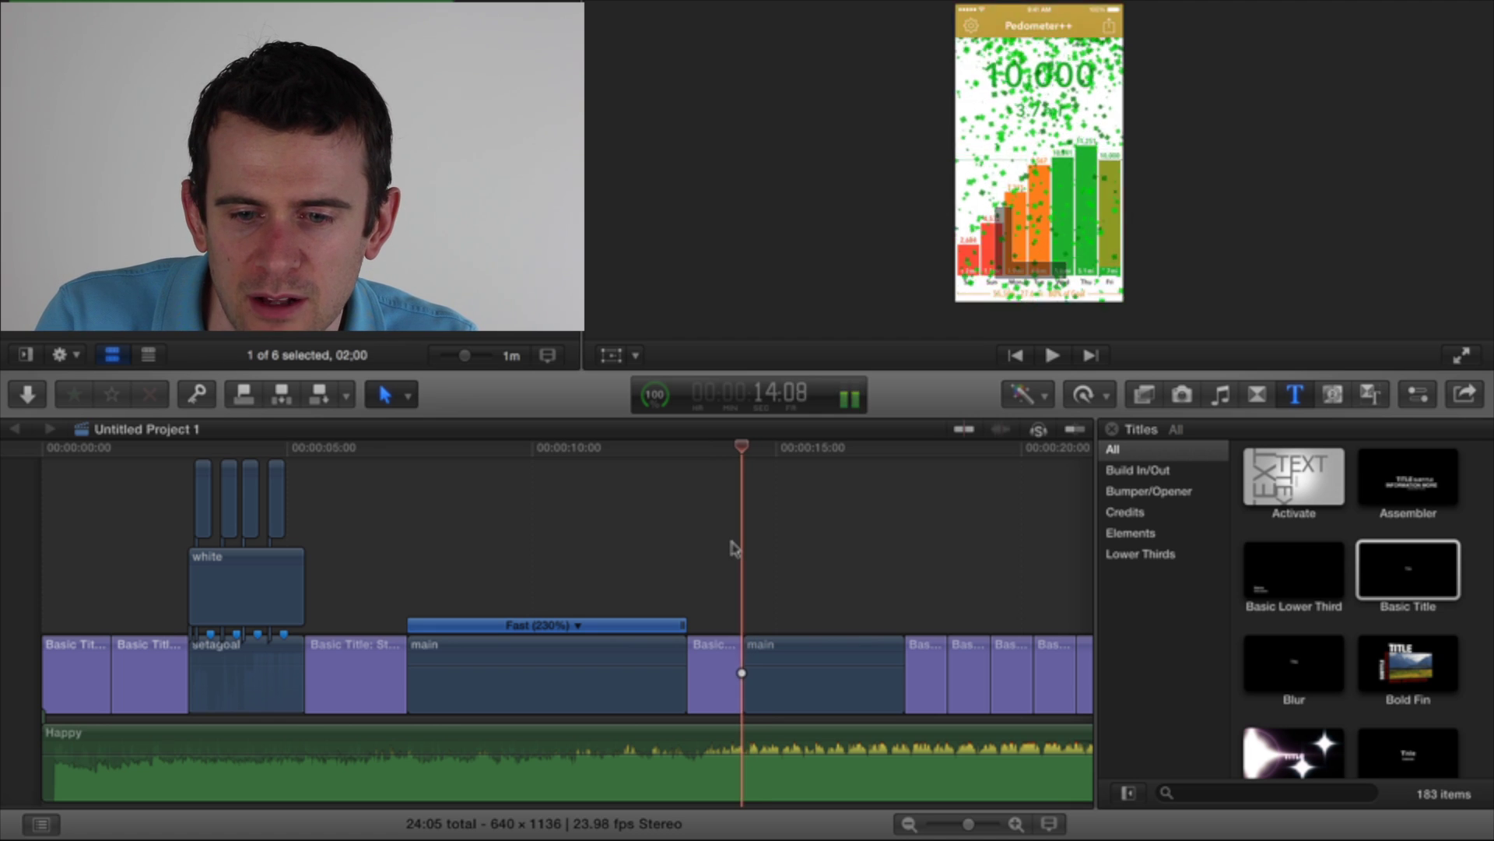
key("Right")
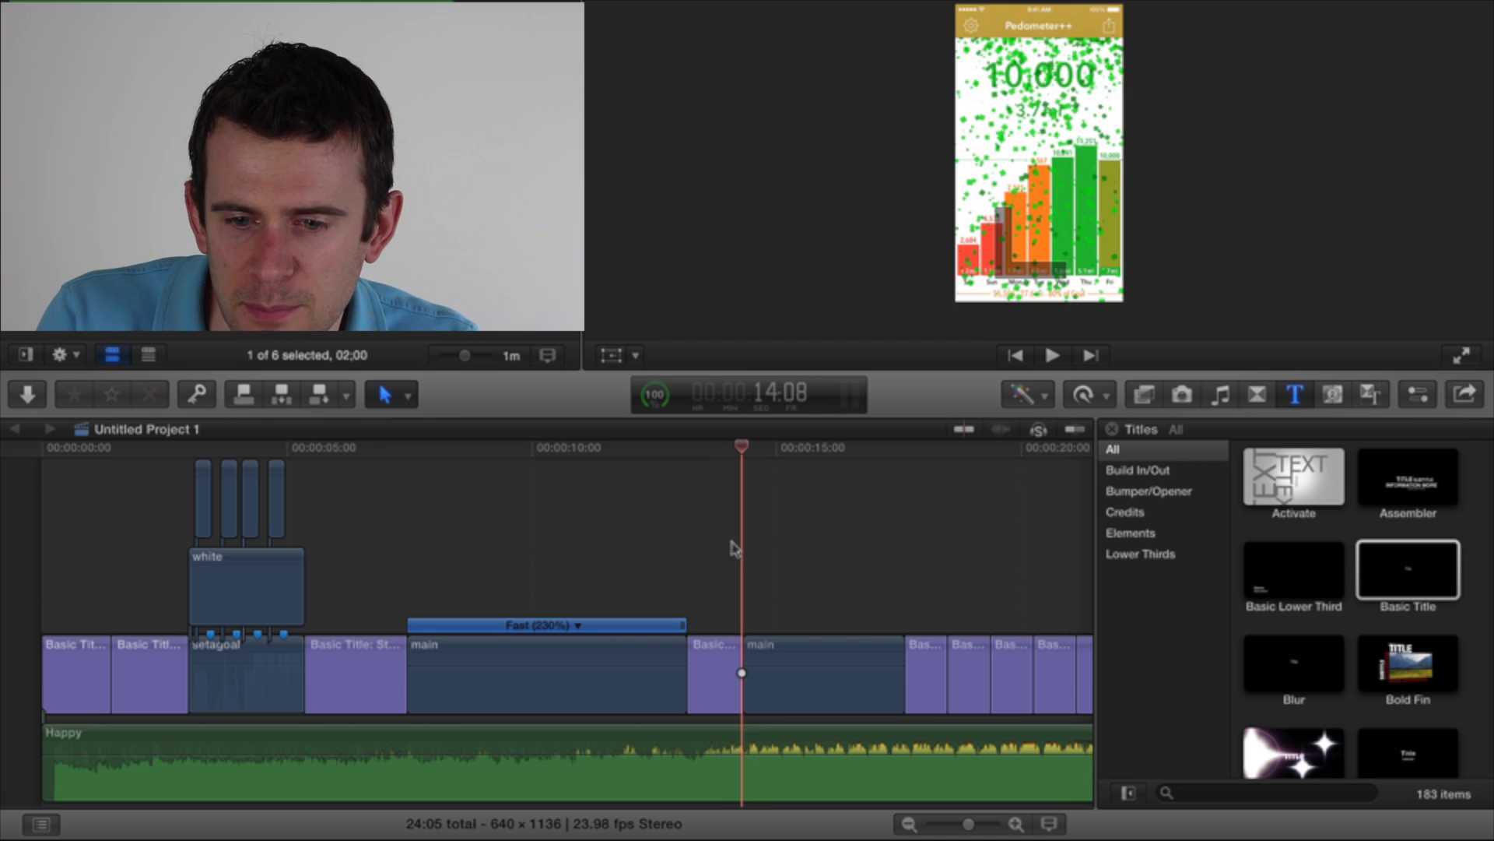
key("Right")
key("Right")
key("Right")
key("Right")
key("Right")
key("Right")
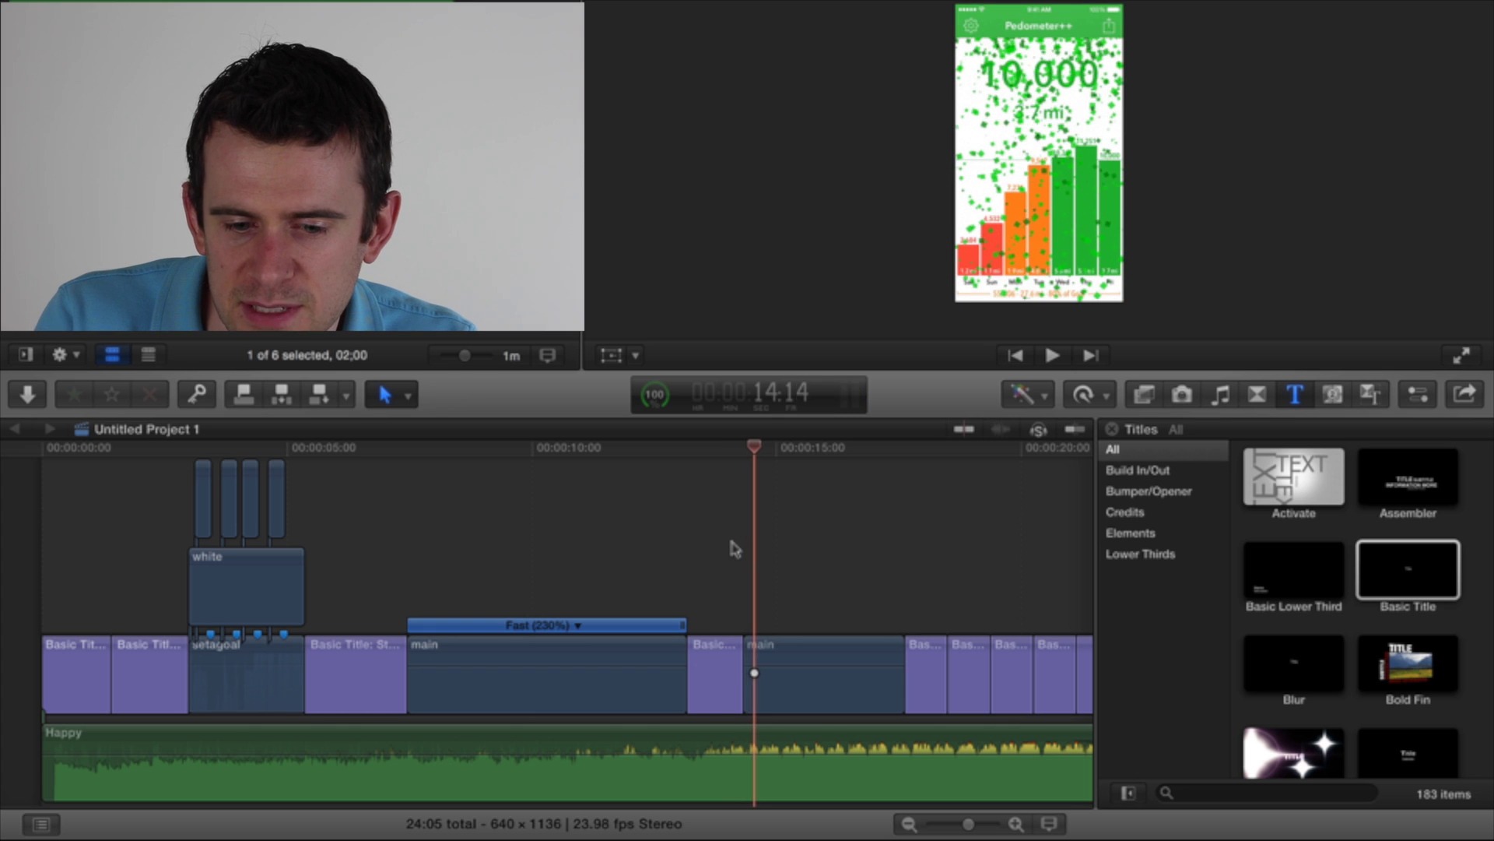
key("space")
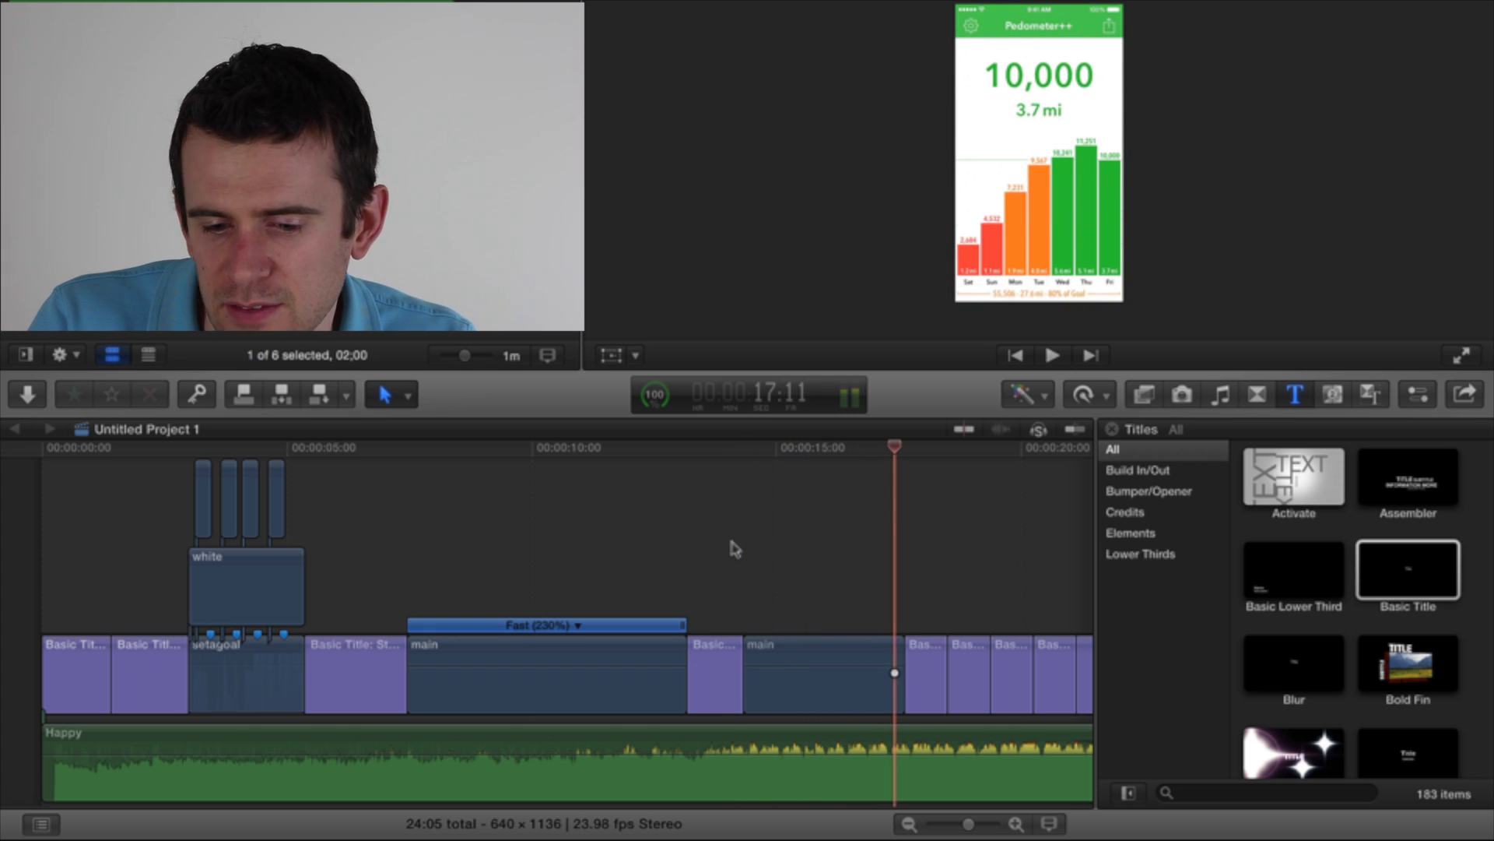
key("space")
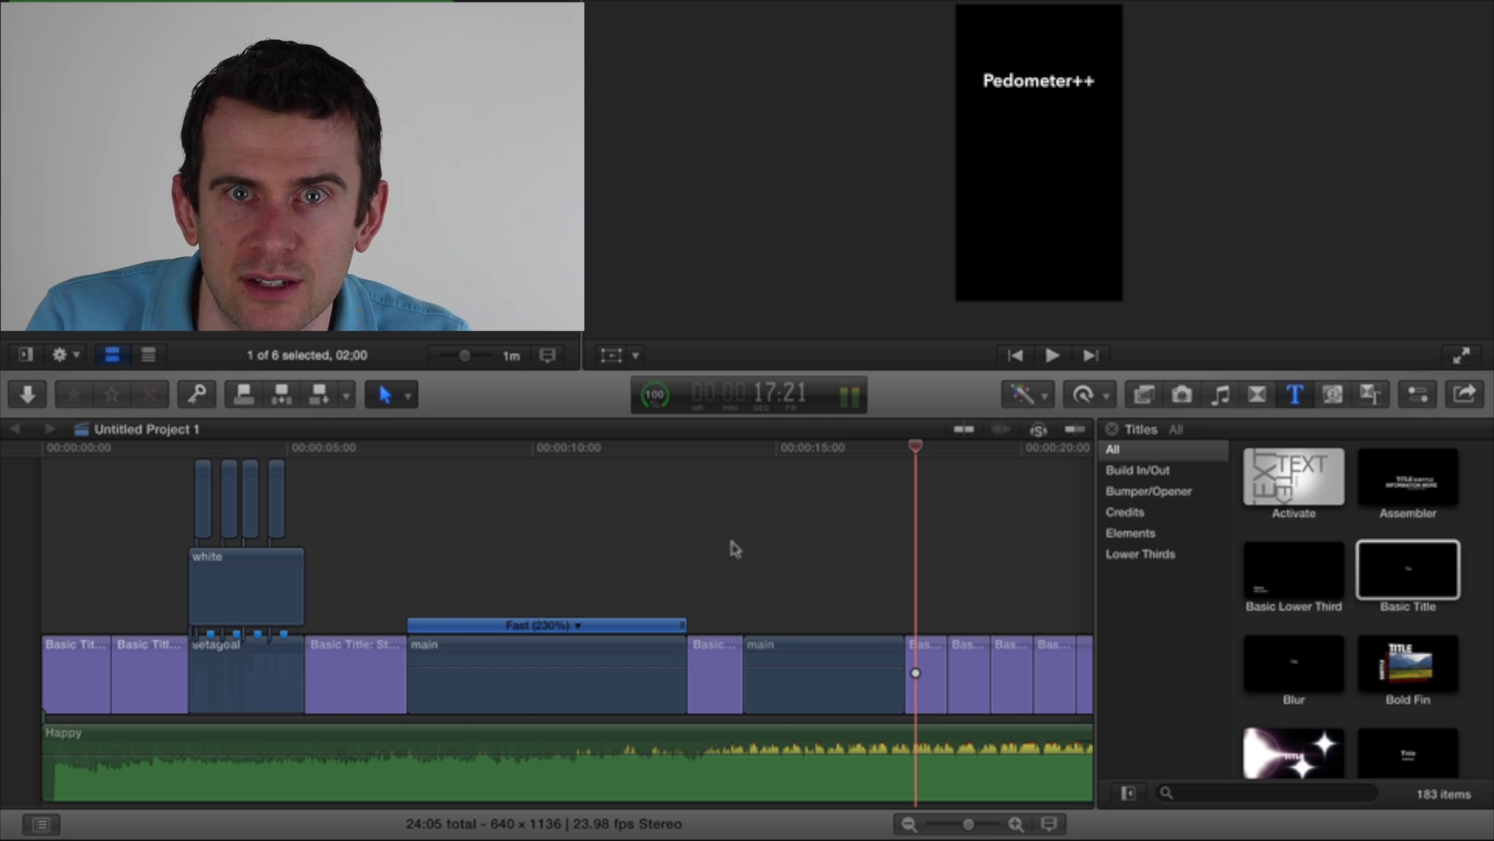
key("space")
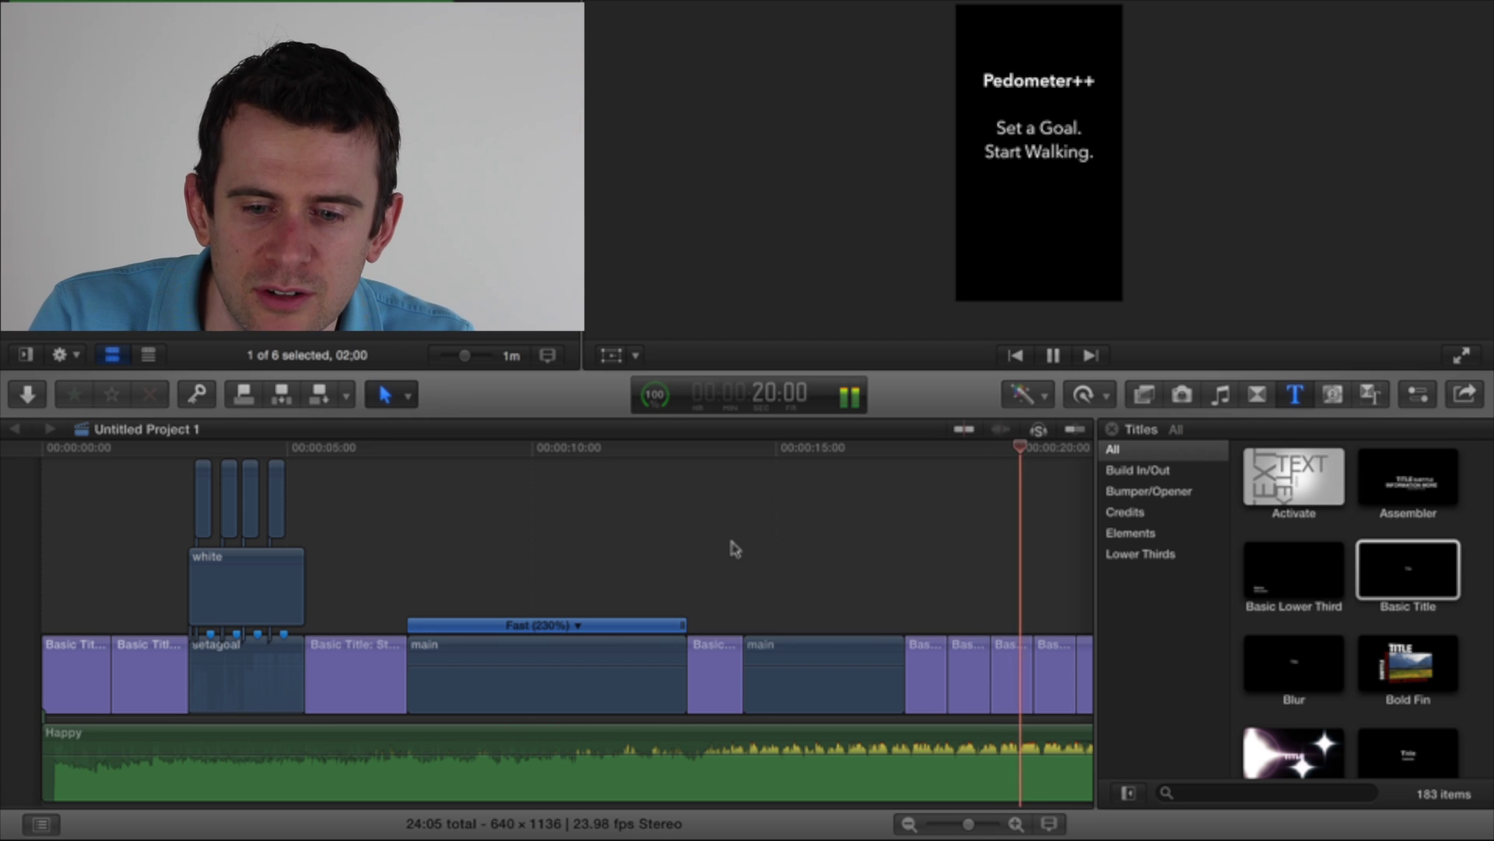
key("space")
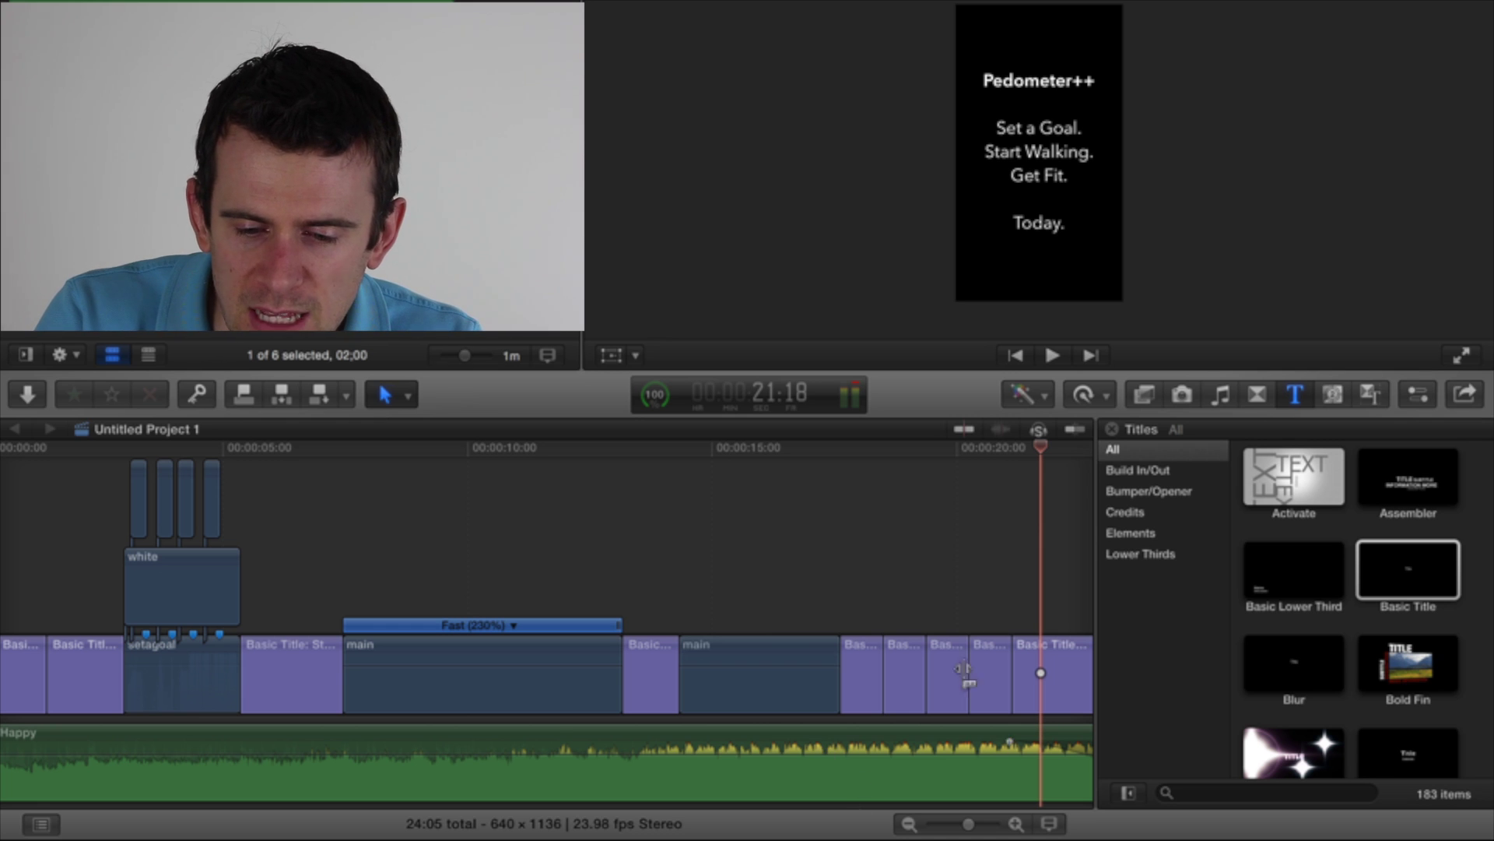
scroll(961, 553, "right", 2)
scroll(961, 553, "right", 8)
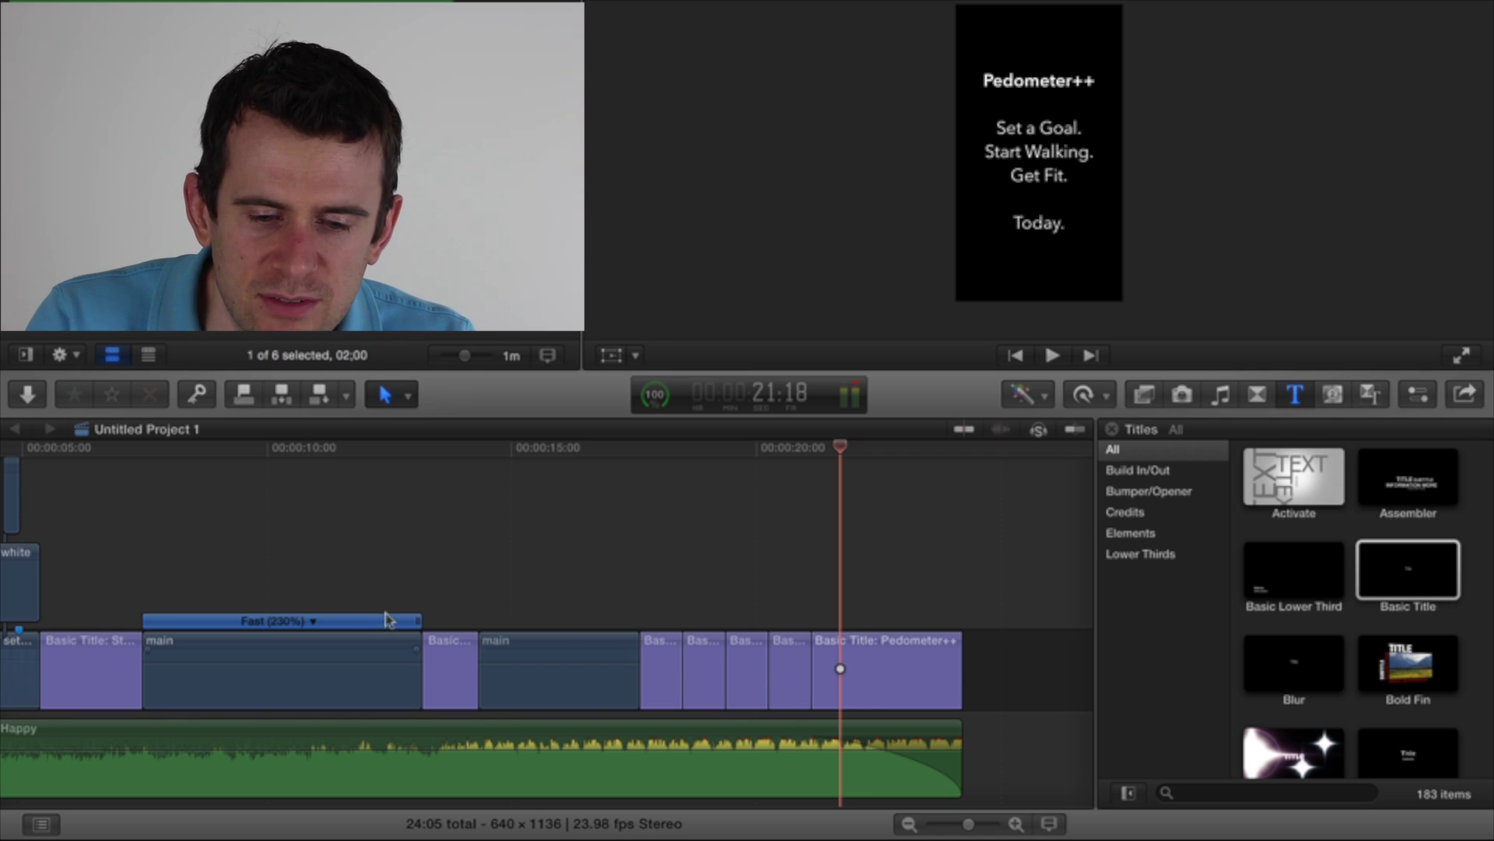
left_click(909, 823)
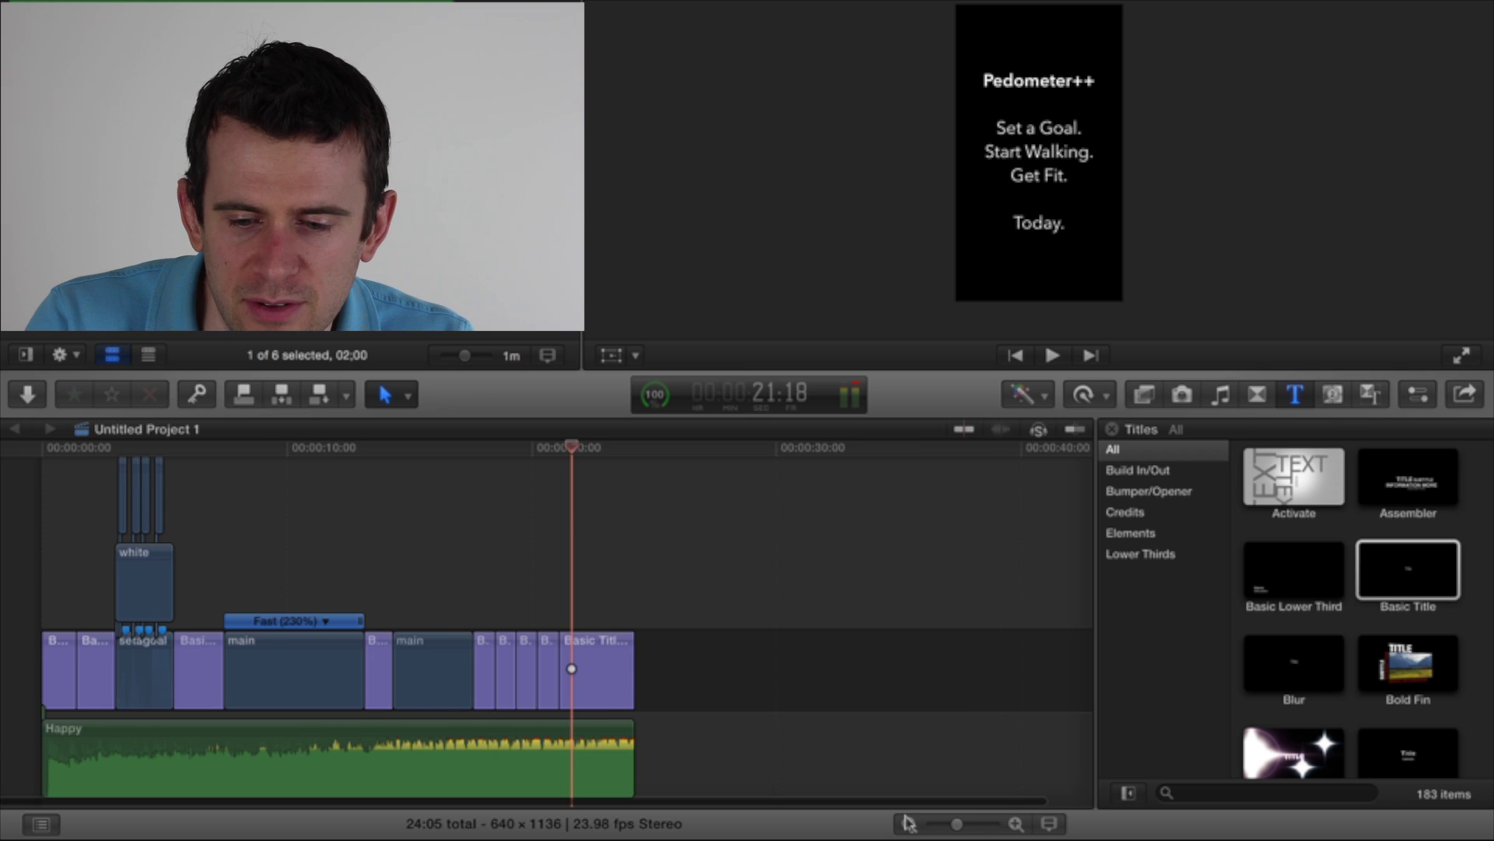
scroll(419, 529, "right", 1)
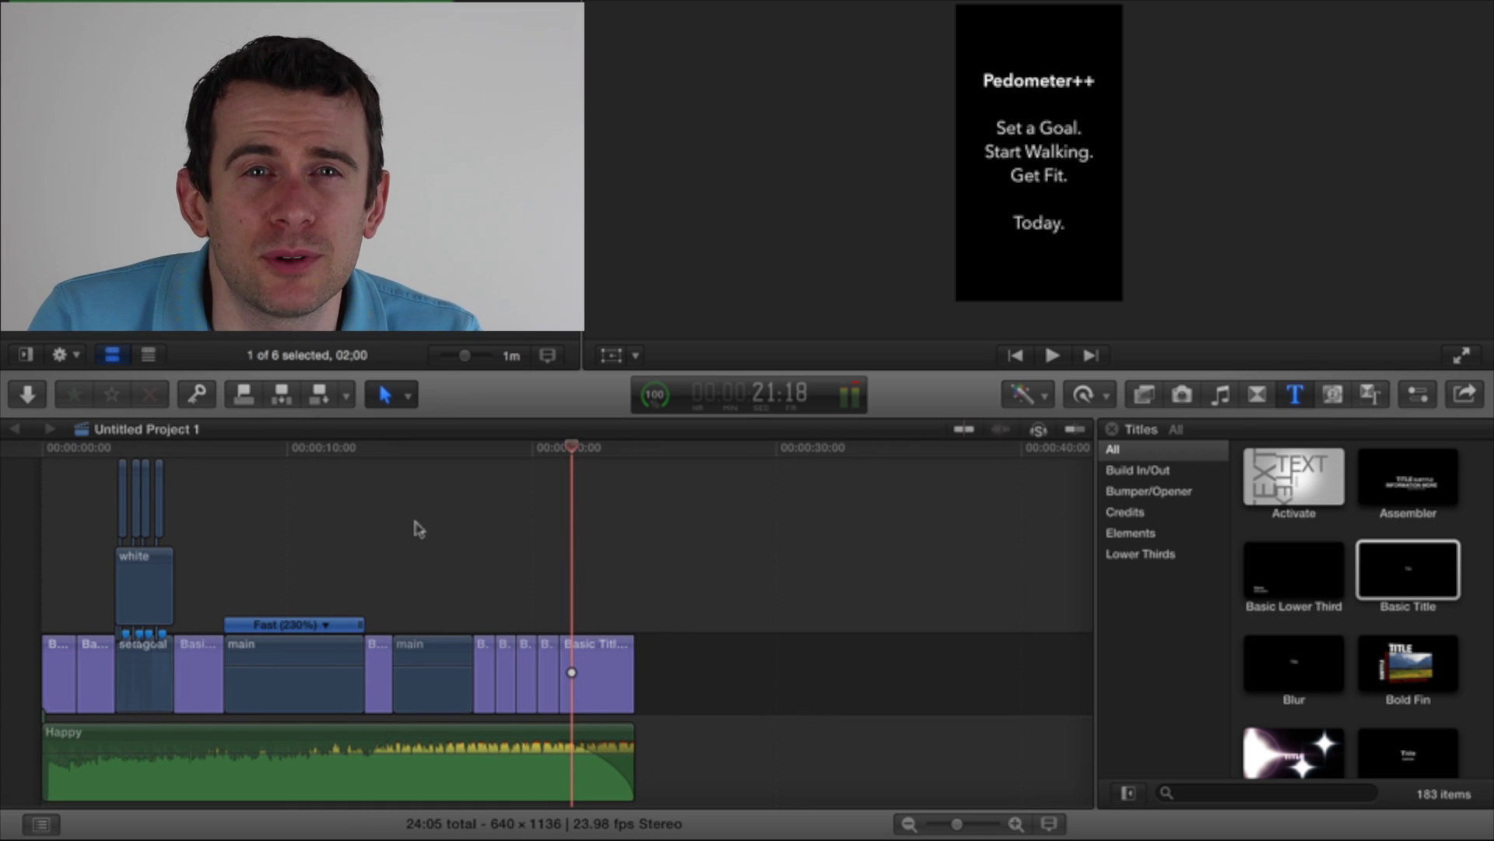